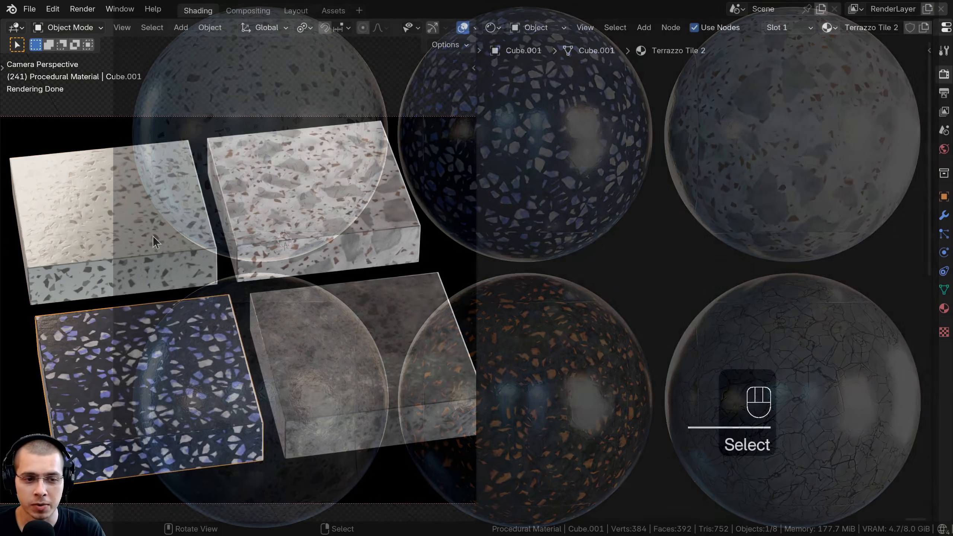
Inspect the terrazzo tile blocks by selecting each in turn, ending on the dark grey Terrazzo Tile 4 block and its node settings.
left_click(172, 372)
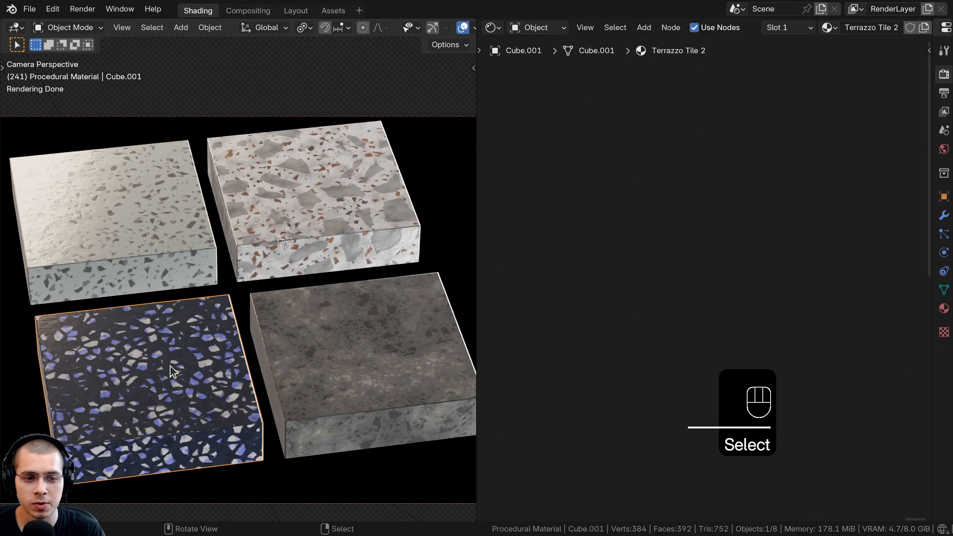
left_click(317, 218)
left_click(361, 338)
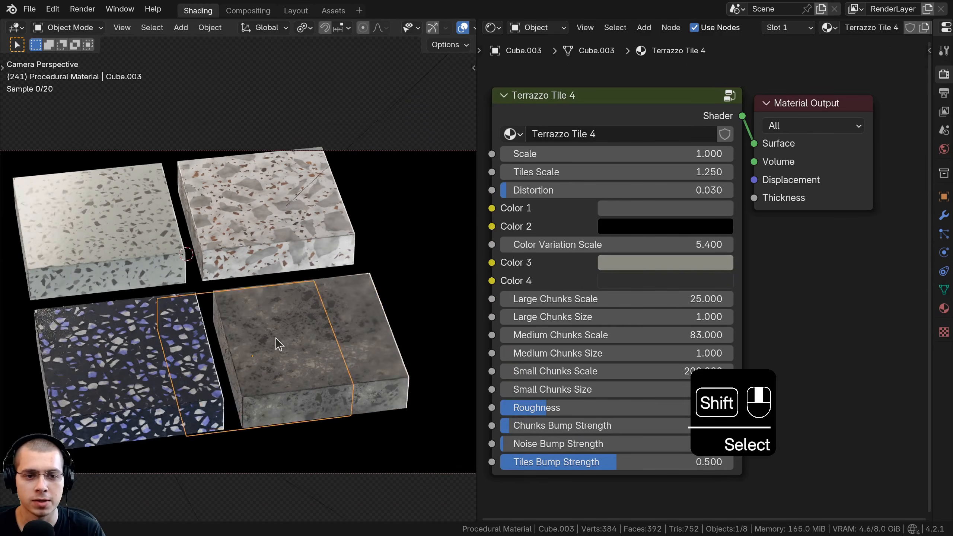
middle_click_drag(389, 281, 353, 294, "shift")
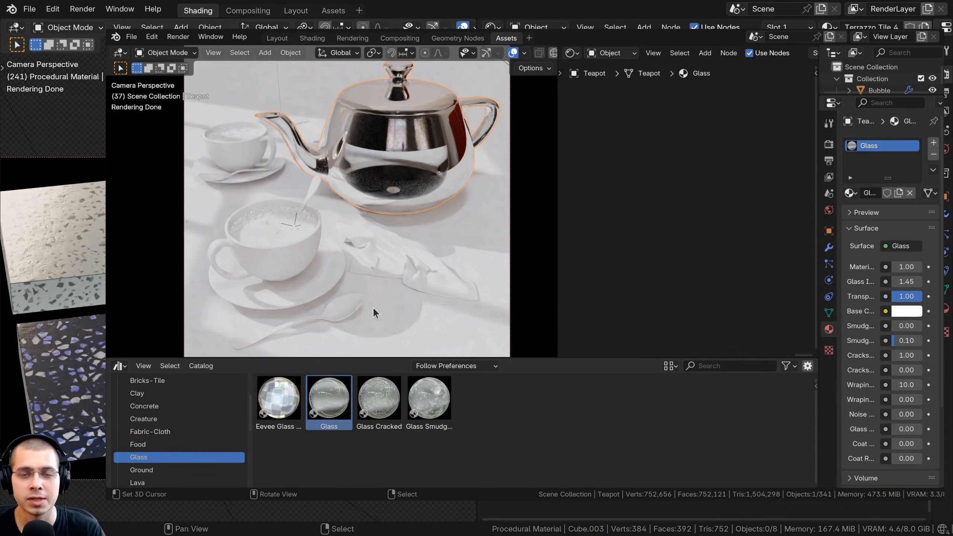
Apply the Glass material to the small cup's saucer, and try the dark wood, Wood 0, Wood 1 and Wood 3 materials on the table.
left_click_drag(331, 395, 245, 182)
left_click_drag(279, 397, 457, 271)
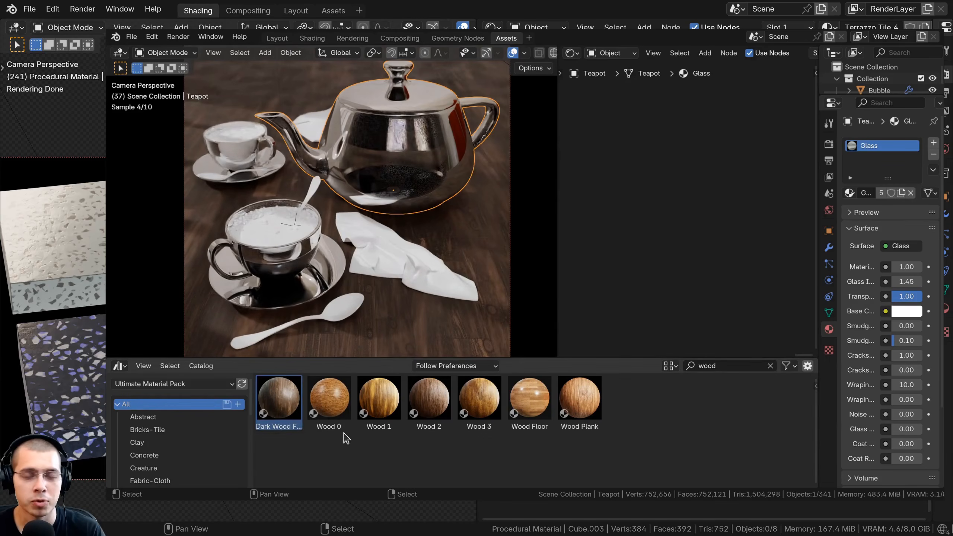
left_click_drag(329, 397, 487, 239)
left_click_drag(379, 397, 462, 254)
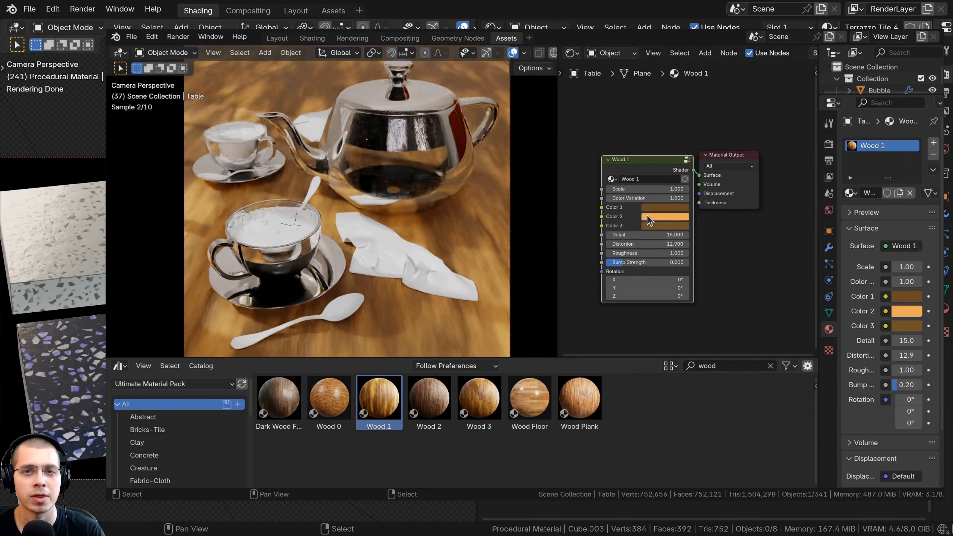
left_click_drag(479, 397, 481, 231)
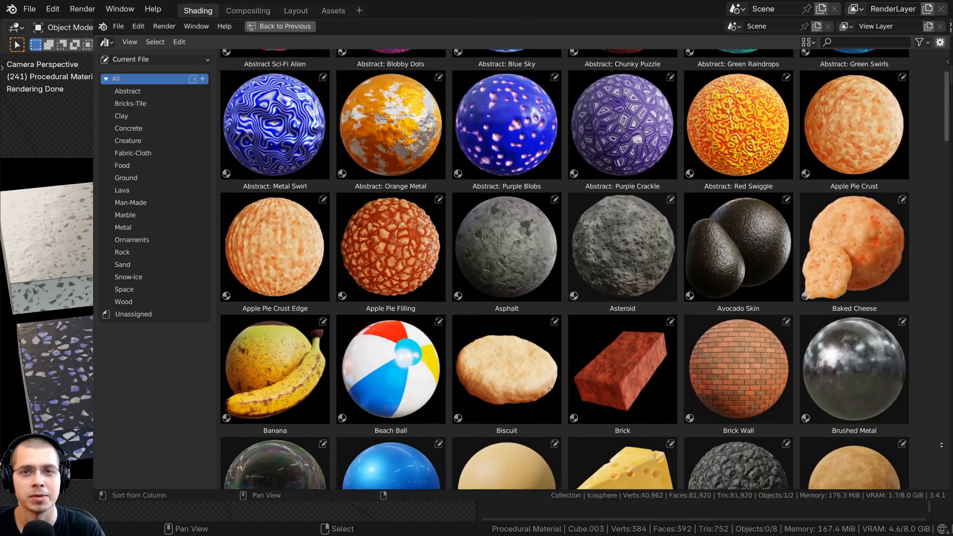
Browse the material asset library and apply the White Granite material to the surface beneath the fruit bowl.
scroll(585, 268, "down", 8)
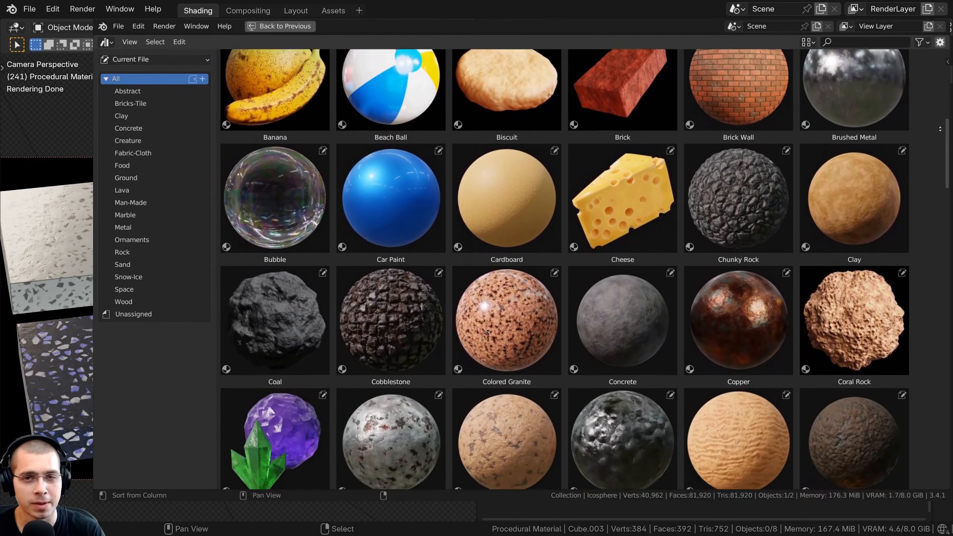
middle_click_drag(940, 129, 936, 154)
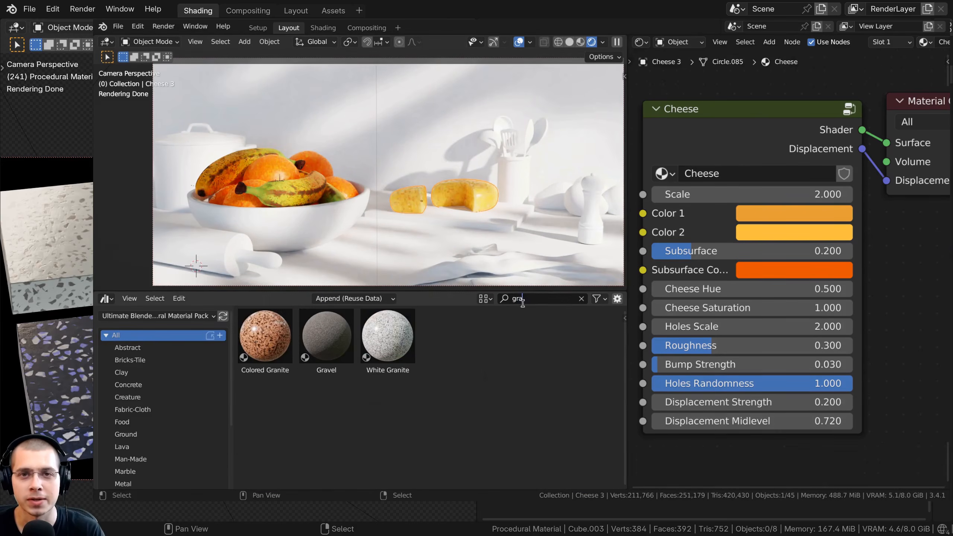
left_click_drag(387, 334, 337, 259)
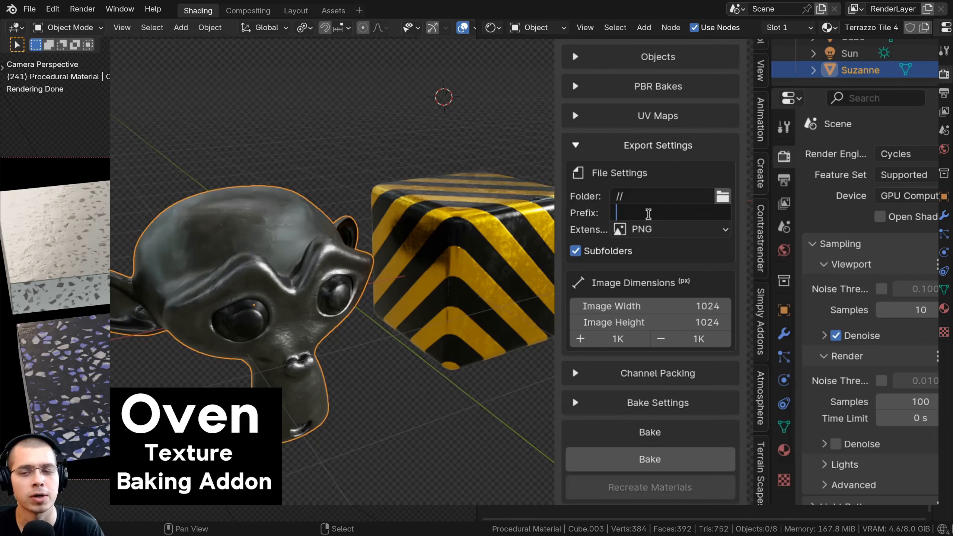
Set the export file prefix to "Baked Material" in the Oven add-on's export settings.
type("Baked Mat")
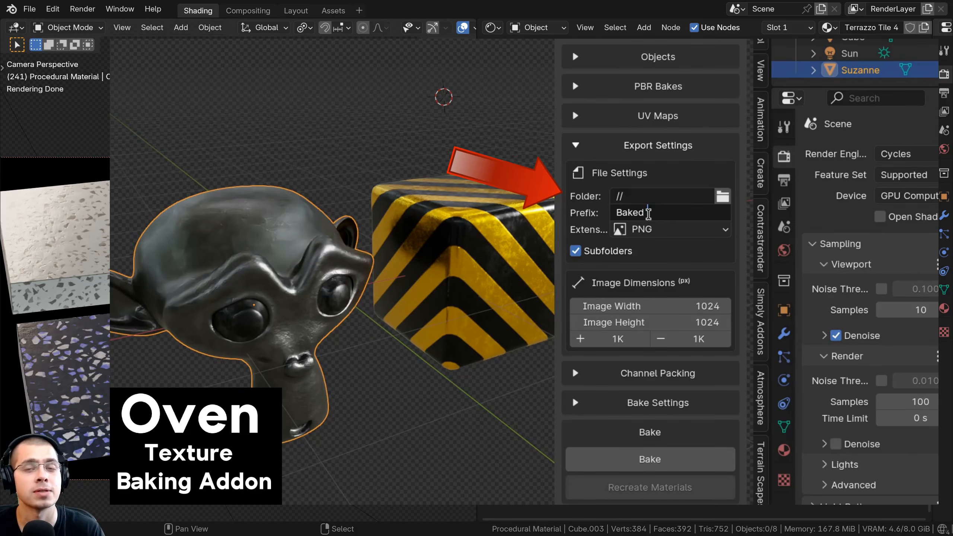
type("erial")
key("Return")
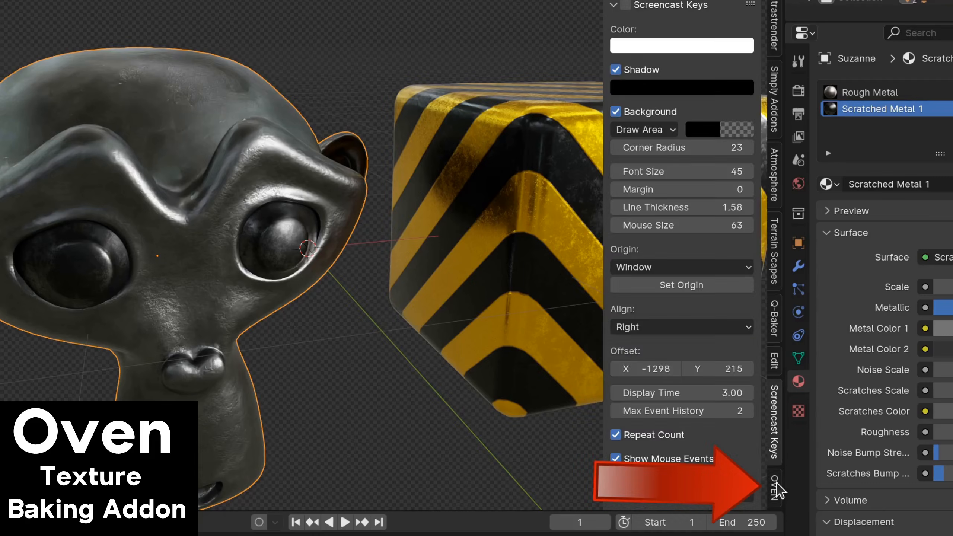
Open the Oven add-on settings and examine Suzanne's UV layout around the eye opening.
left_click(775, 488)
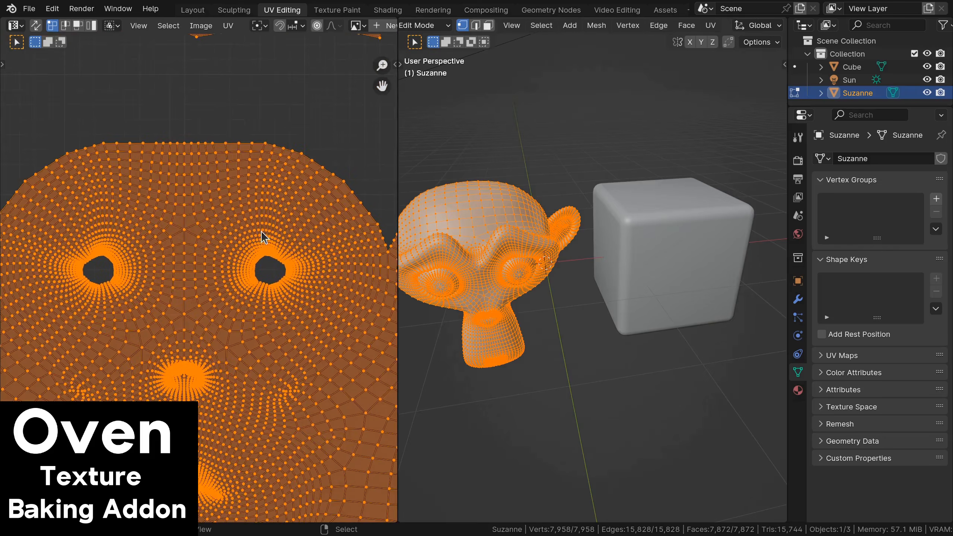
scroll(217, 265, "up", 3)
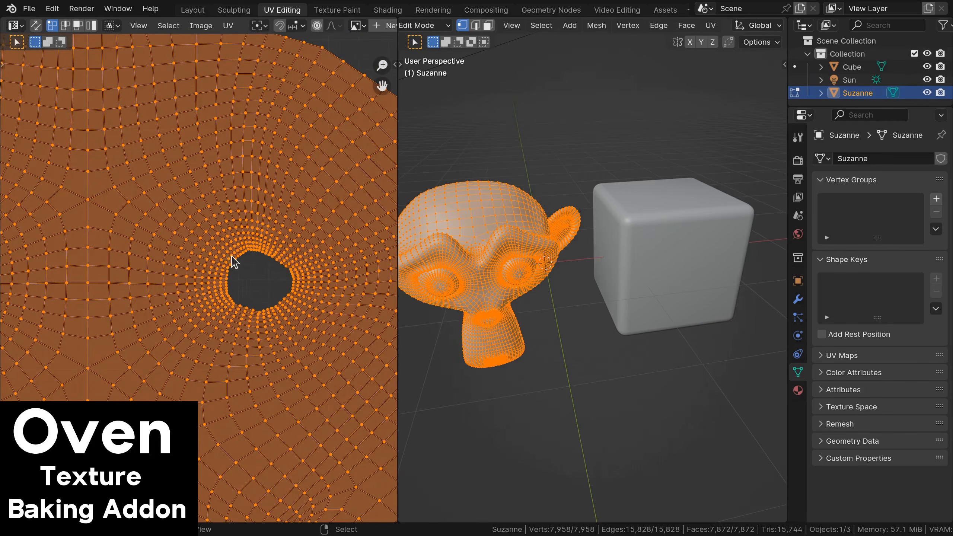
scroll(235, 262, "down", 6)
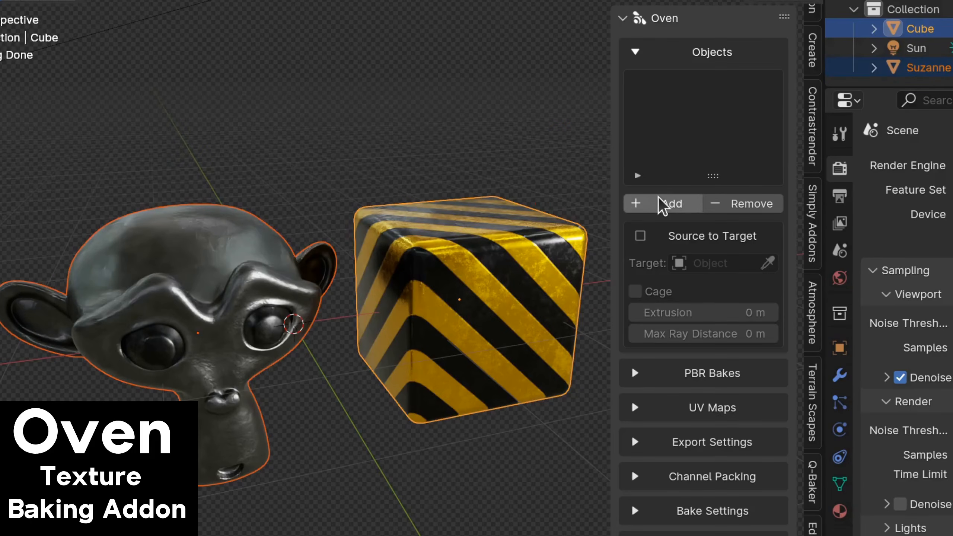
Add Suzanne and Cube to Oven's list of objects to bake, then select the Cube entry.
left_click(663, 203)
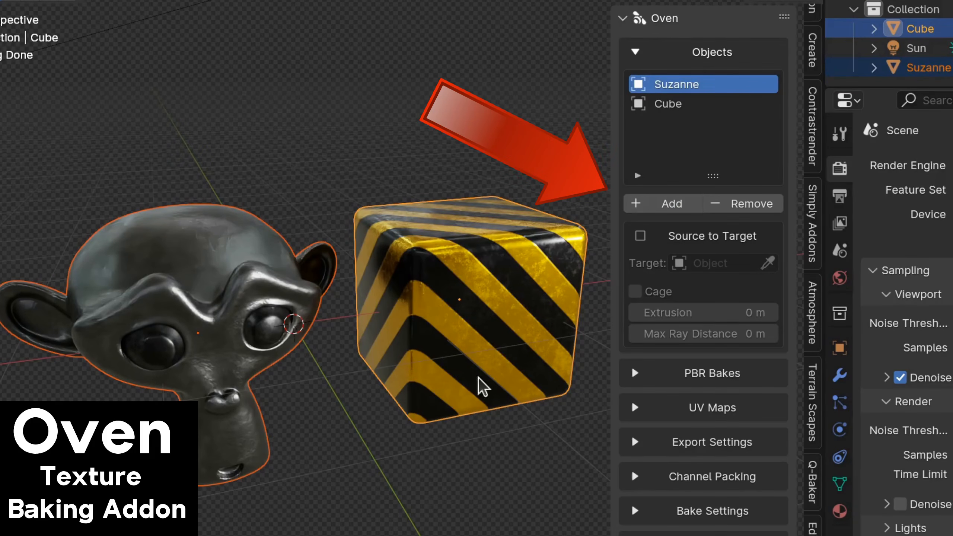
left_click(655, 104)
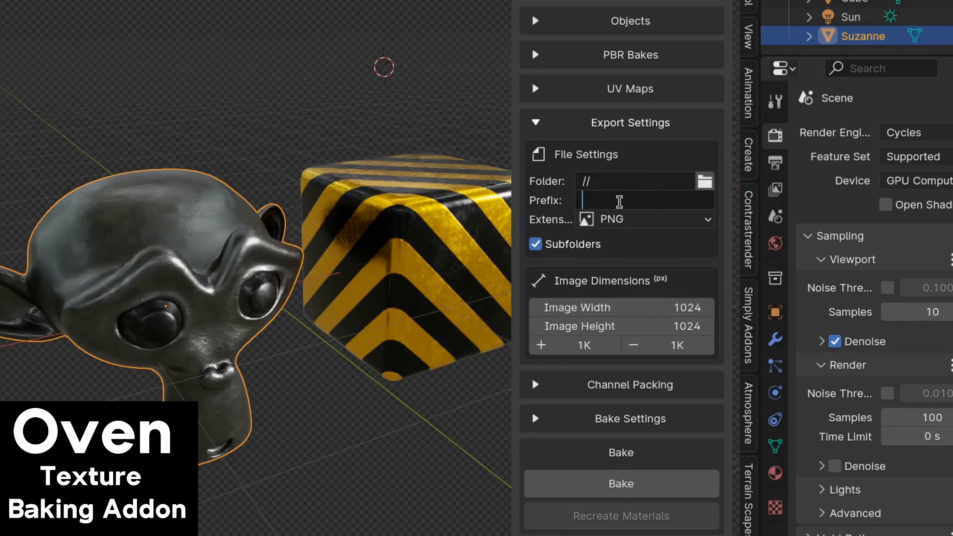
Enter "Baked Material" as the file prefix for the exported bake textures.
type("Bake")
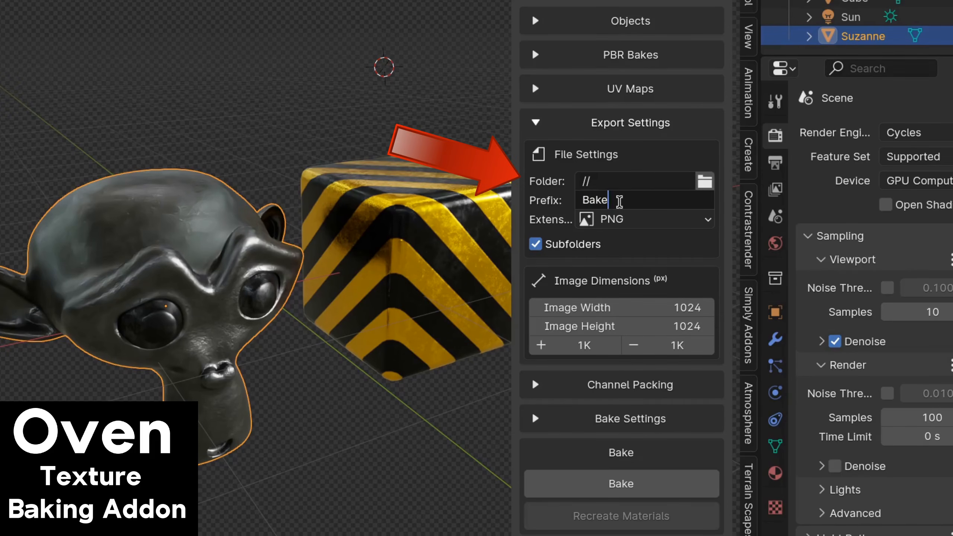
type("d Materia")
key("BackSpace")
type("ial")
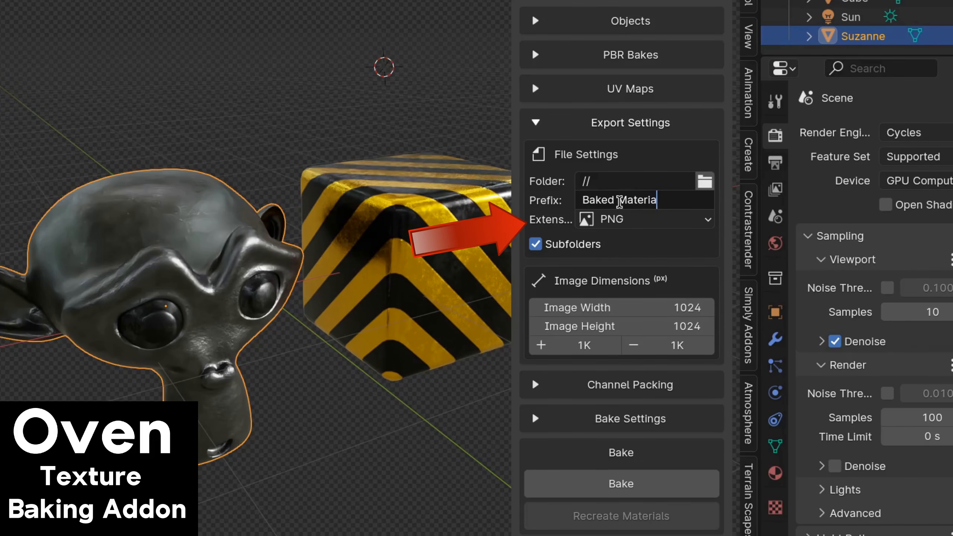
key("Return")
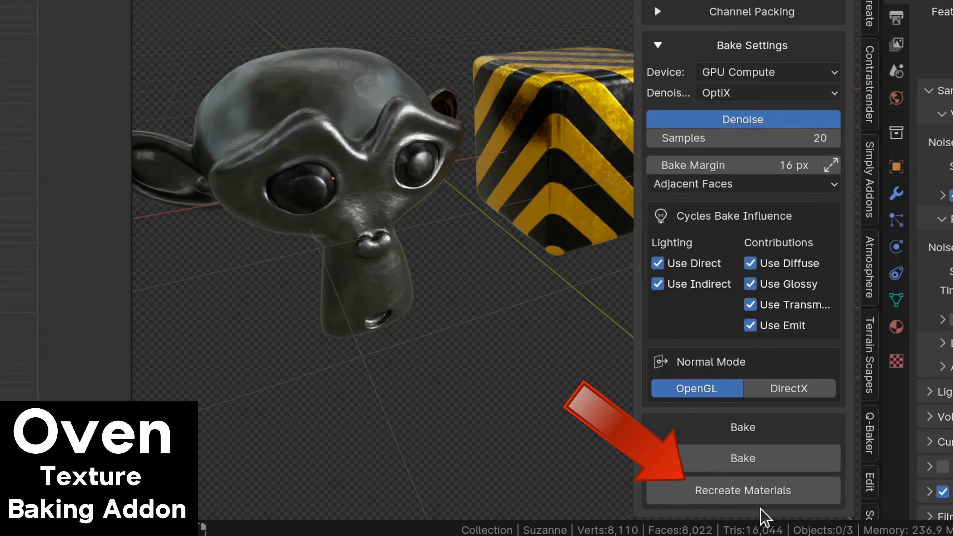
Recreate the materials from the baked textures and preview the baked diffuse image texture on Suzanne.
left_click(730, 497)
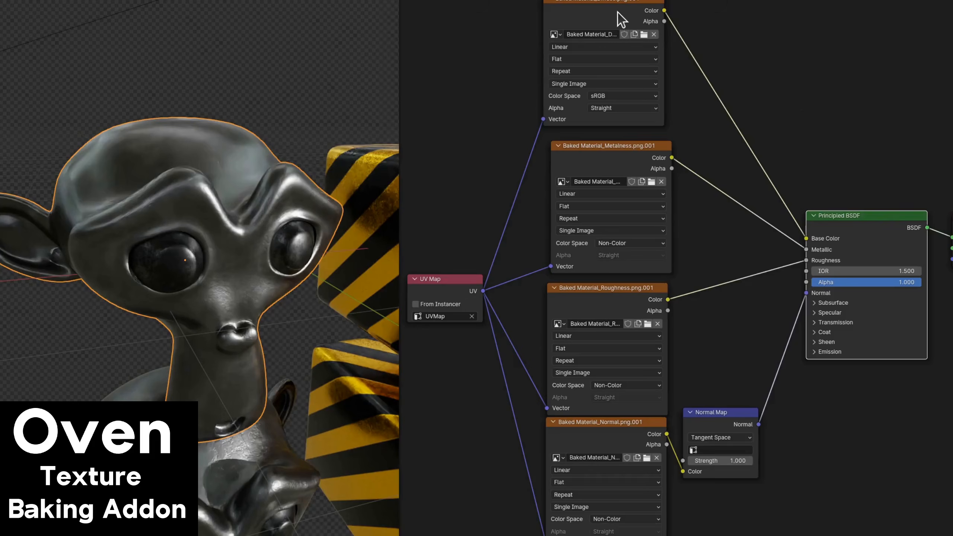
left_click(620, 19, "ctrl+shift")
scroll(210, 207, "up", 3)
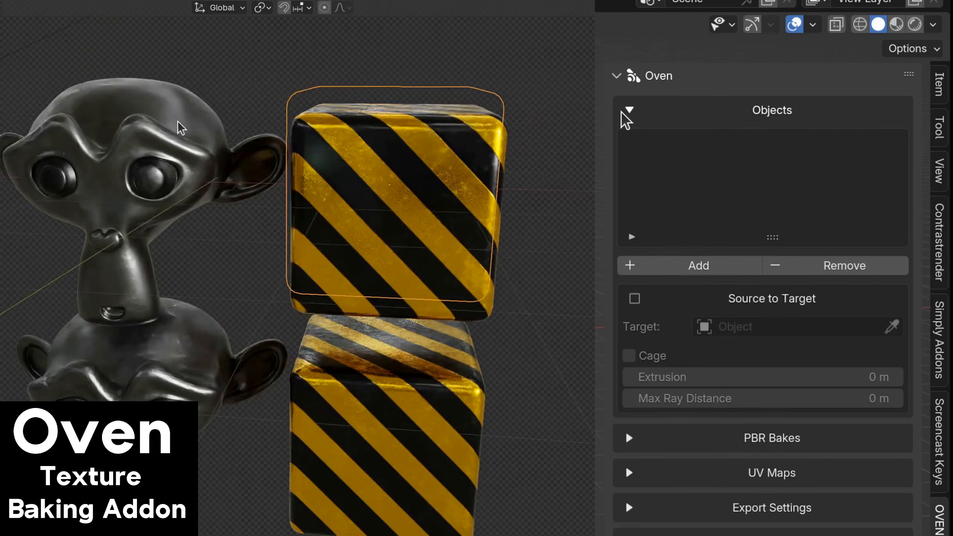
Look through Oven's Objects, PBR Bakes, UV Maps and Export Settings options one after another.
left_click(623, 113)
left_click(629, 144)
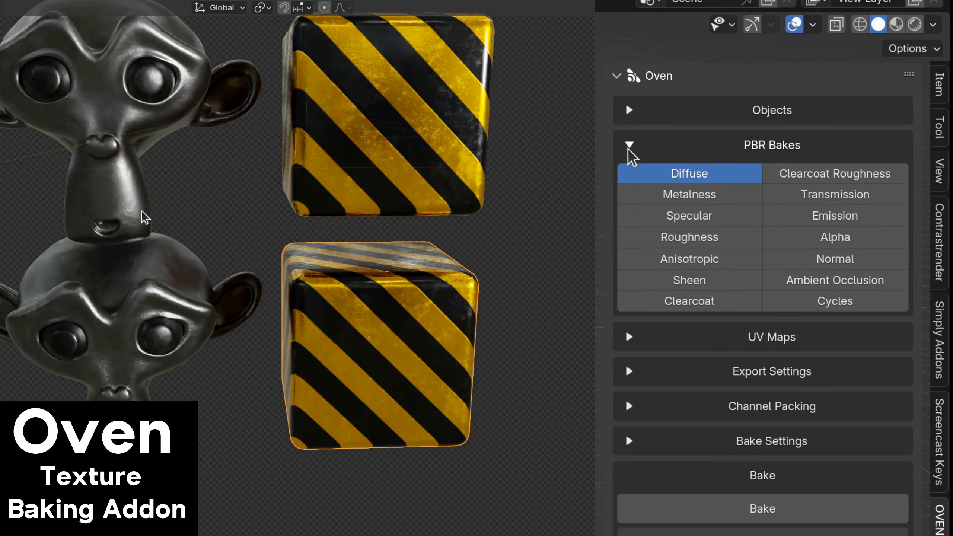
left_click(628, 146)
left_click(627, 180)
left_click(629, 180)
left_click(629, 213)
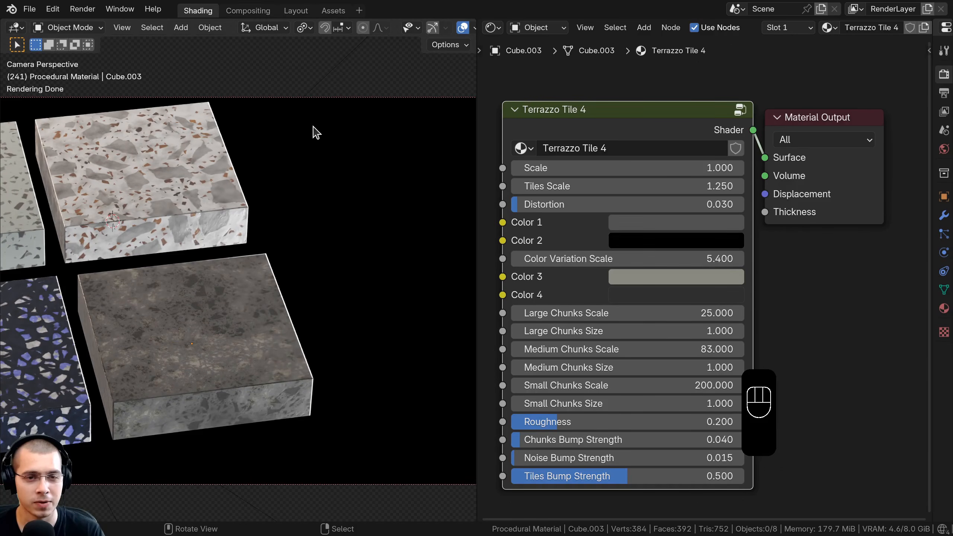
Duplicate the Terrazzo Tile 4 block and move the copy along X and Y to sit beside the white, brown-flecked tile.
middle_click_drag(316, 132, 346, 120, "shift")
left_click(253, 343)
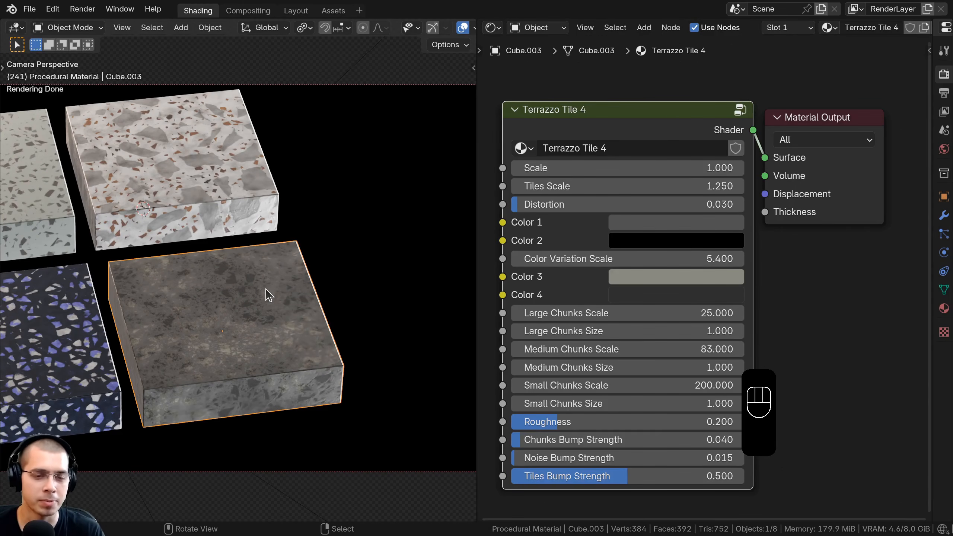
middle_click_drag(244, 336, 222, 348, "shift")
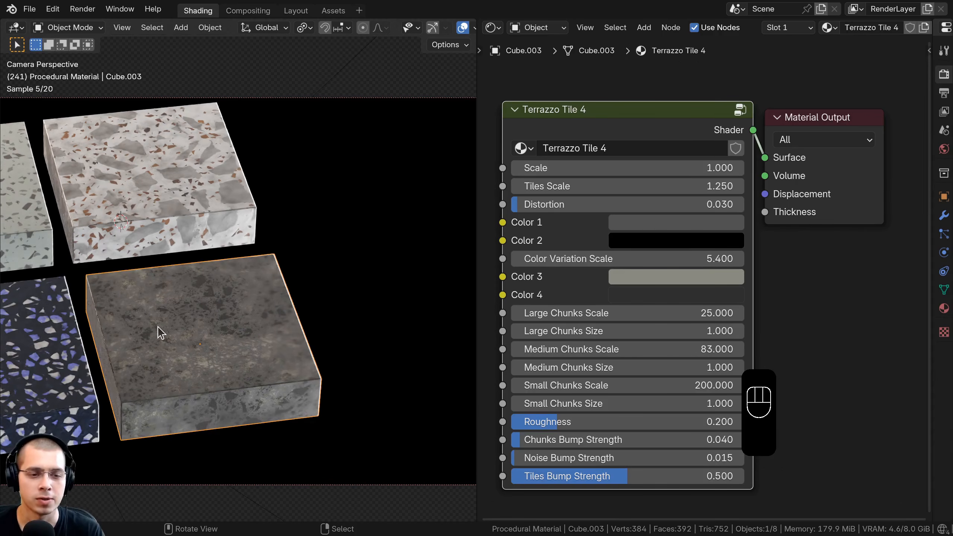
scroll(163, 342, "down", 1)
key("shift+d")
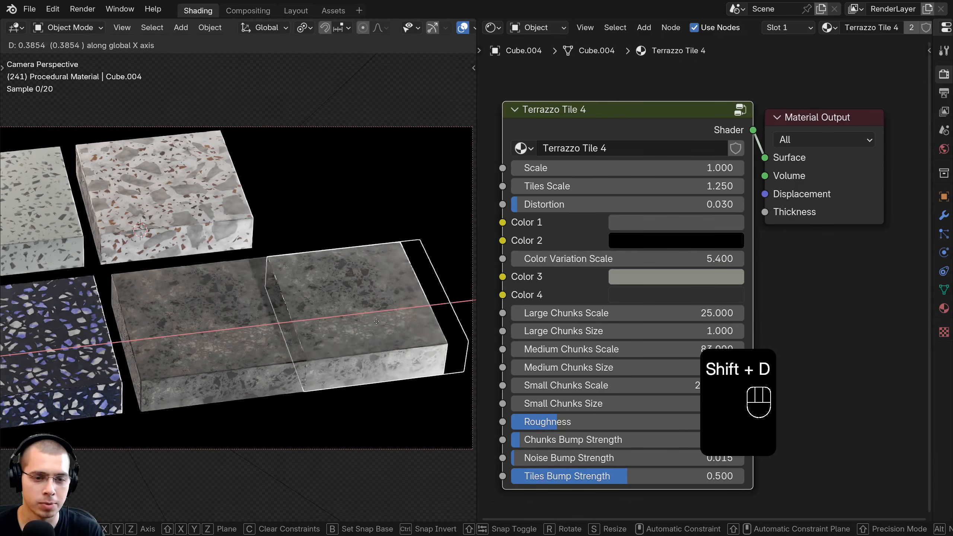
left_click(391, 318)
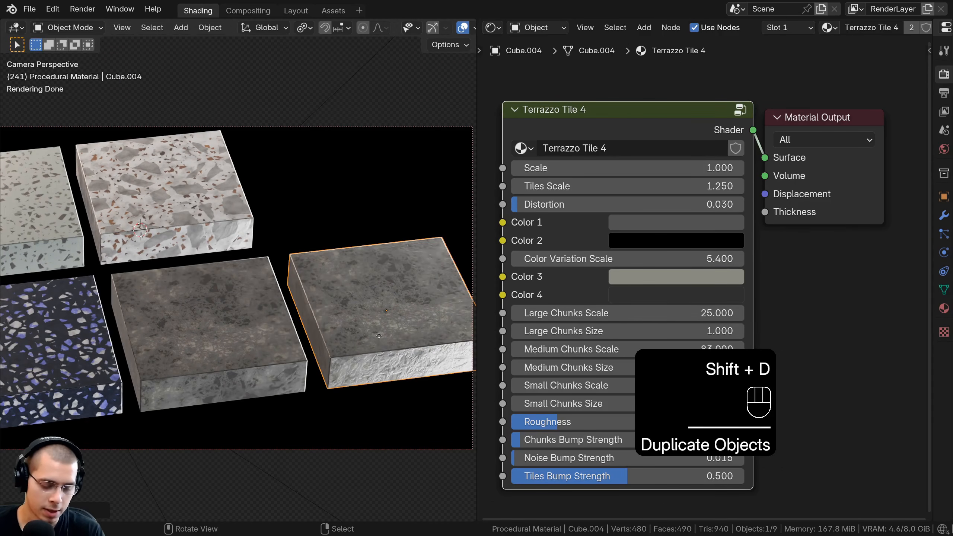
key("g")
key("y")
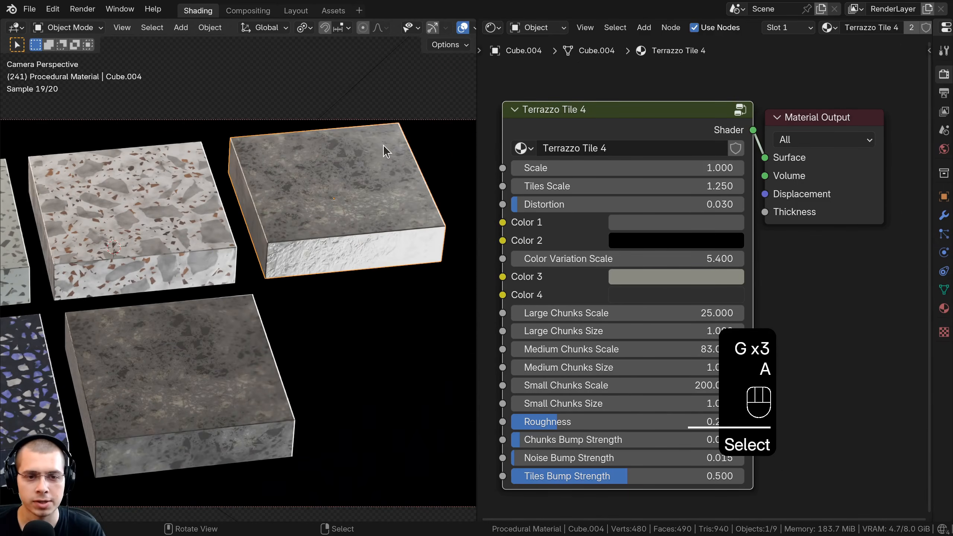
Make an independent copy of the duplicated block's material and name it Terrazzo Tile 5.
middle_click_drag(355, 173, 295, 240, "shift")
scroll(295, 240, "up", 1)
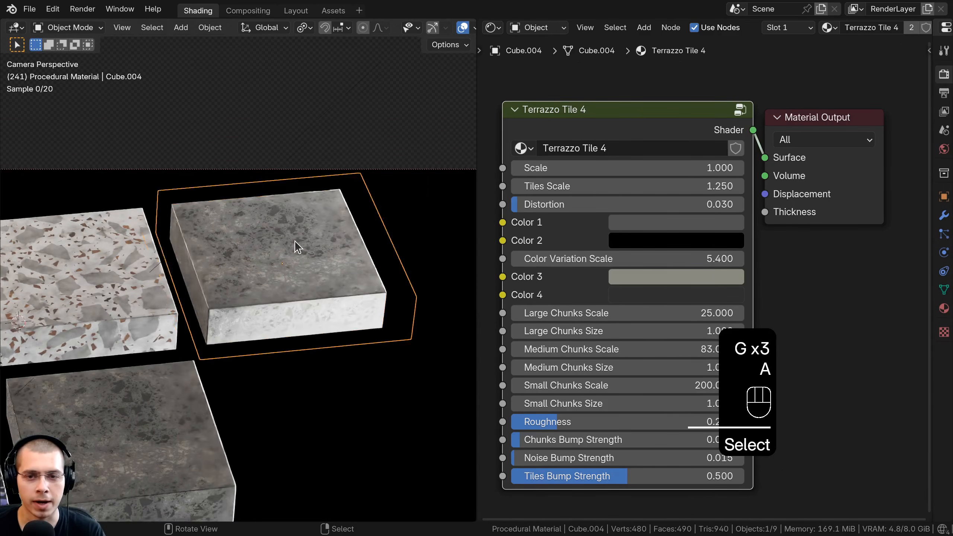
scroll(295, 240, "up", 1)
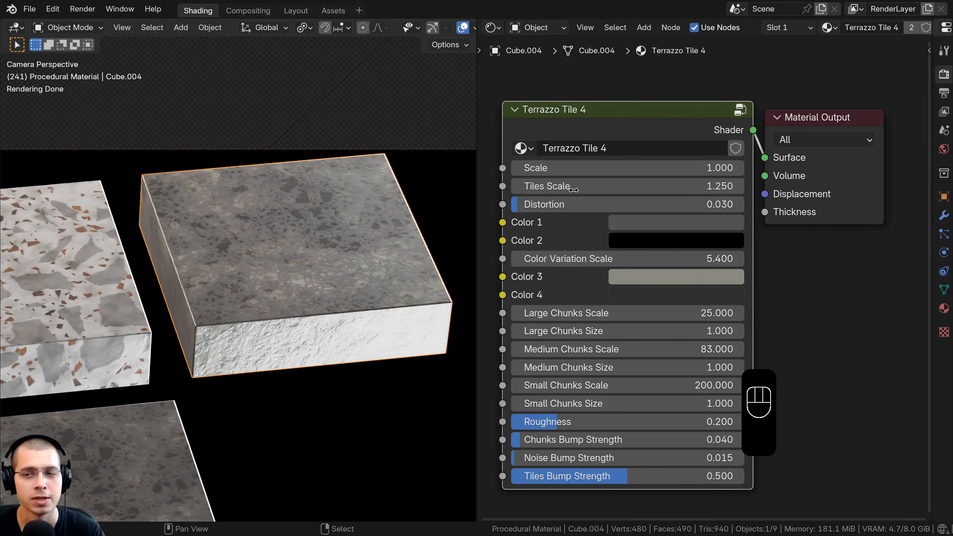
scroll(140, 400, "down", 2)
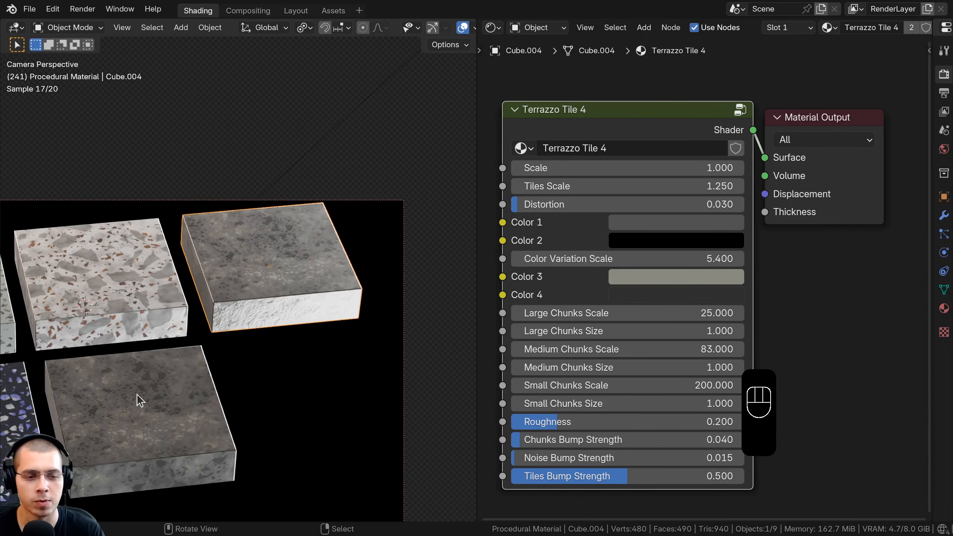
scroll(390, 322, "up", 2)
scroll(825, 27, "down", 3)
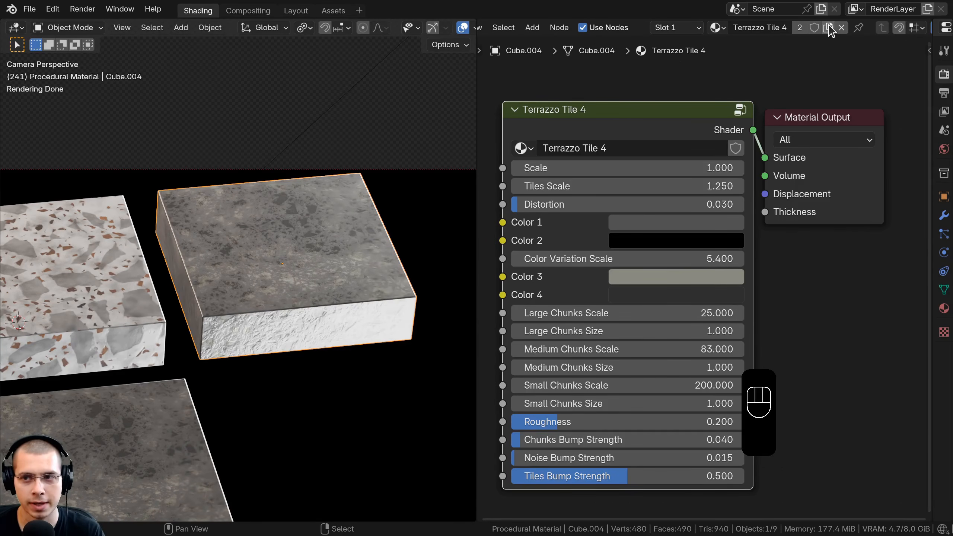
left_click(830, 28)
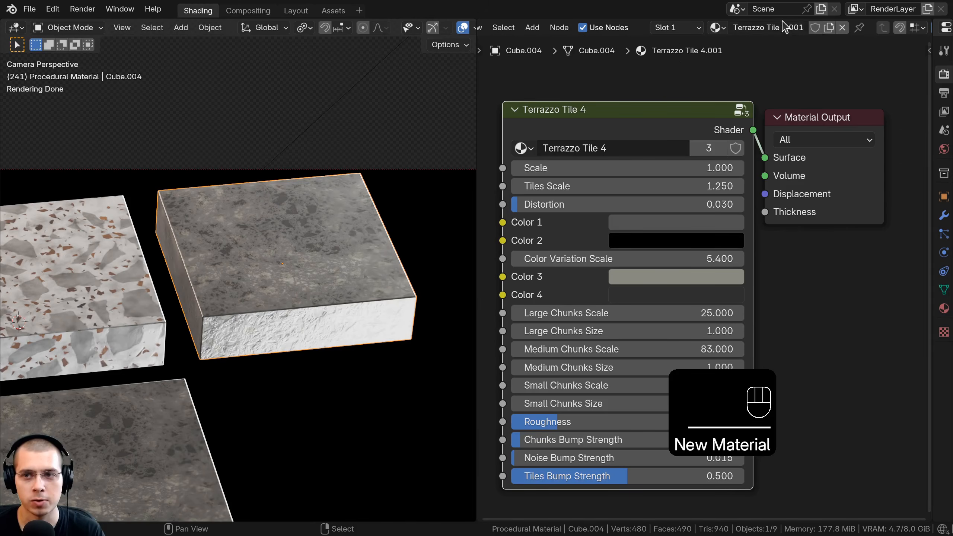
double_click(773, 28)
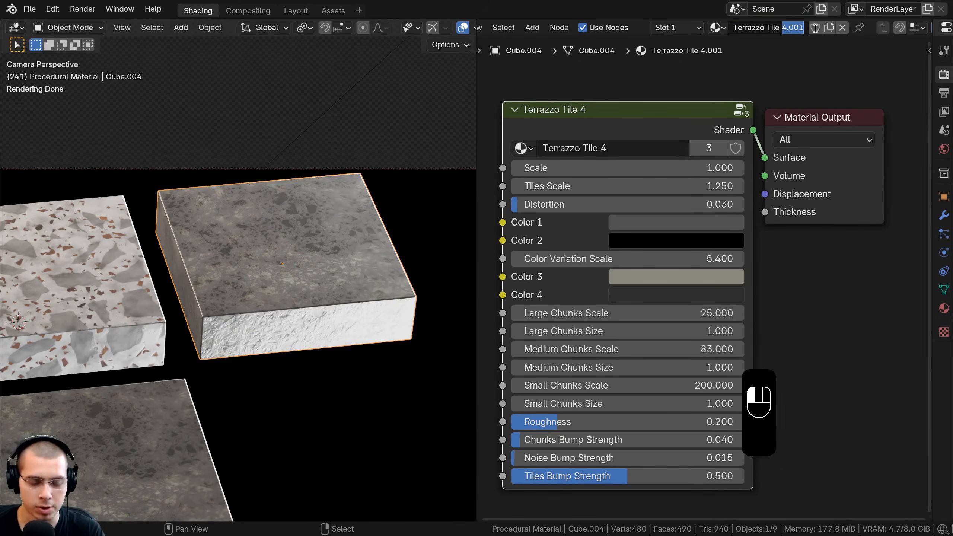
key("Return")
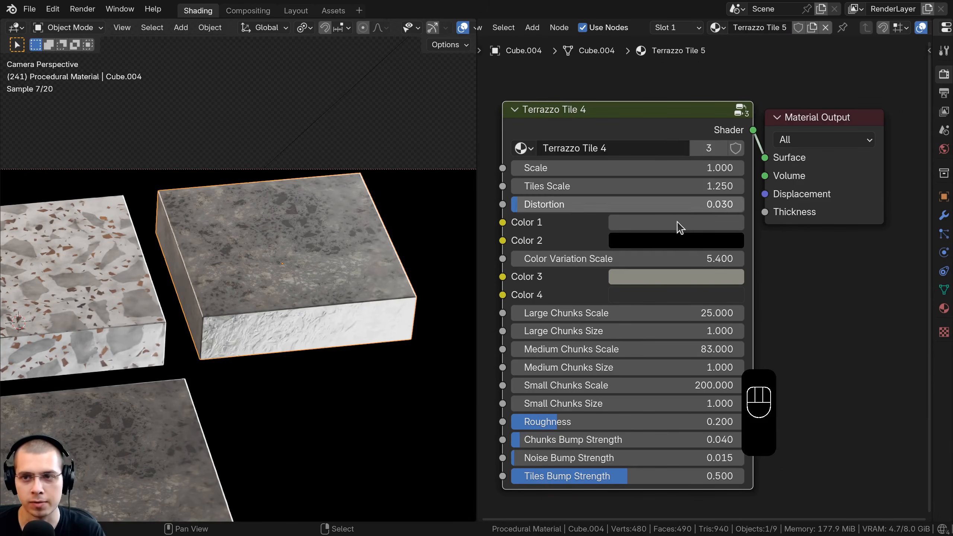
Ungroup the Terrazzo Tile 4 node group so its internal nodes sit directly in the Terrazzo Tile 5 material.
scroll(676, 223, "down", 2)
left_click_drag(672, 168, 581, 179)
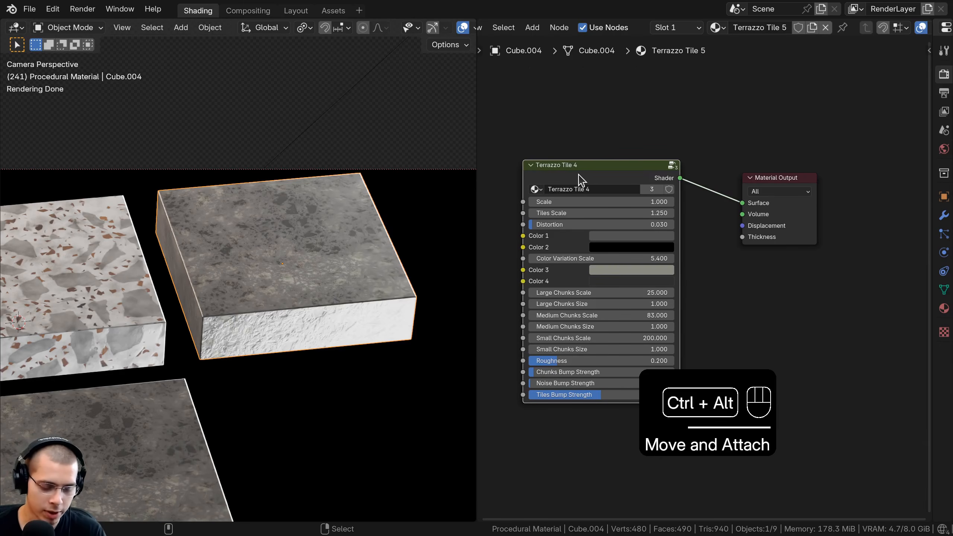
key("ctrl+alt+g")
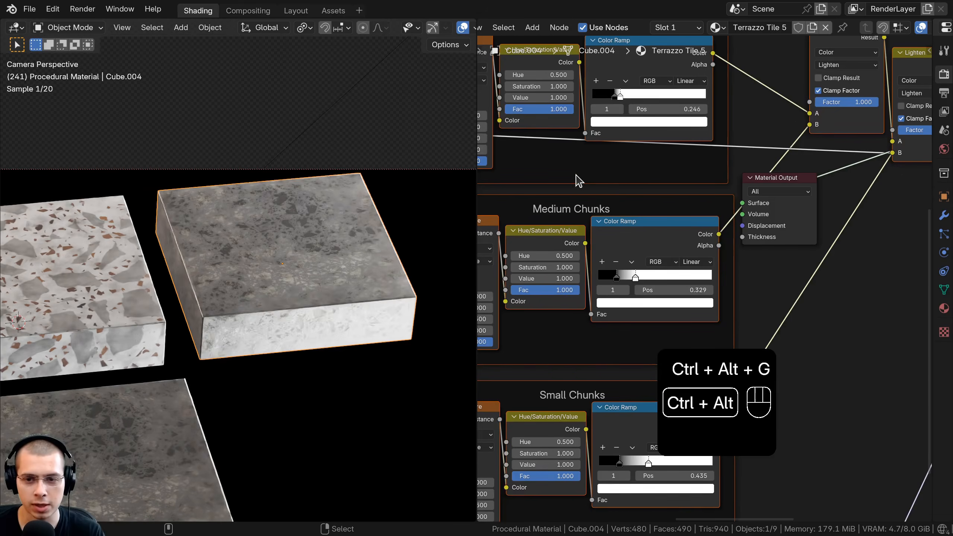
scroll(666, 209, "down", 5)
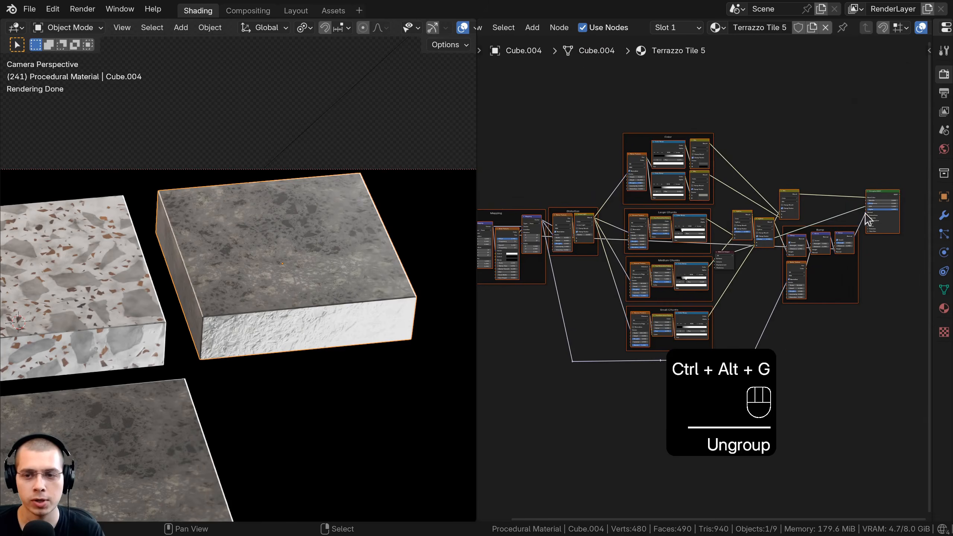
Move the Material Output node beside the Principled BSDF at the end of the node tree and clear the selection.
key("g")
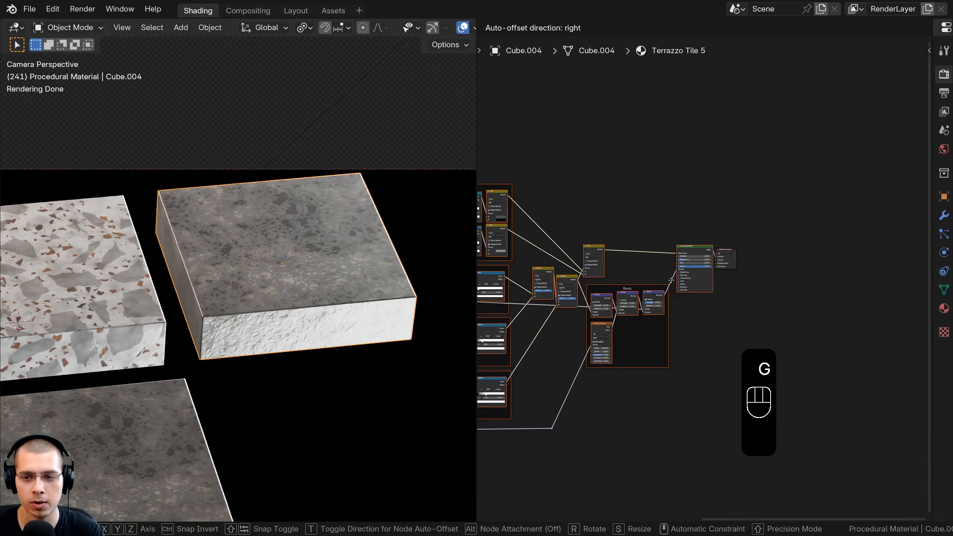
left_click(673, 274)
scroll(742, 233, "up", 4)
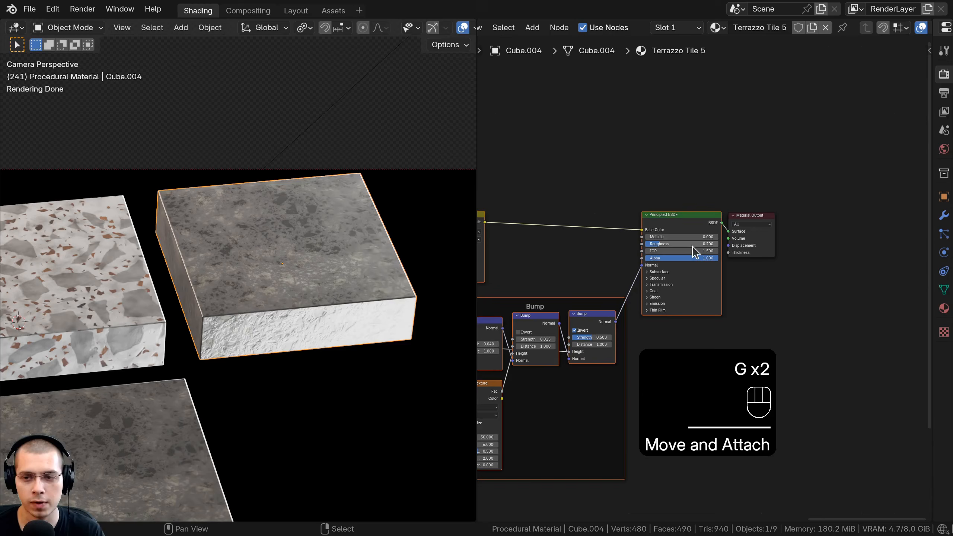
key("g")
scroll(666, 267, "down", 5)
key("a")
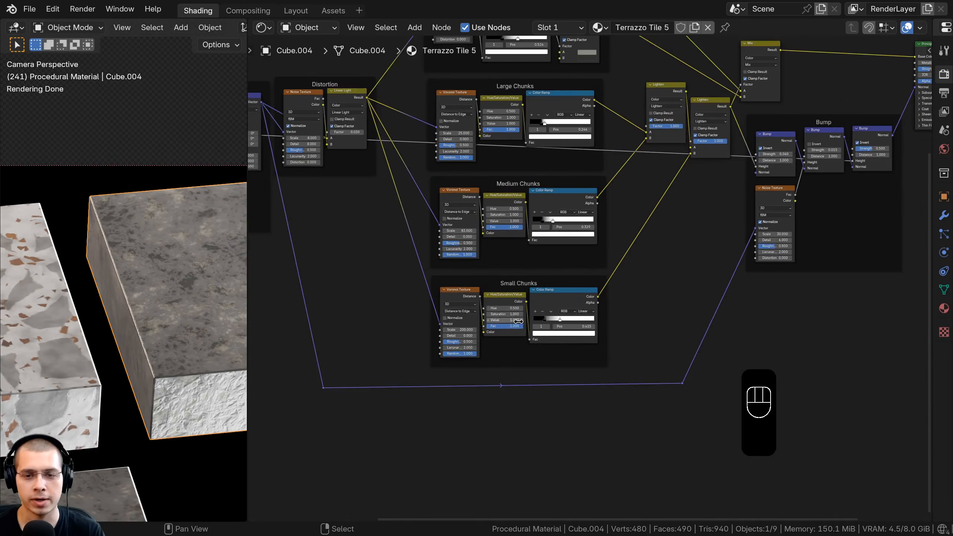
Delete the Small Chunks frame together with its Voronoi Texture, Hue/Saturation/Value and Color Ramp nodes.
scroll(519, 322, "up", 1)
left_click_drag(670, 291, 339, 357)
key("x")
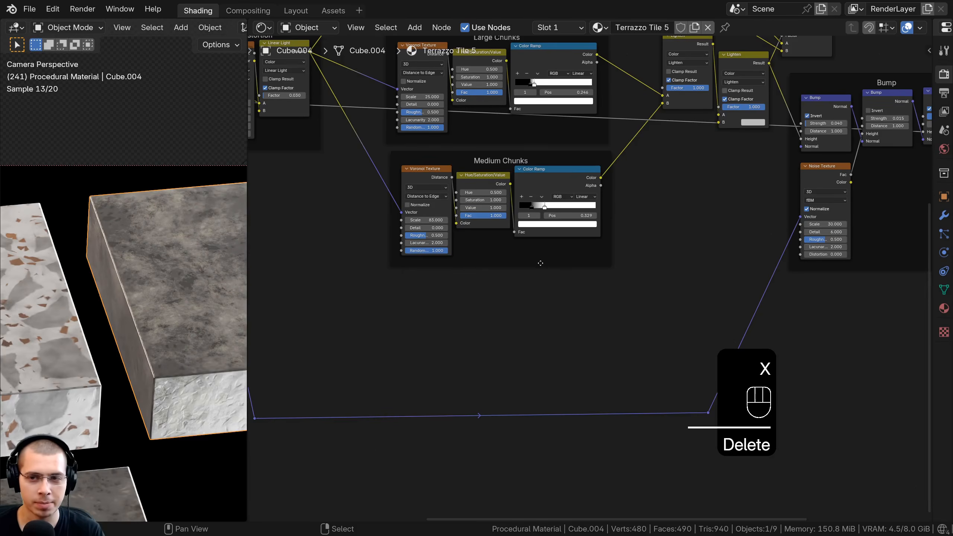
Delete the second Lighten node, which combined the small chunks, while keeping the links around it connected.
middle_click_drag(541, 269, 476, 402)
scroll(476, 402, "up", 1)
scroll(621, 280, "up", 1)
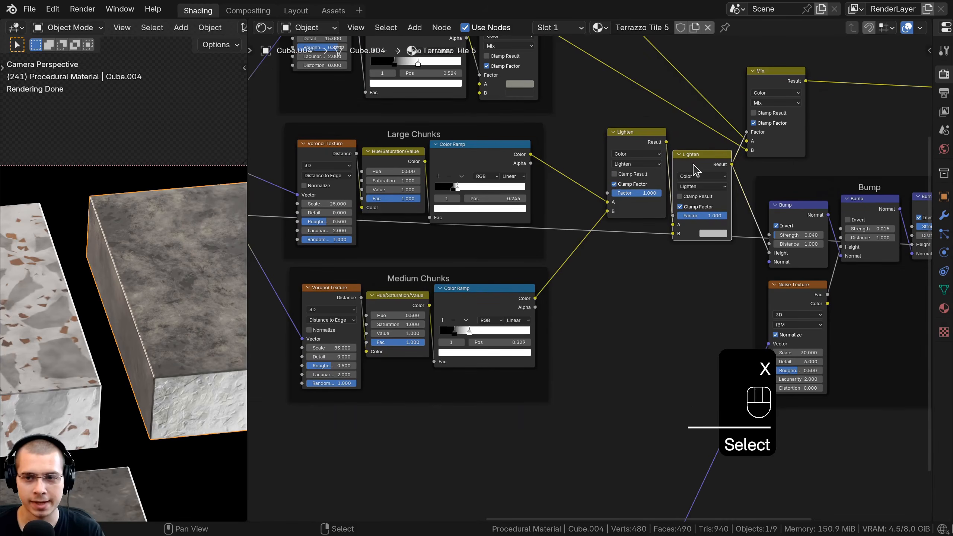
left_click_drag(719, 171, 722, 175)
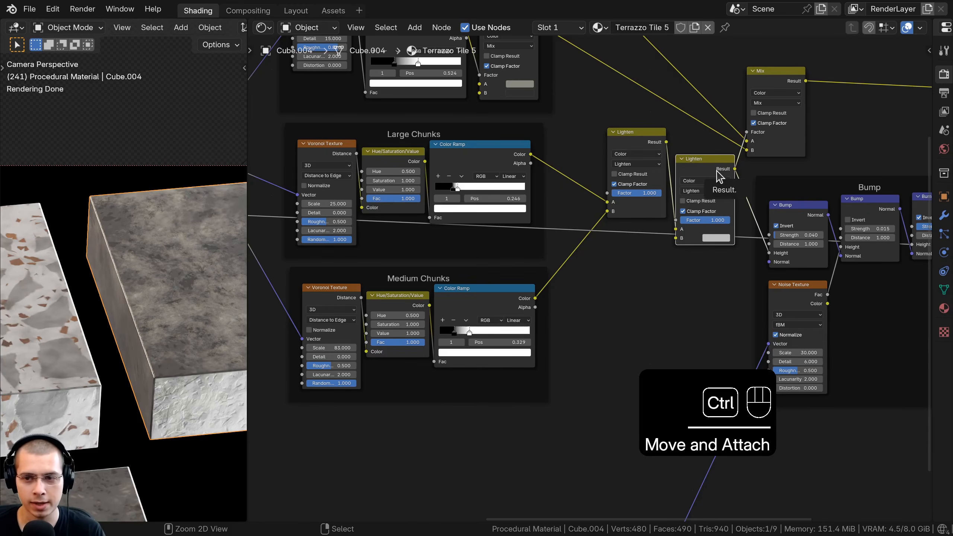
key("ctrl+x")
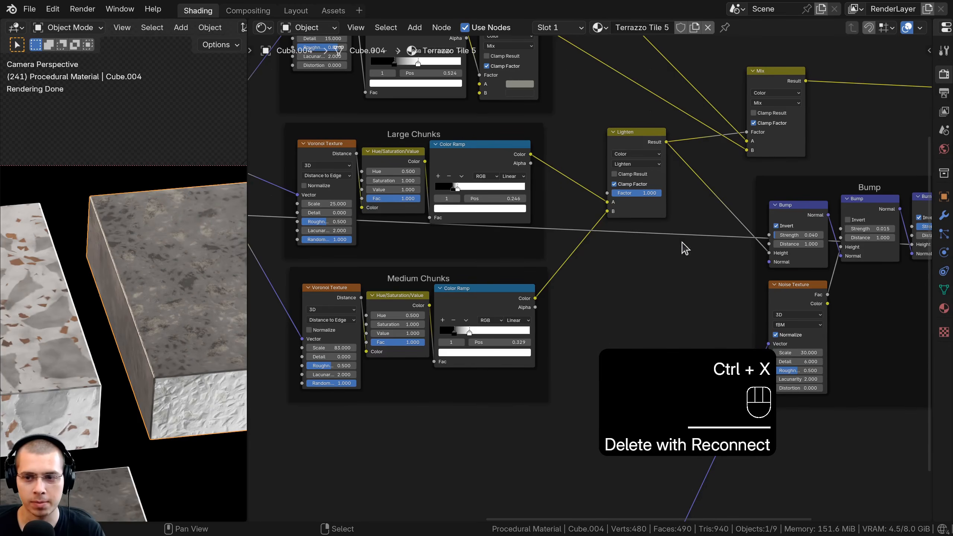
Line up the Large Chunks frame with the Medium Chunks frame and rename it Texture 1.
scroll(685, 248, "down", 1)
scroll(608, 297, "up", 2)
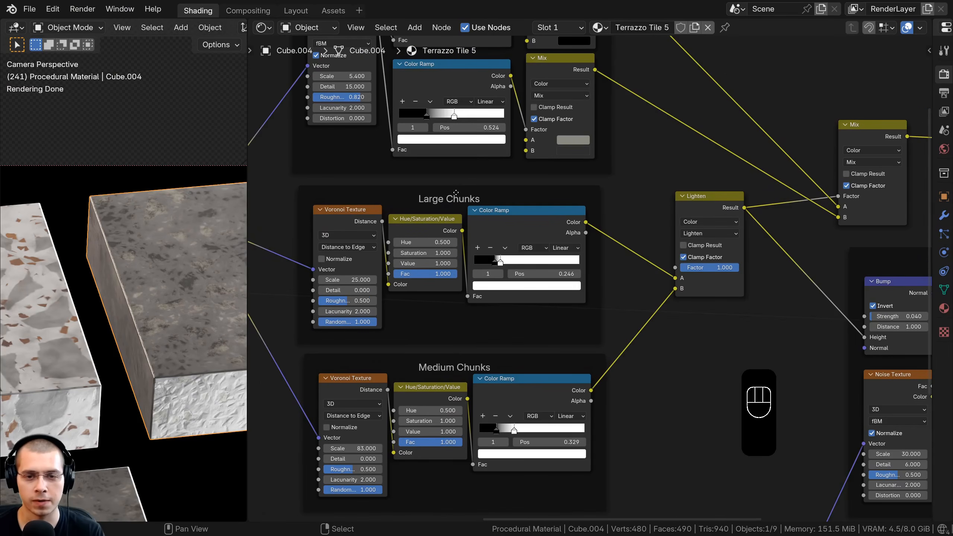
left_click(453, 325)
left_click(442, 359)
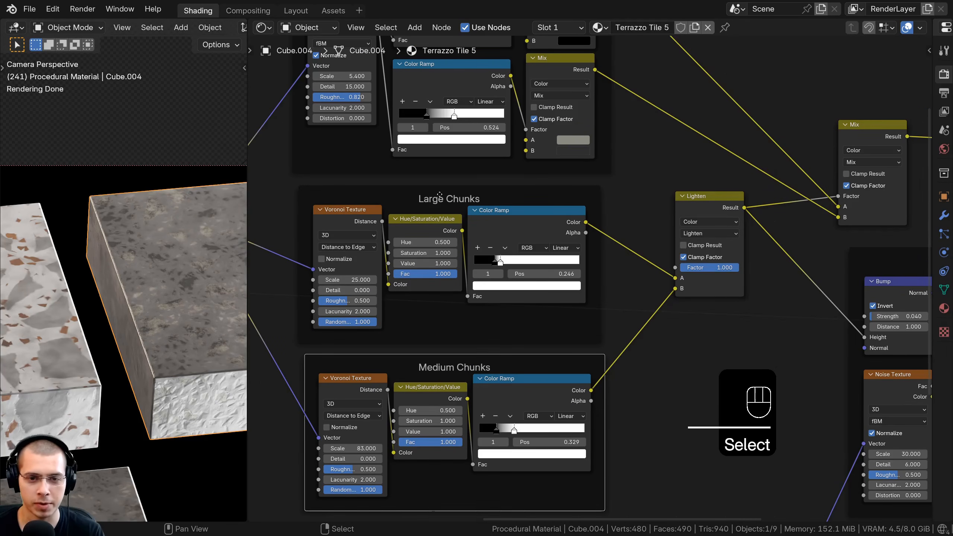
left_click_drag(439, 195, 443, 190)
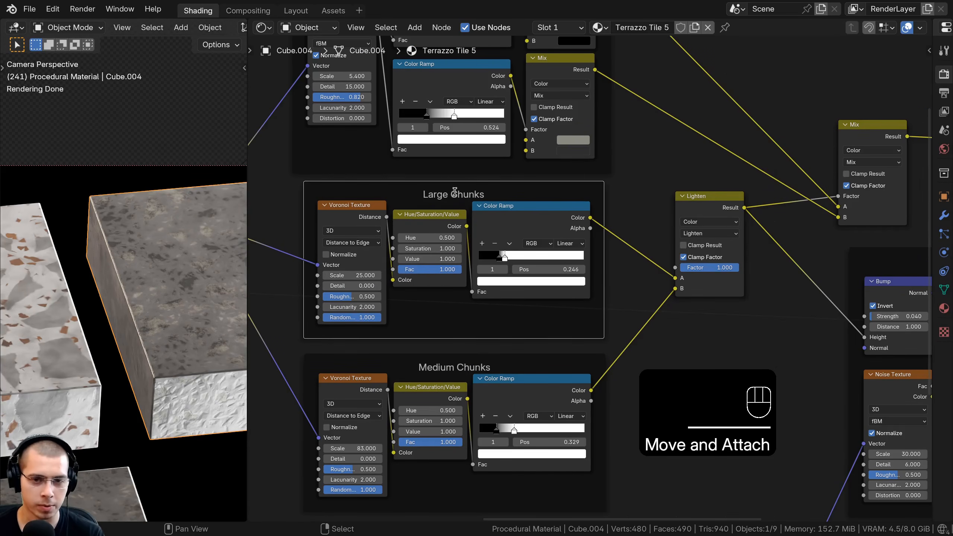
key("F2")
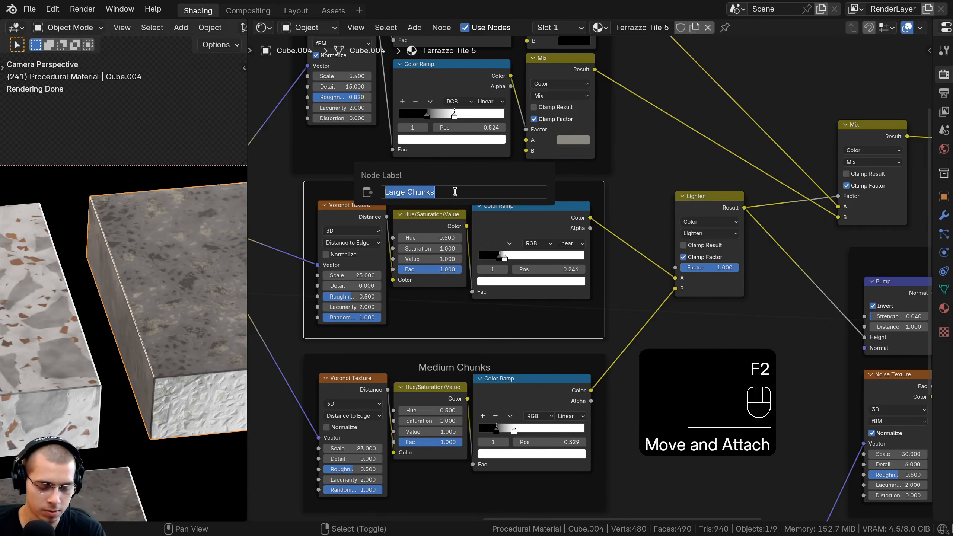
type("Texture 1")
key("Return")
Rename the Medium Chunks frame as Texture 2 and clear the selection.
left_click(417, 373)
key("F2")
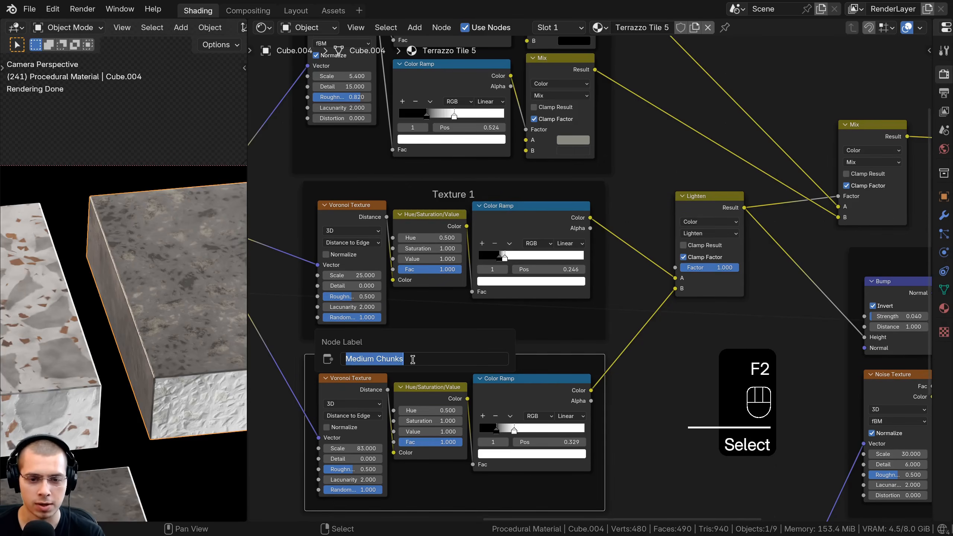
type("Texture 2")
key("Return")
key("a")
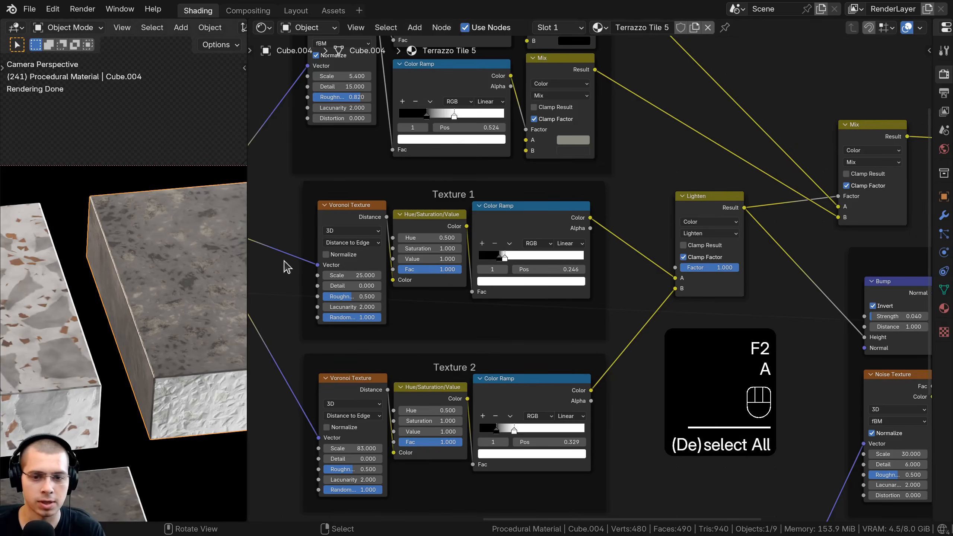
Shift the Distortion frame slightly and set the scale of its Noise Texture to 18.
scroll(421, 317, "down", 2)
middle_click_drag(412, 308, 623, 240)
scroll(491, 223, "up", 2)
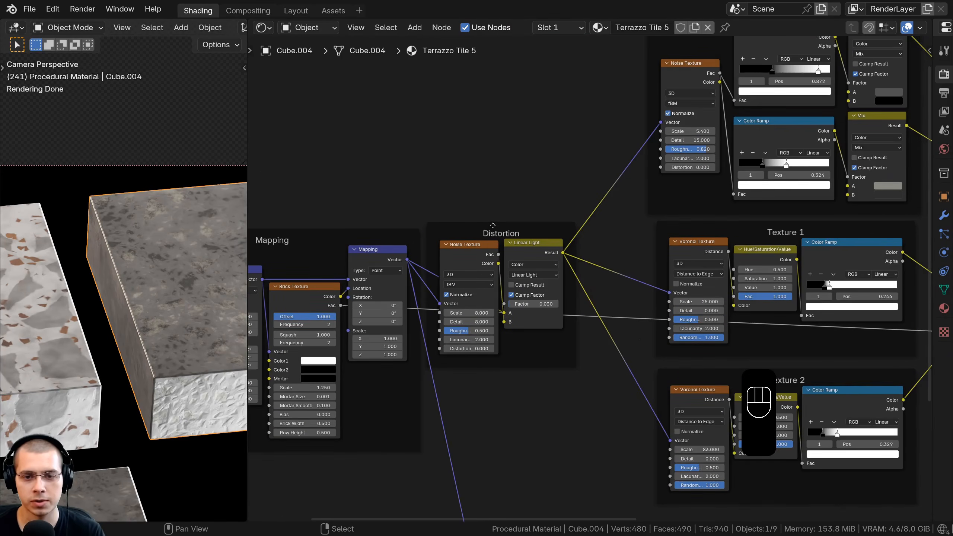
left_click_drag(492, 224, 523, 233)
scroll(544, 301, "up", 1)
scroll(456, 452, "up", 7)
middle_click_drag(368, 296, 398, 291)
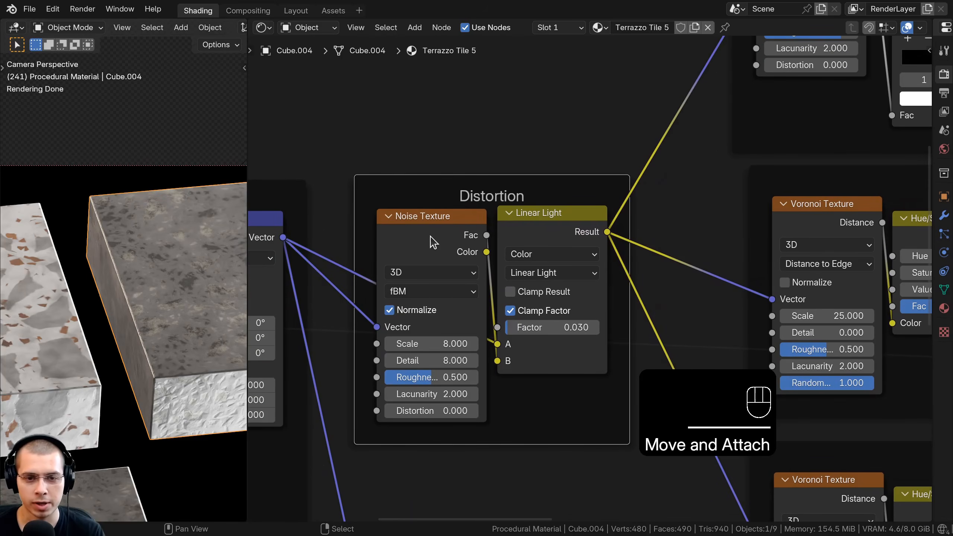
left_click(417, 343)
type("1")
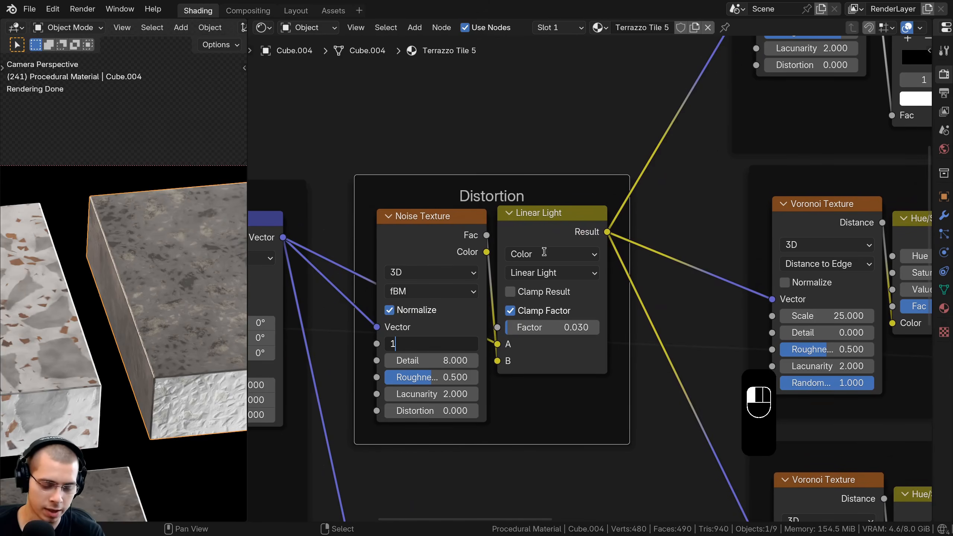
type("8")
key("Return")
middle_click_drag(149, 326, 54, 330, "shift")
left_click_drag(432, 343, 449, 343)
right_click(449, 344)
middle_click_drag(192, 321, 147, 322, "shift")
Preview the Texture 1 Color Ramp on the block and set that frame's Voronoi Texture scale to 40.
scroll(613, 311, "down", 3)
middle_click_drag(837, 260, 407, 163)
left_click(433, 107)
middle_click_drag(447, 262, 513, 322)
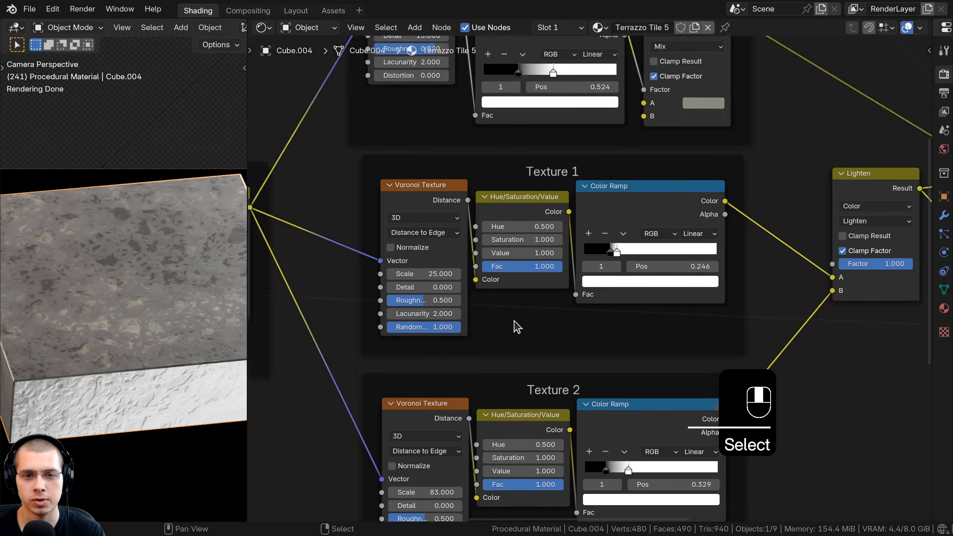
scroll(513, 322, "up", 3)
middle_click_drag(417, 275, 426, 300)
middle_click_drag(150, 306, 149, 309, "shift")
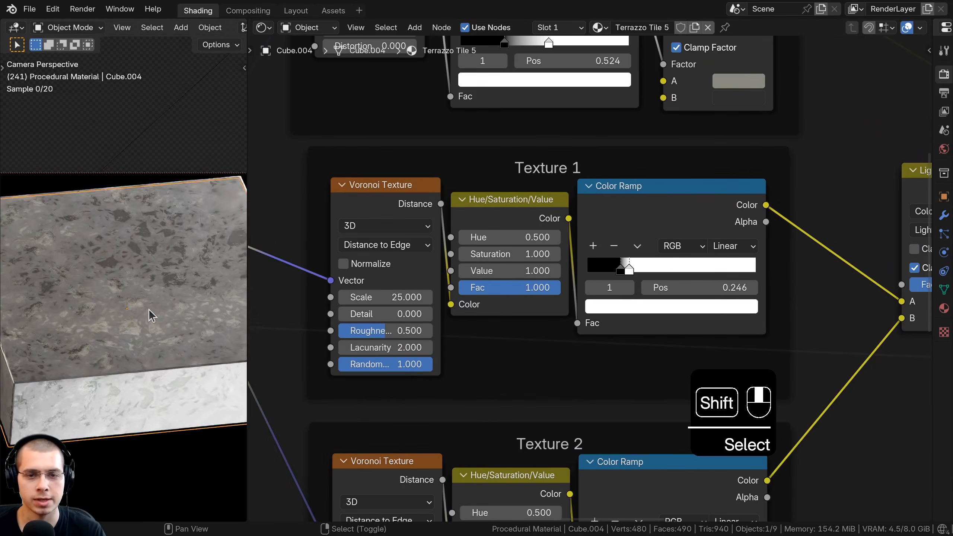
left_click(639, 189, "ctrl+shift")
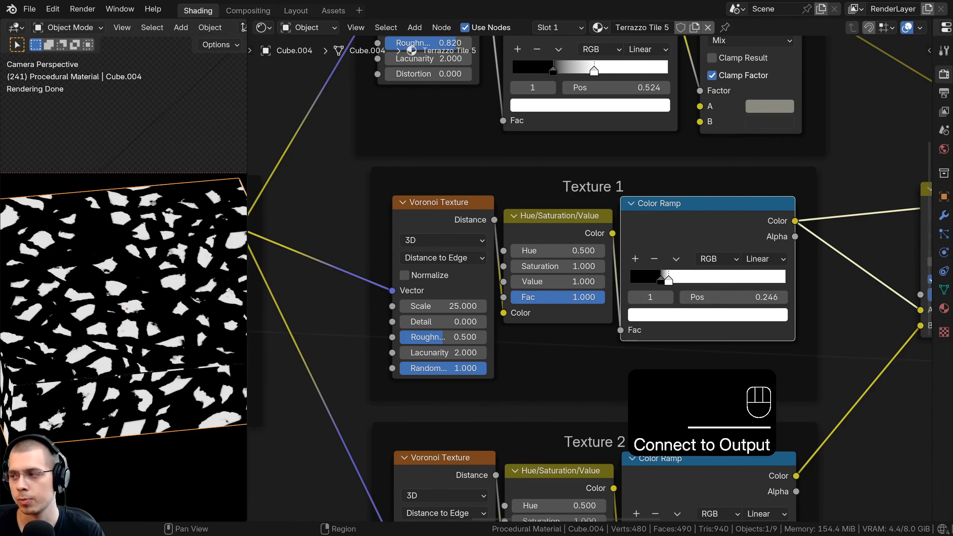
scroll(447, 323, "up", 1)
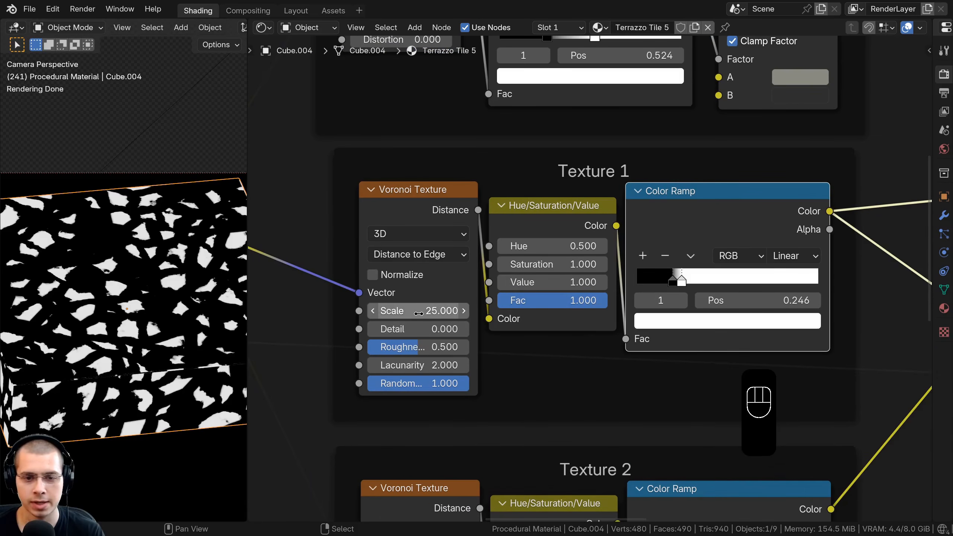
left_click(446, 311)
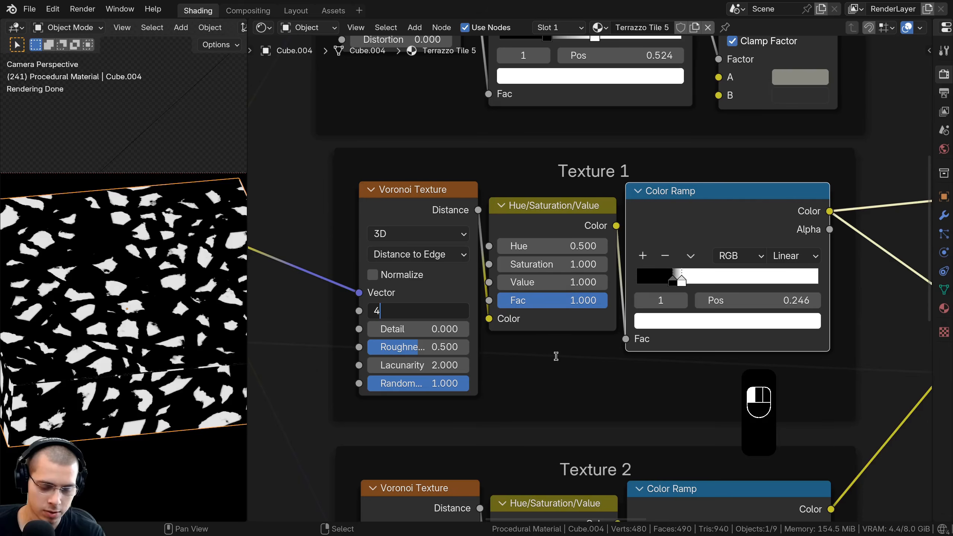
type("40")
key("Return")
Reverse the Texture 1 Color Ramp by placing its white stop at about 0.133 and its black stop at 0.290.
middle_click_drag(540, 368, 439, 369)
scroll(559, 288, "up", 1)
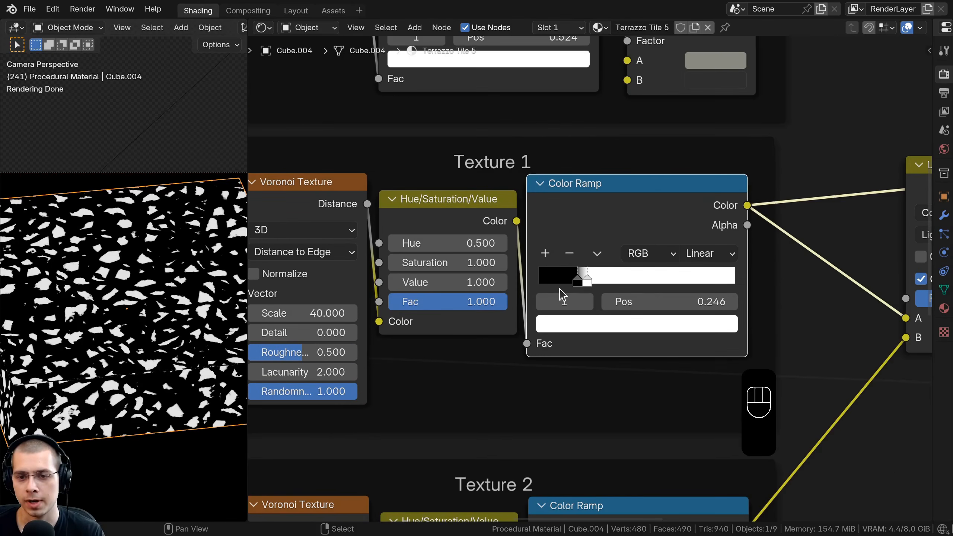
left_click_drag(586, 284, 569, 286)
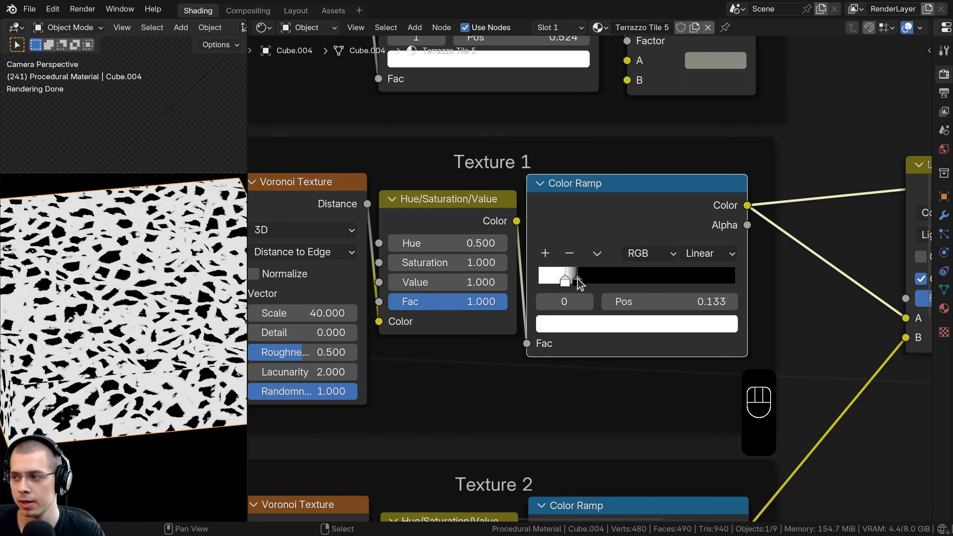
left_click_drag(578, 280, 597, 279)
Preview the Texture 2 Color Ramp on the block and set that frame's Voronoi Texture scale to 25.
scroll(597, 279, "down", 3)
middle_click_drag(597, 279, 625, 185)
left_click(689, 381, "ctrl+shift")
middle_click_drag(665, 328, 674, 277)
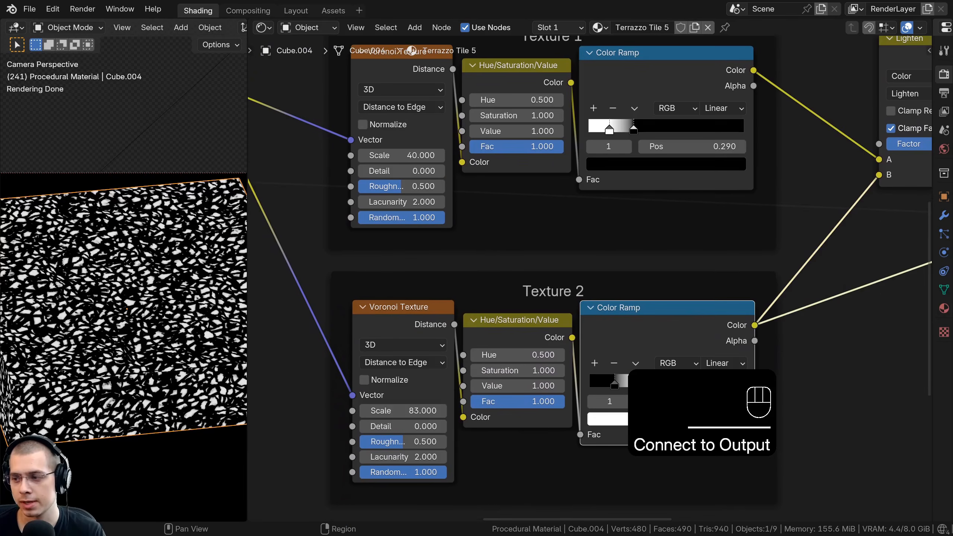
middle_click_drag(519, 371, 544, 319)
scroll(543, 319, "up", 1)
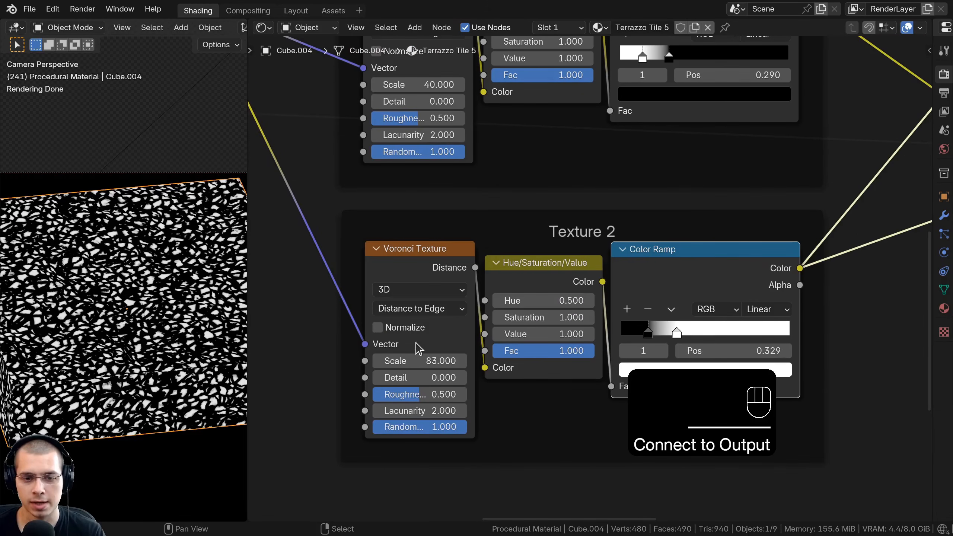
left_click(418, 362)
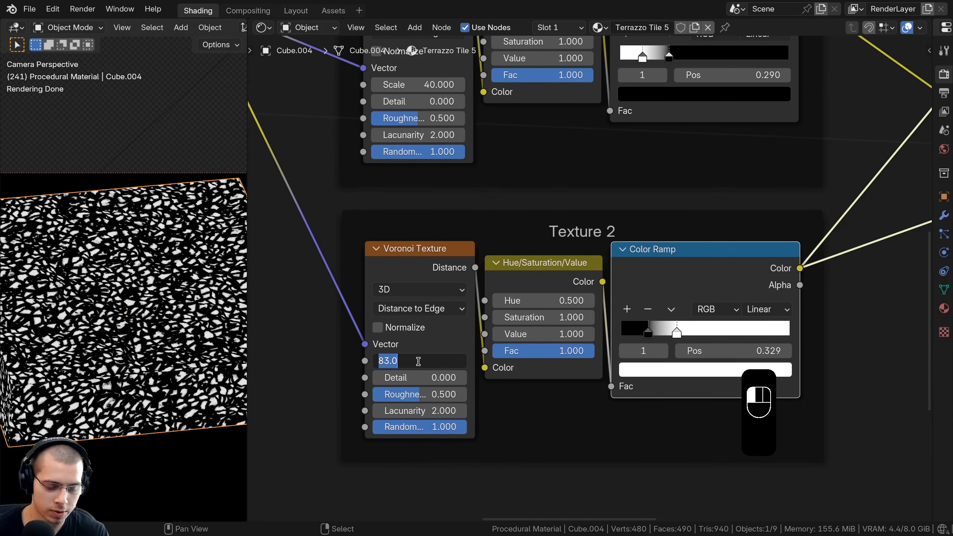
type("25")
key("Return")
Reverse the Texture 2 Color Ramp by moving its white stop past the black one to position 0.106.
middle_click_drag(587, 322, 460, 319)
scroll(460, 319, "up", 1)
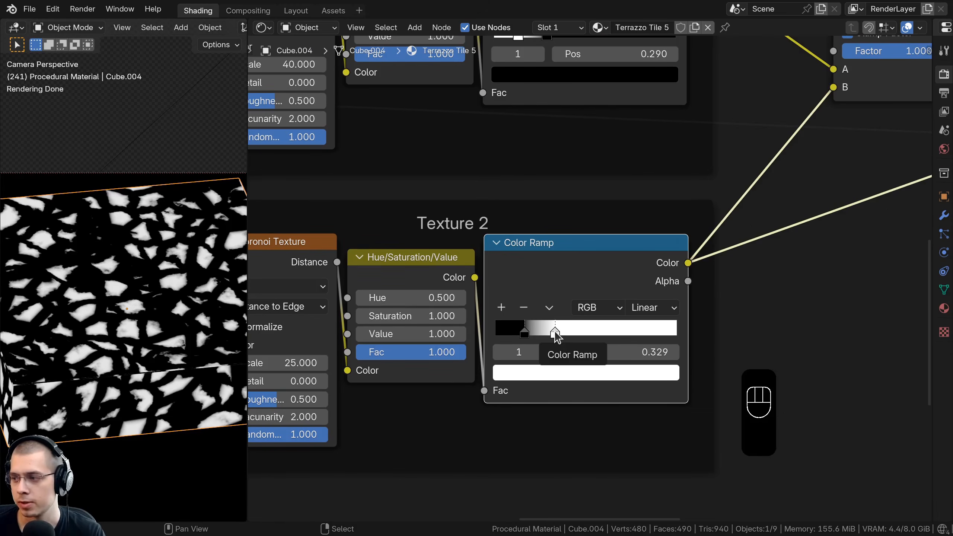
left_click_drag(555, 333, 515, 332)
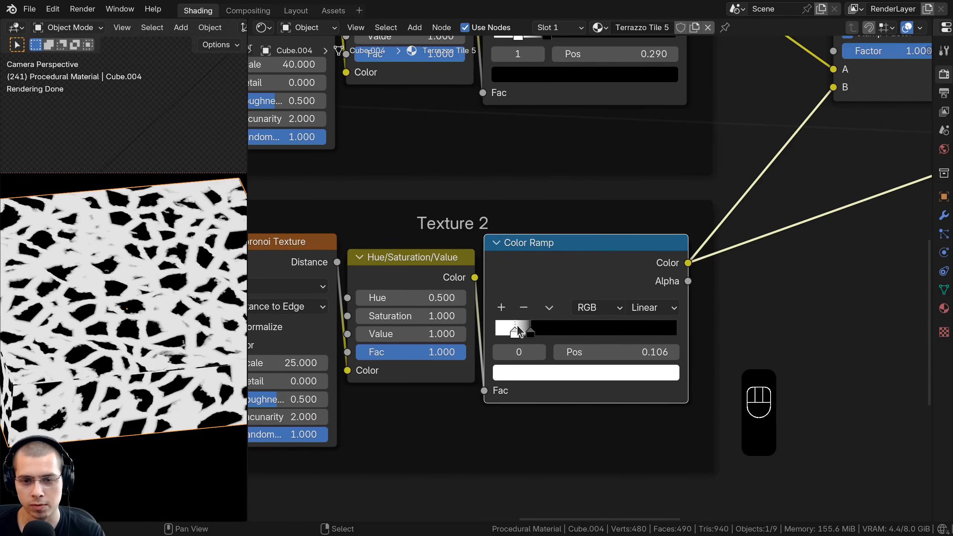
Compare the Texture 1 and Texture 2 masks on the block and preview the Lighten node that combines them.
scroll(517, 332, "down", 2)
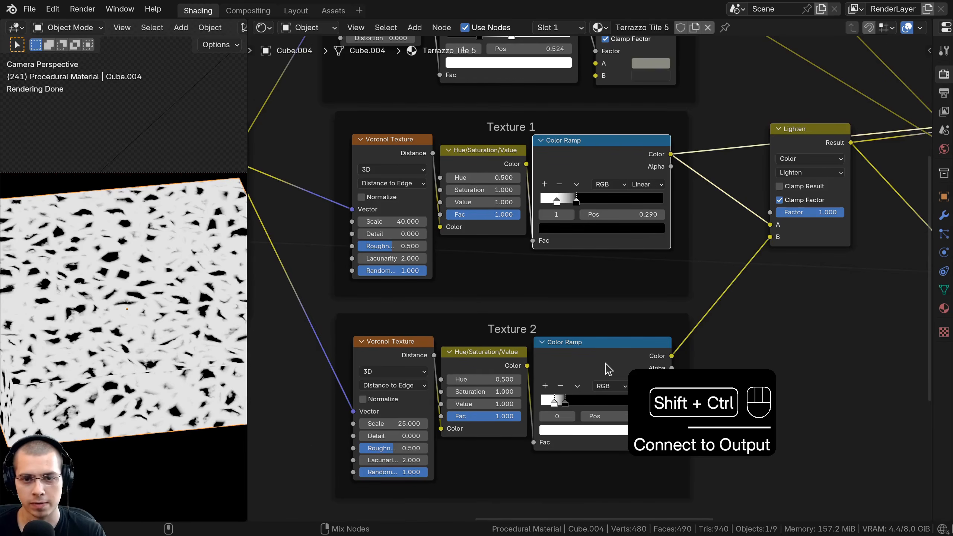
left_click(606, 363, "ctrl+shift")
scroll(607, 240, "down", 3)
middle_click_drag(796, 202, 749, 256)
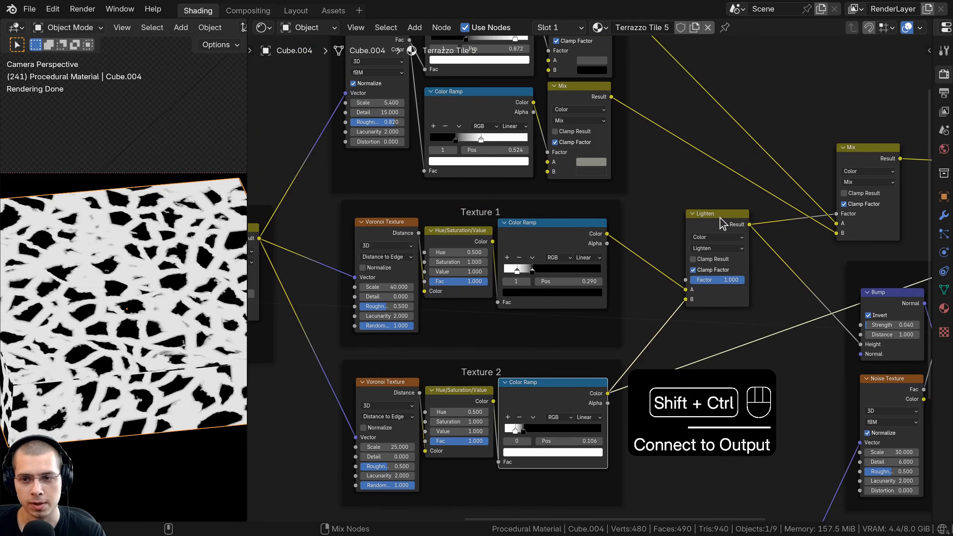
left_click(720, 218, "ctrl+shift")
left_click_drag(720, 217, 711, 222)
middle_click_drag(695, 242, 672, 284)
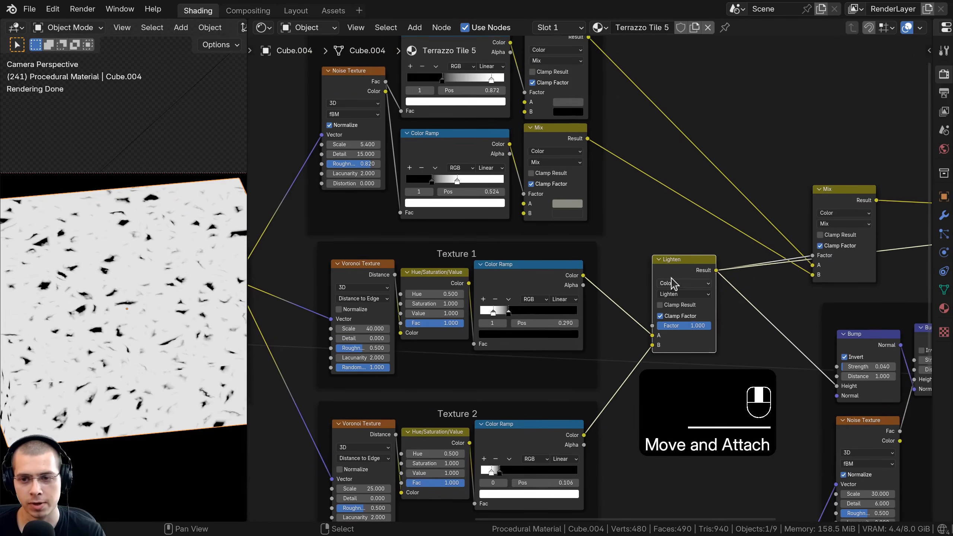
scroll(576, 108, "down", 3)
middle_click_drag(576, 108, 575, 142)
scroll(574, 142, "up", 3)
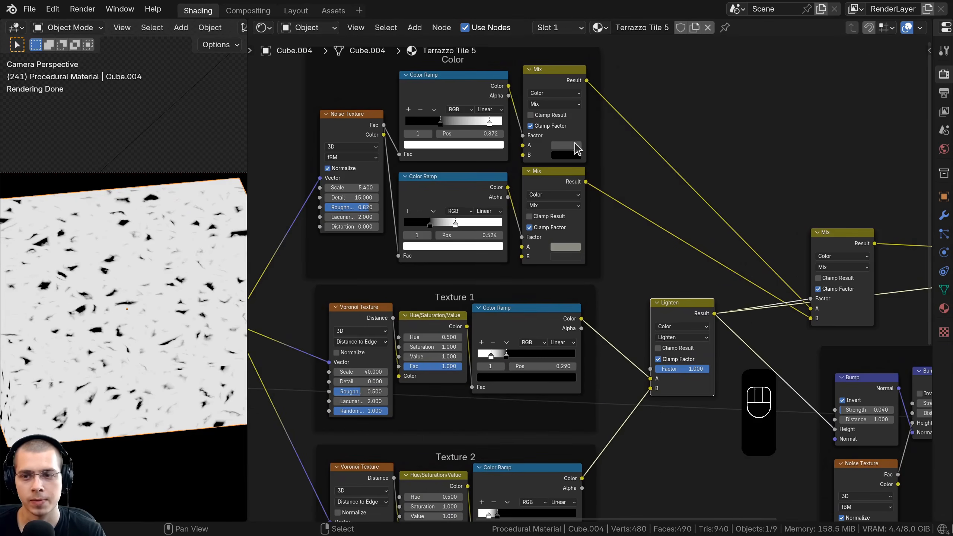
Reposition the Lighten node, the final Mix node and the Color frame, and preview the final Mix on the block.
left_click_drag(682, 310, 679, 332)
left_click(841, 248, "ctrl+shift")
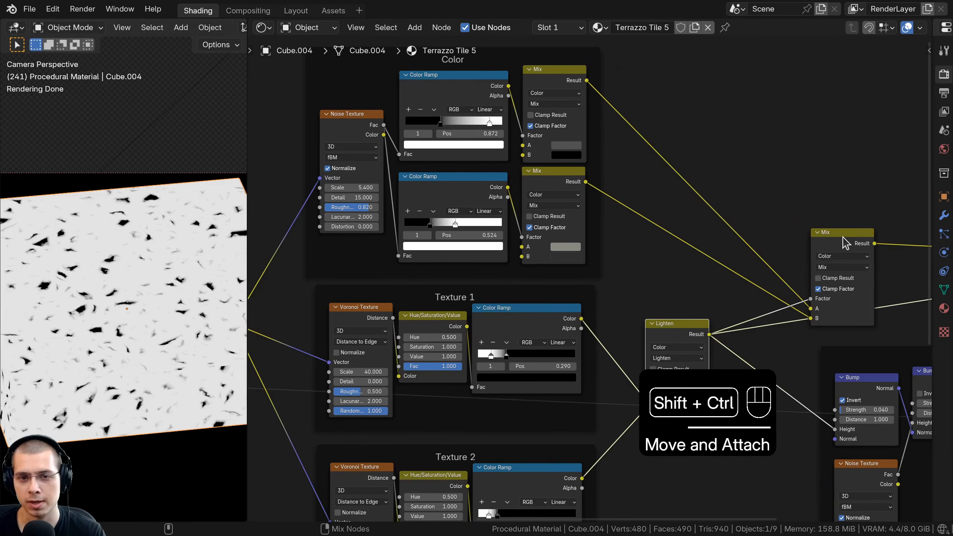
left_click_drag(841, 248, 794, 229)
middle_click_drag(535, 148, 605, 199)
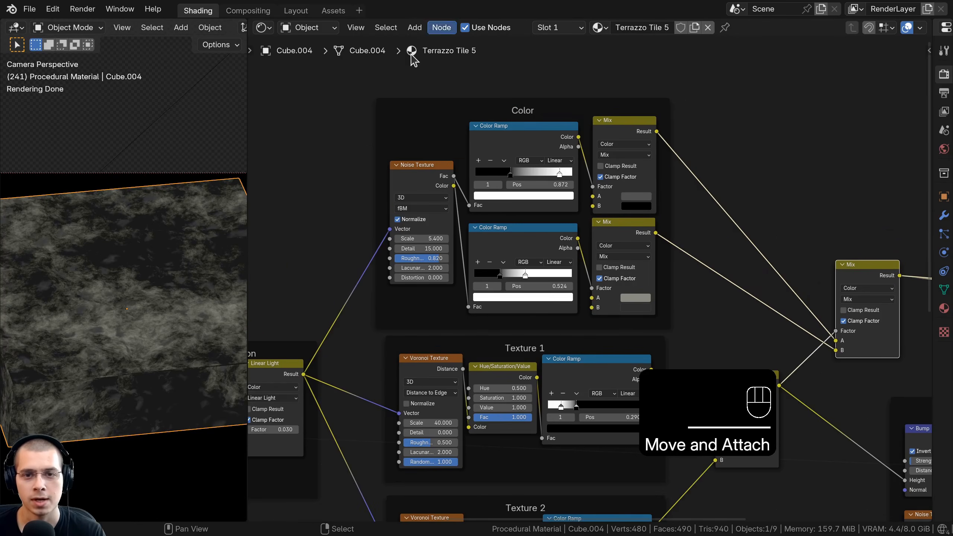
left_click_drag(501, 103, 498, 88)
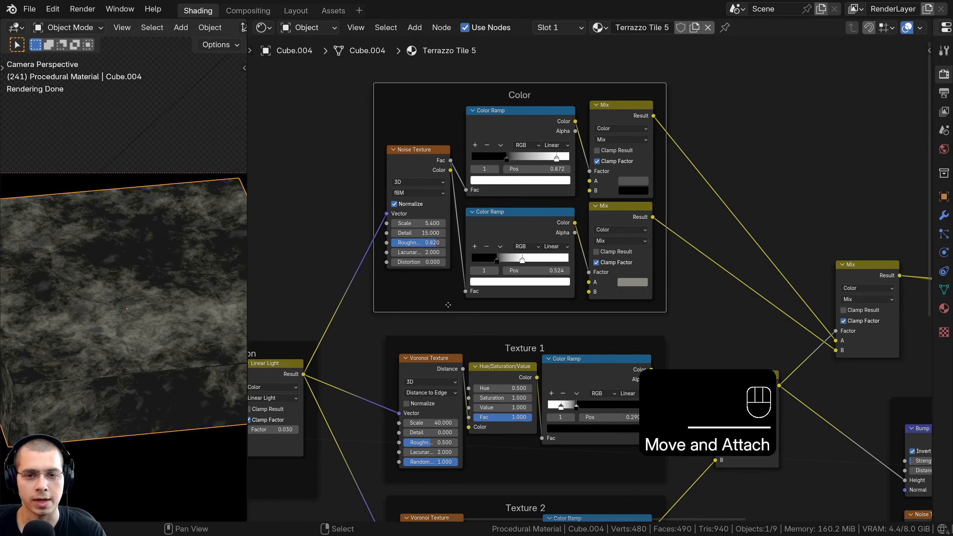
middle_click_drag(448, 305, 465, 308)
Delete the upper Color Ramp in the Color frame and connect the remaining ramp's Color output to the upper Mix node's Factor as well.
middle_click_drag(500, 116, 525, 194)
scroll(525, 194, "up", 2)
left_click(526, 193)
scroll(541, 193, "up", 3)
left_click_drag(538, 173, 539, 172)
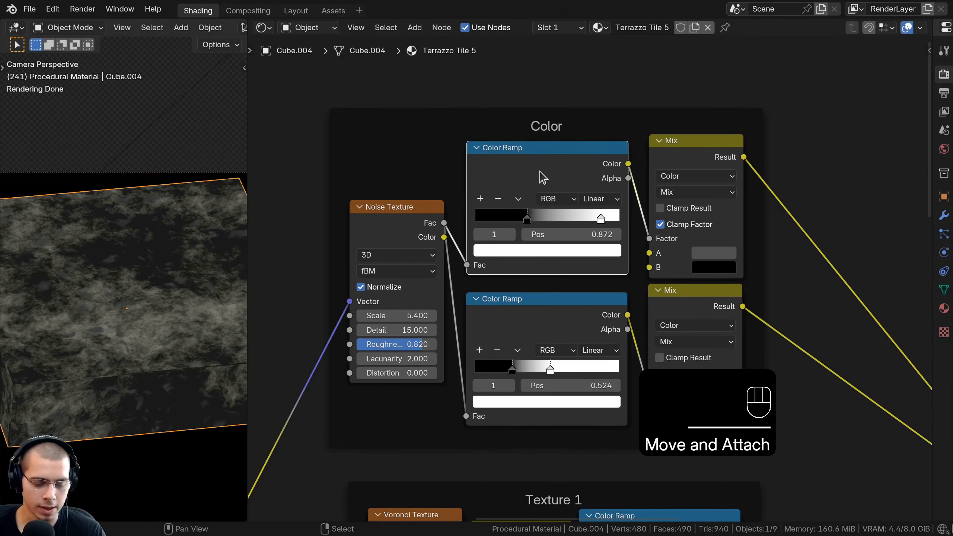
key("x")
left_click_drag(514, 316, 510, 242)
key("a")
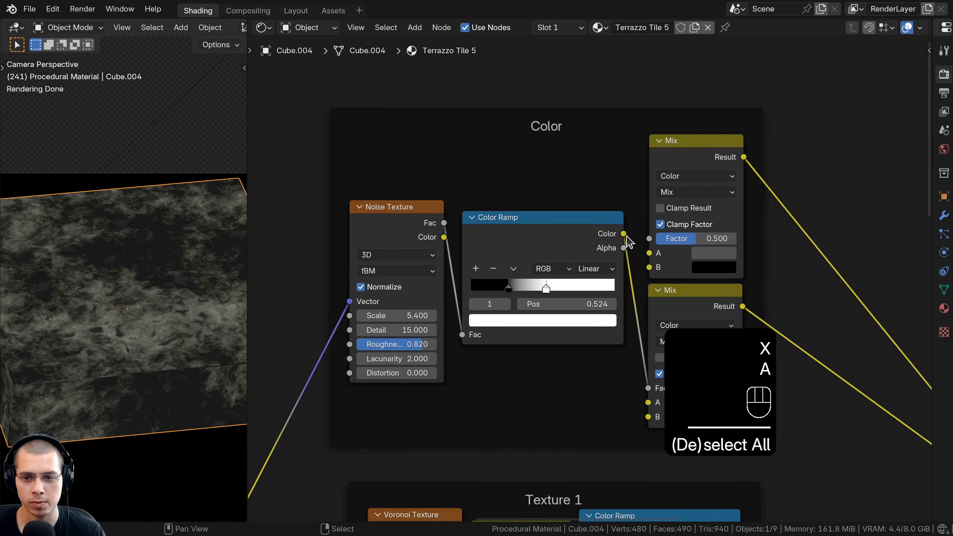
left_click_drag(625, 235, 650, 239)
left_click_drag(675, 142, 678, 128)
left_click_drag(696, 292, 703, 288)
left_click_drag(554, 242, 553, 263)
Set the Color frame's Noise Texture to scale 30, detail 8 and roughness 0.8.
middle_click_drag(486, 286, 588, 270)
left_click_drag(496, 219, 495, 222)
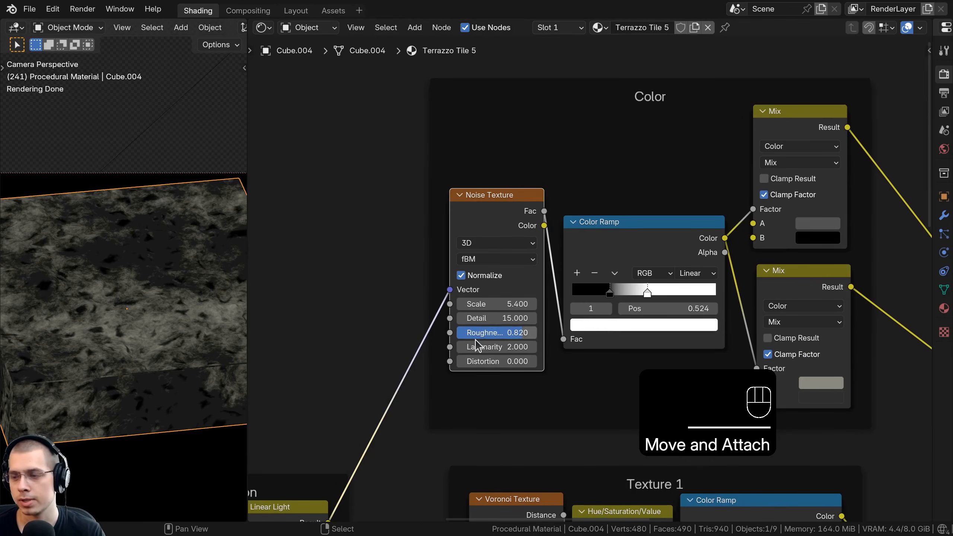
left_click(489, 304)
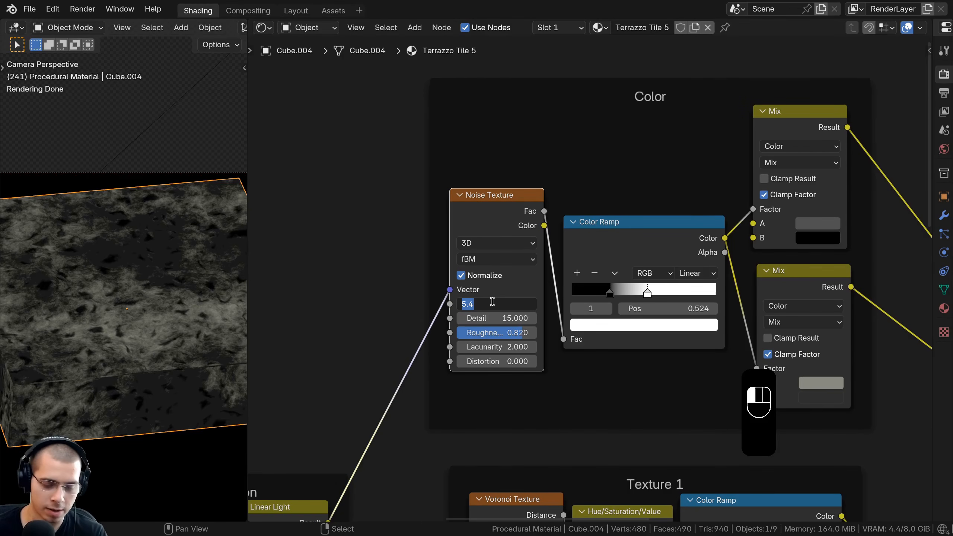
key("Return")
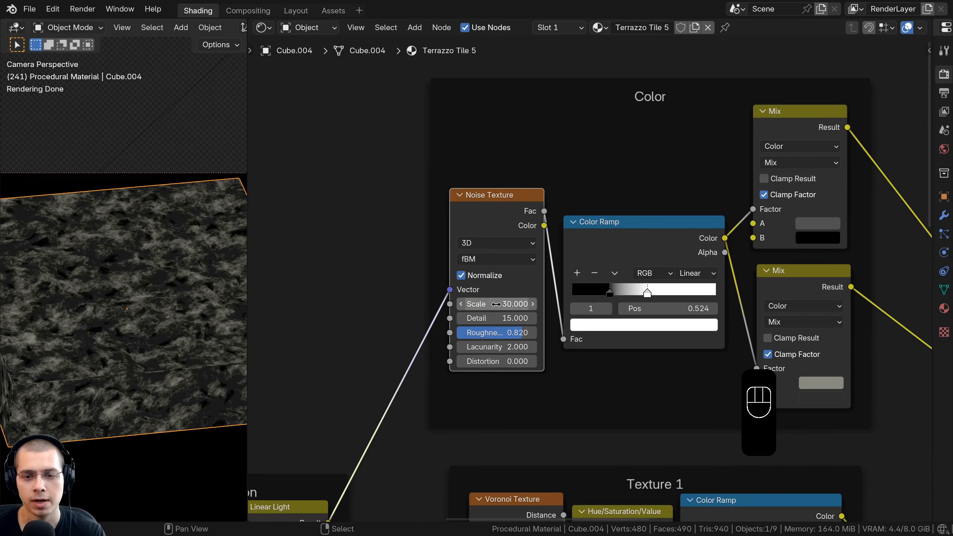
left_click(501, 316)
type("8")
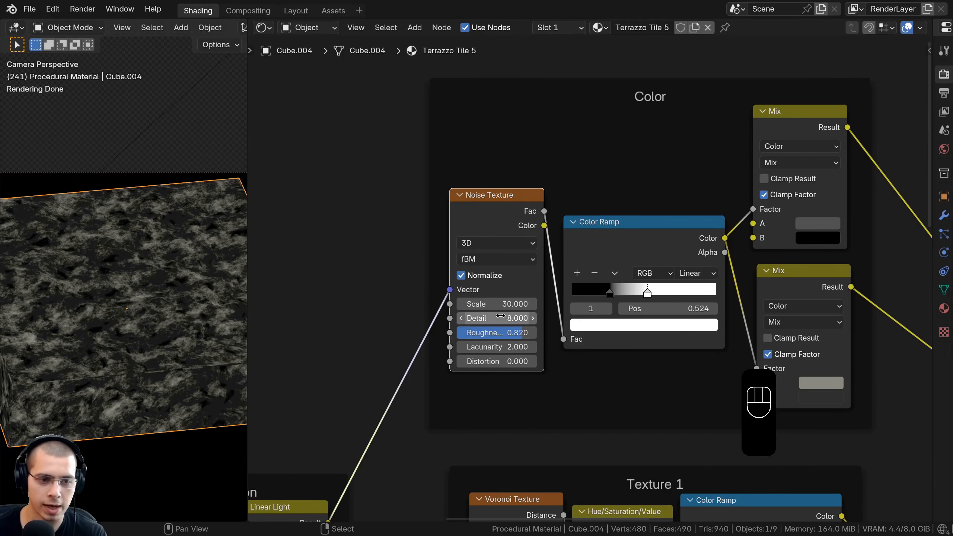
key("Return")
scroll(394, 204, "up", 3)
double_click(472, 307)
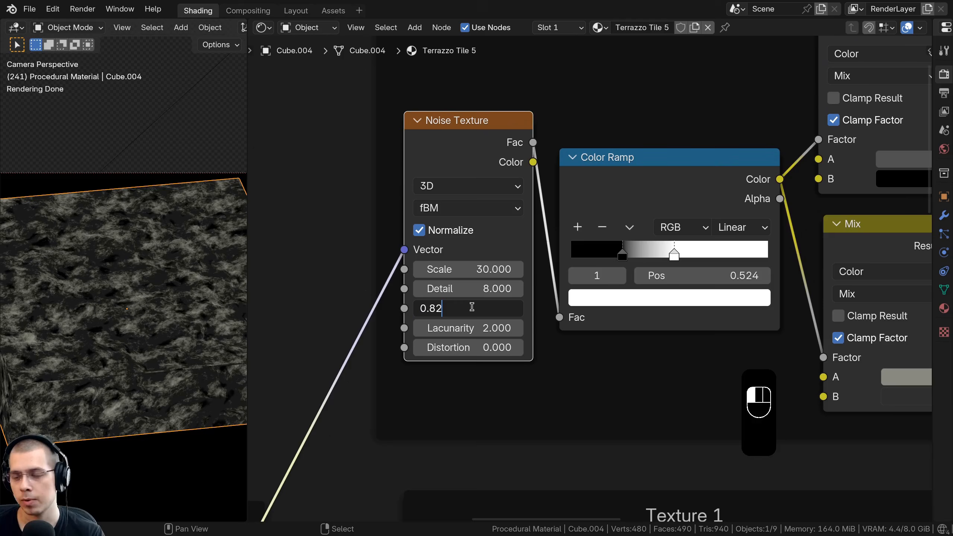
key("BackSpace")
key("Return")
Preview the Color frame's Color Ramp and move its black stop to 0.186 and its white stop to 0.604.
scroll(597, 277, "down", 6)
middle_click_drag(615, 277, 588, 281)
scroll(653, 270, "up", 2)
key("a")
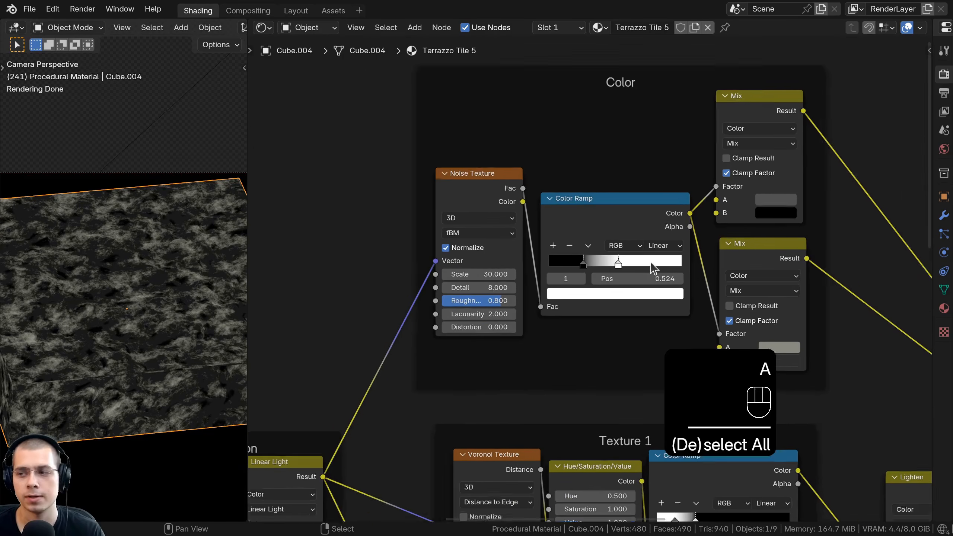
middle_click_drag(677, 269, 648, 249)
left_click(523, 189, "ctrl+shift")
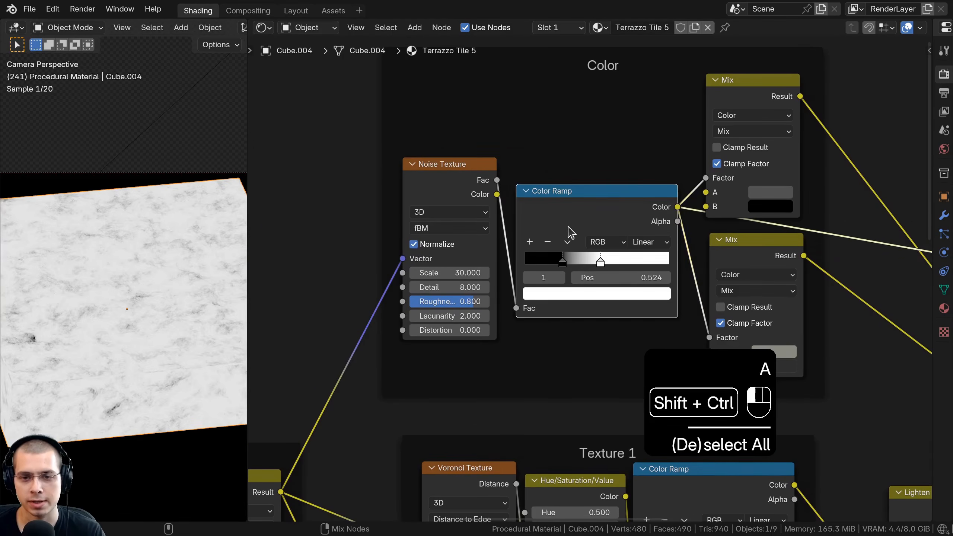
scroll(587, 296, "up", 2)
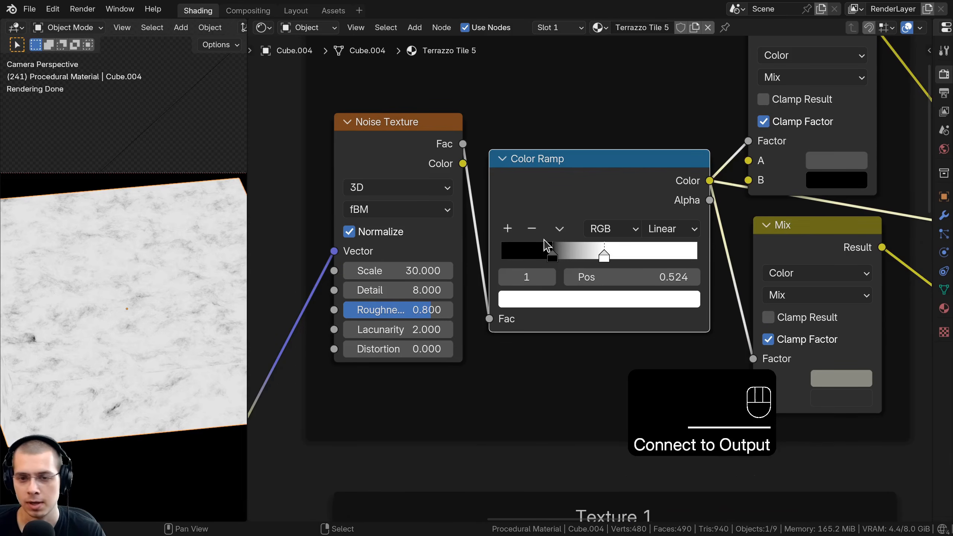
left_click_drag(545, 243, 531, 248)
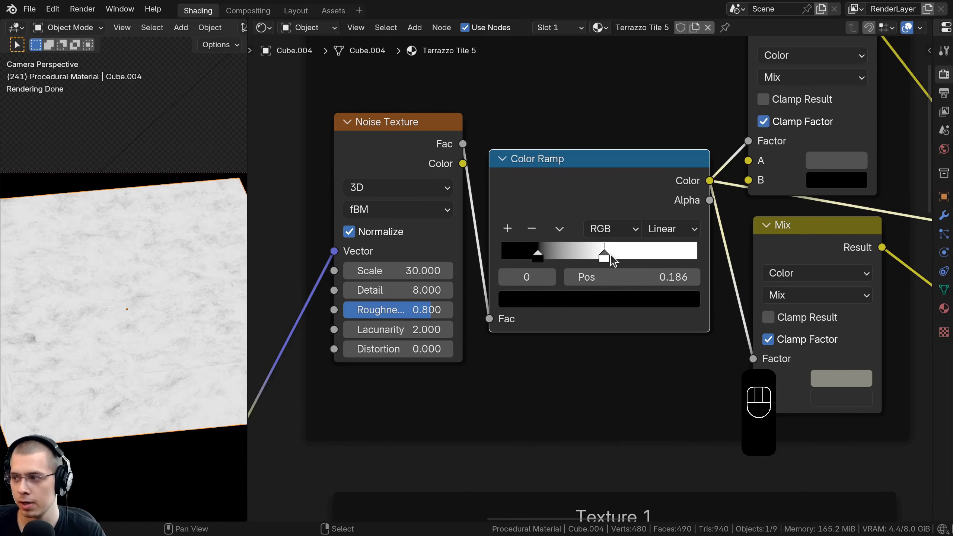
mouse_move(611, 257)
left_mouse_down()
mouse_move(626, 252)
mouse_move(607, 251)
mouse_move(627, 251)
left_mouse_up()
Preview both Mix nodes in the Color frame and give the upper one an orange A color and a brown B color (hex 7C4331).
scroll(240, 302, "down", 1)
scroll(546, 243, "down", 5)
middle_click_drag(755, 206, 621, 230)
scroll(616, 230, "up", 2)
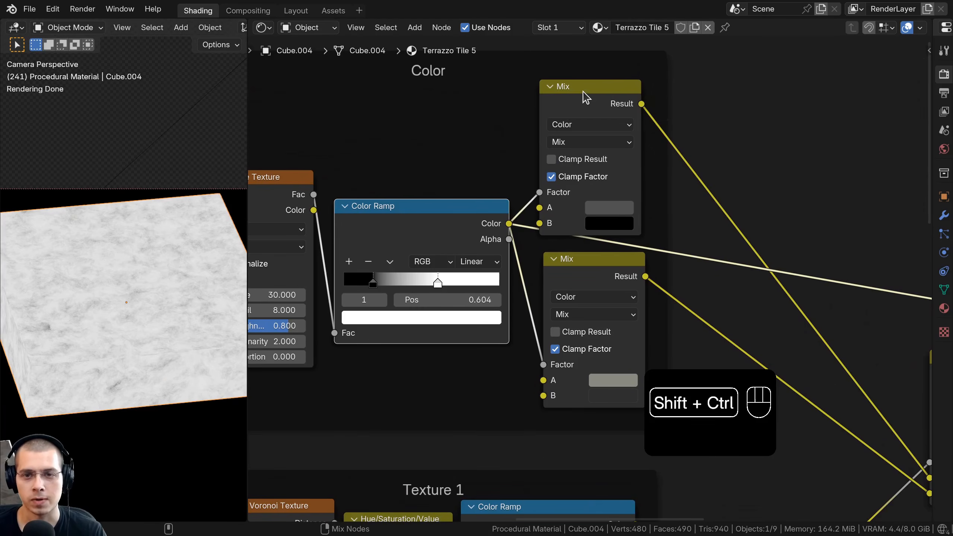
left_click(584, 91, "ctrl+shift")
left_click(594, 279, "ctrl+shift")
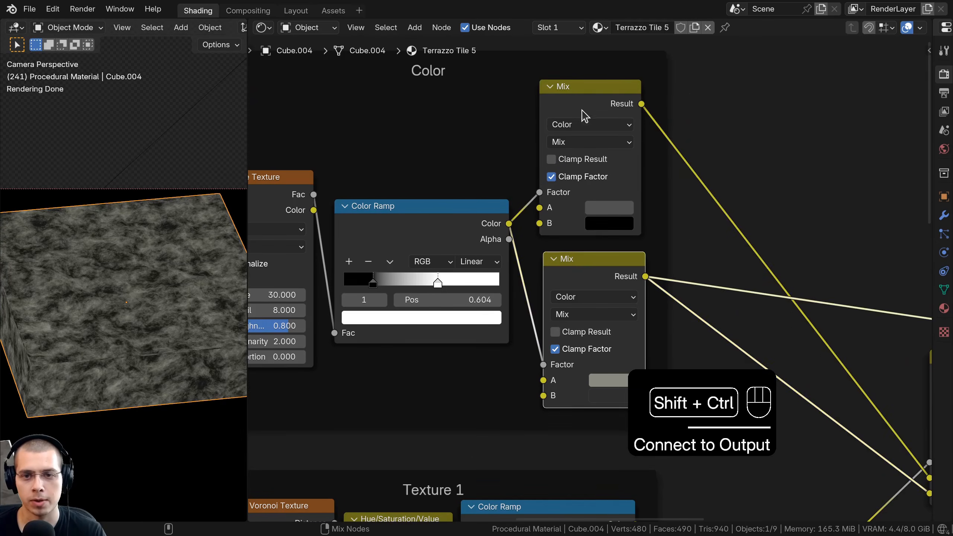
left_click(582, 110, "ctrl+shift")
left_click(619, 281, "ctrl+shift")
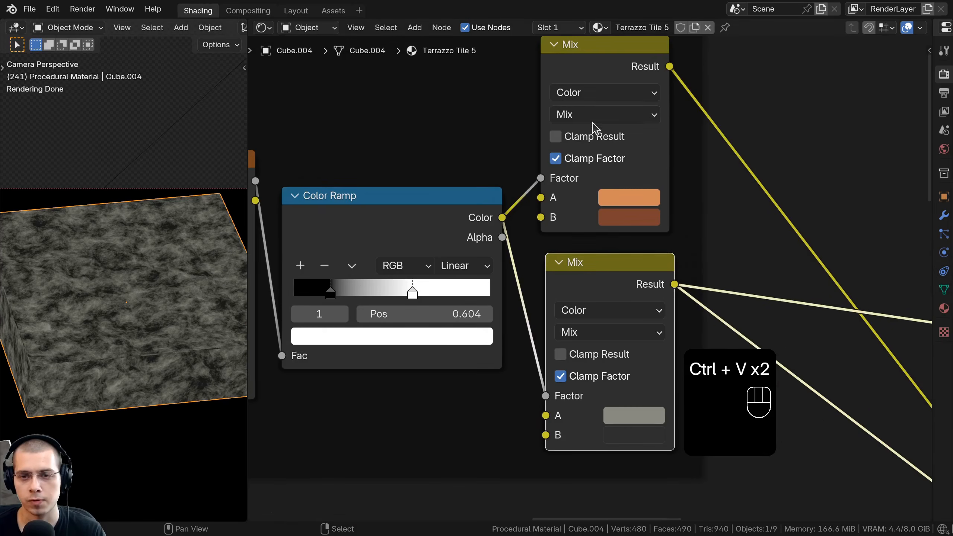
Examine the hex codes of the A and B colors in the Color frame's upper Mix node.
middle_click_drag(594, 68, 585, 104)
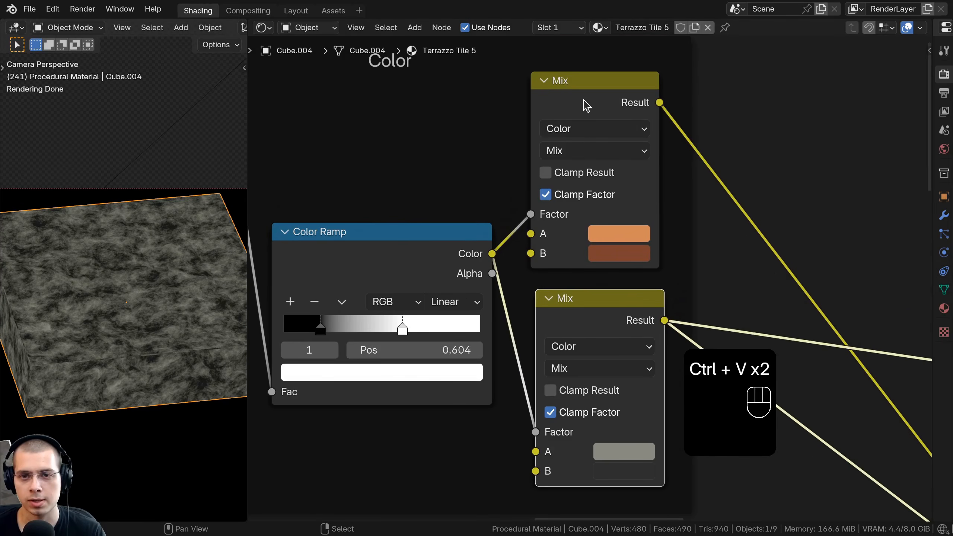
left_click(585, 105)
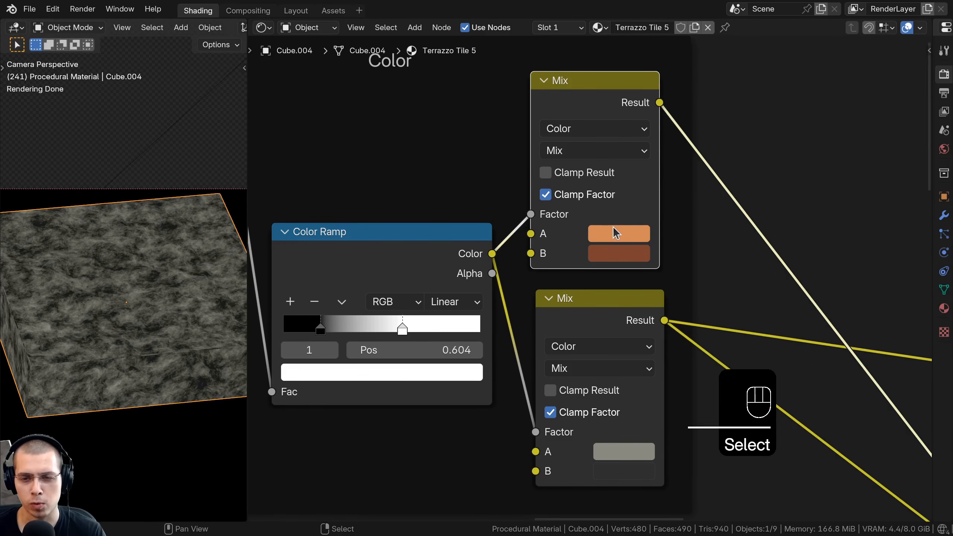
scroll(613, 240, "down", 3)
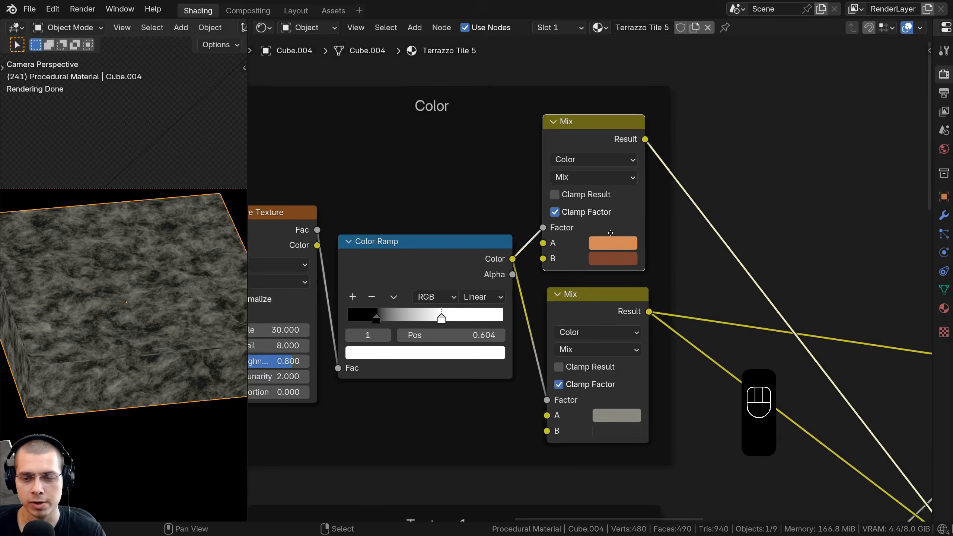
middle_click_drag(612, 240, 608, 197)
scroll(608, 197, "up", 3)
left_click(600, 174)
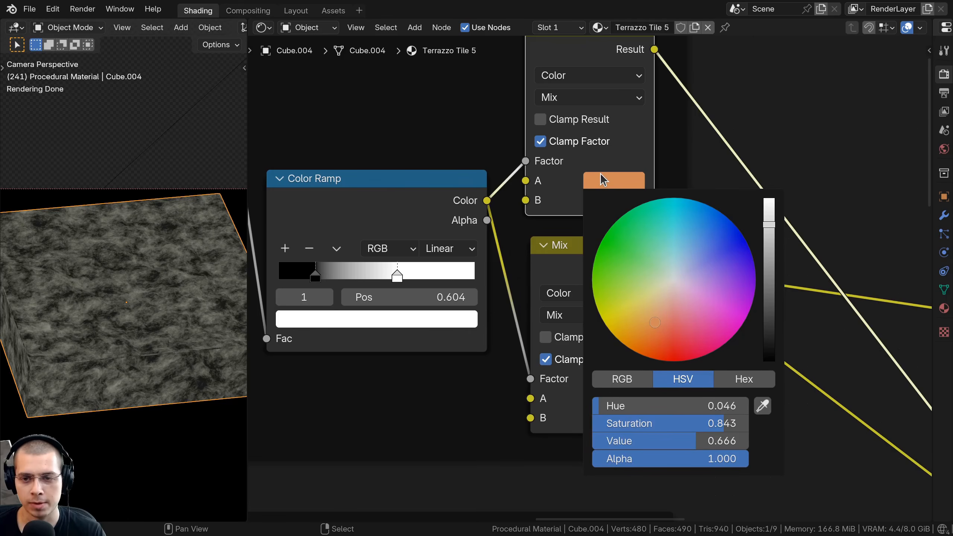
left_click(745, 379)
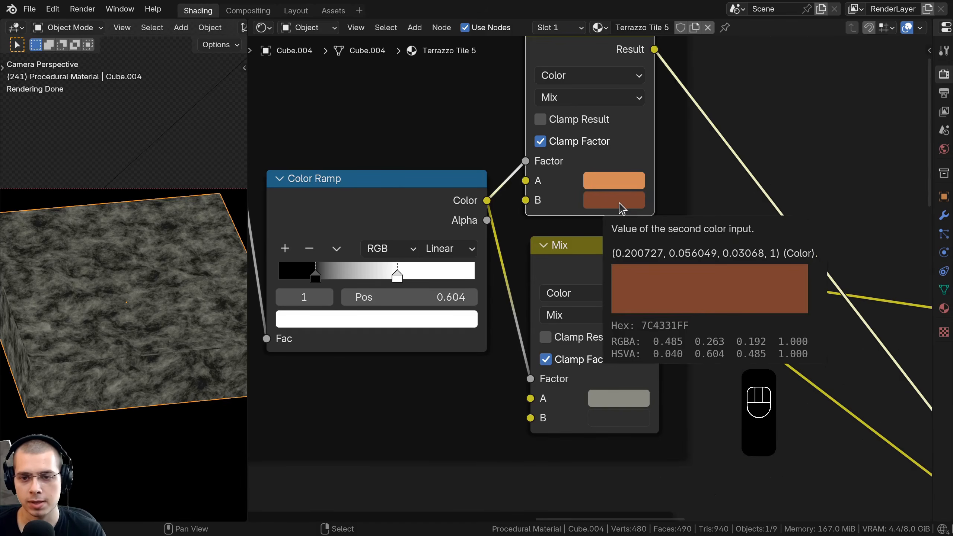
left_click(620, 209)
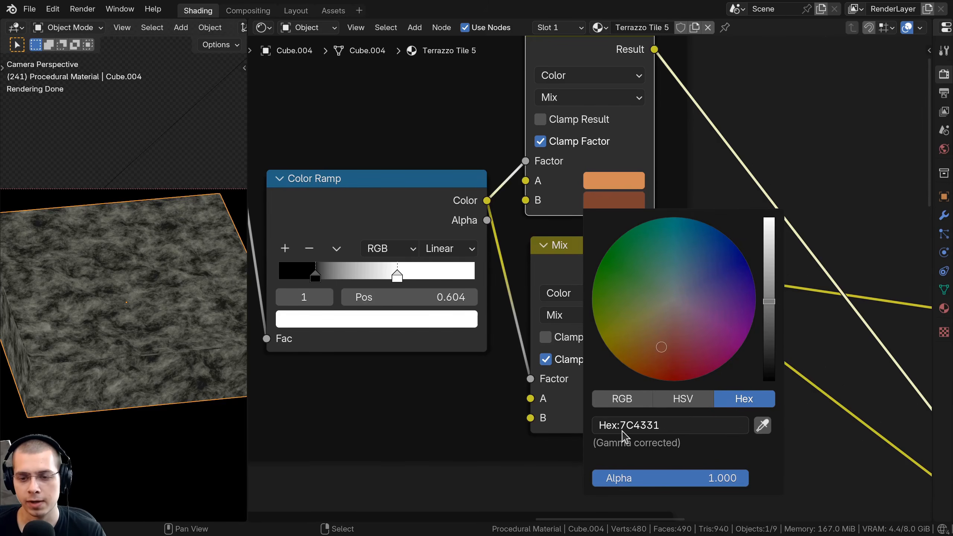
left_click(636, 428)
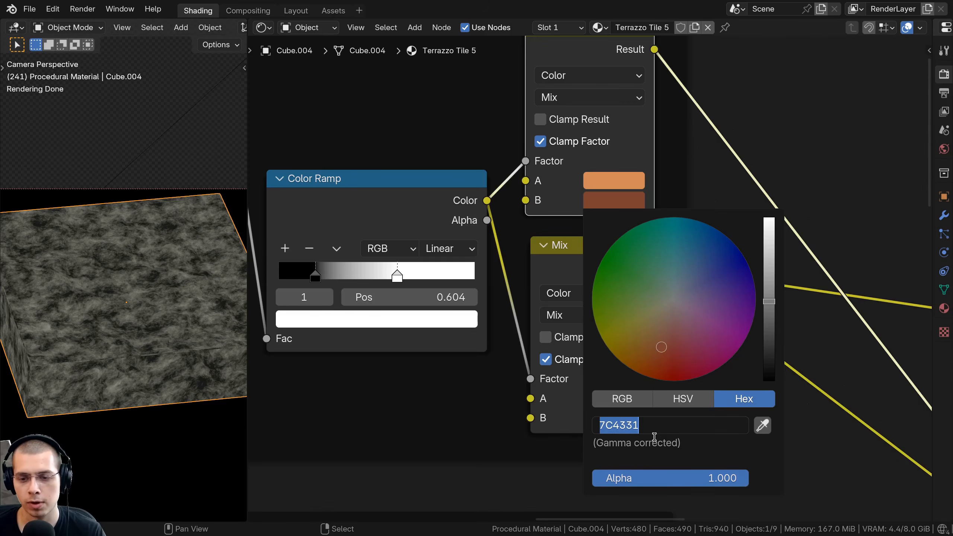
left_click(665, 443)
Give the Color frame's lower Mix node a dark gray A color and a black B color (hex 000000), and check them.
middle_click_drag(543, 345, 542, 340)
middle_click_drag(542, 341, 538, 330)
left_click_drag(604, 222, 605, 218)
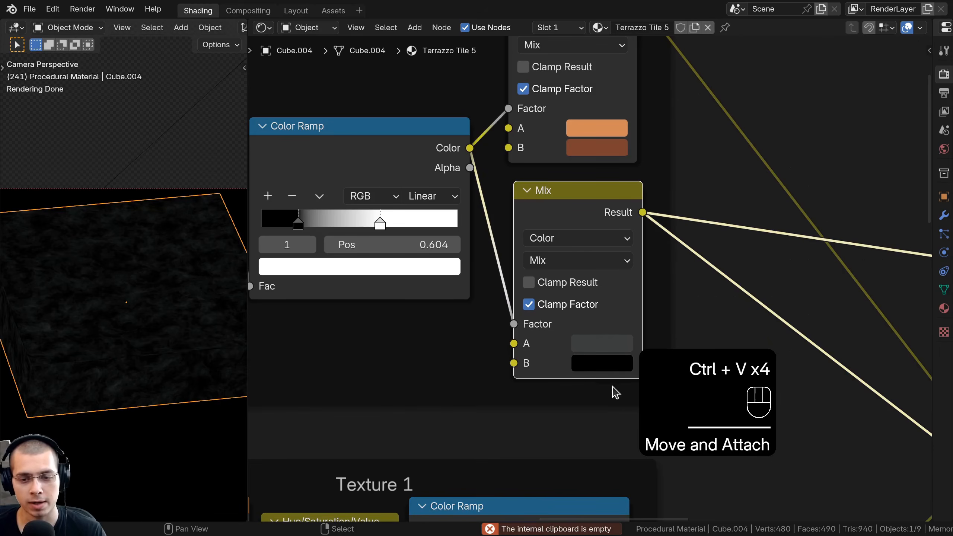
middle_click_drag(584, 349, 558, 221)
left_click(561, 224)
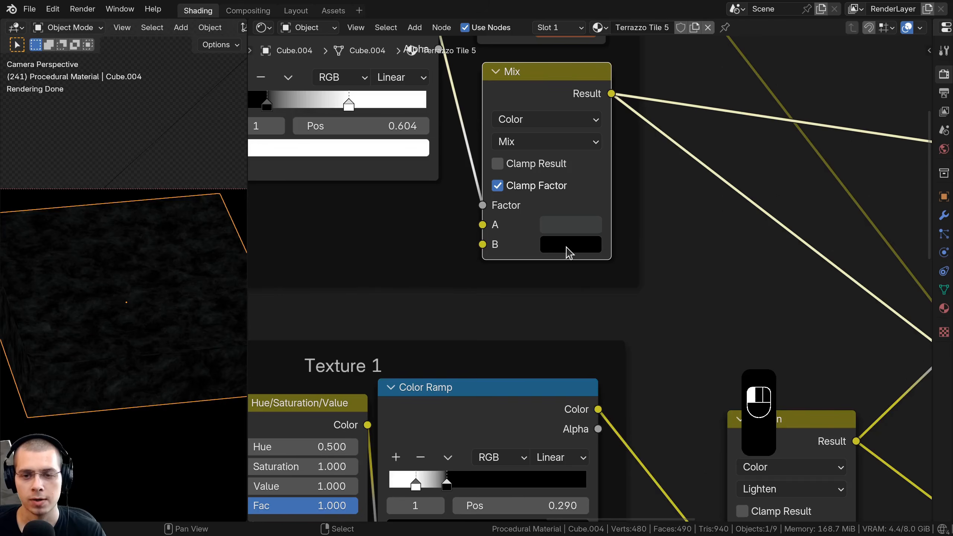
left_click(569, 252)
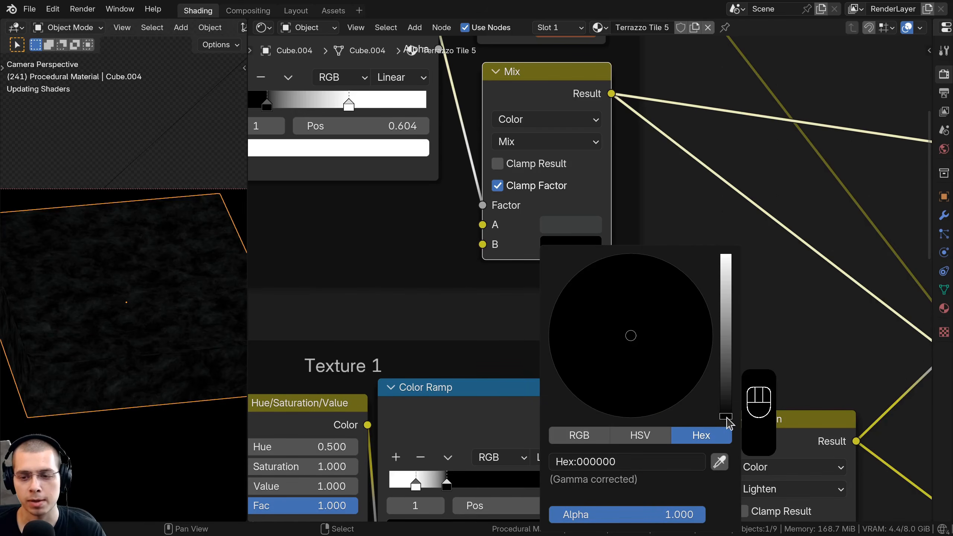
Preview the upper and lower color Mix nodes in turn, and the final Mix node that combines them, on the block.
scroll(519, 179, "down", 6)
middle_click_drag(536, 135, 528, 240)
left_click(535, 132, "ctrl+shift")
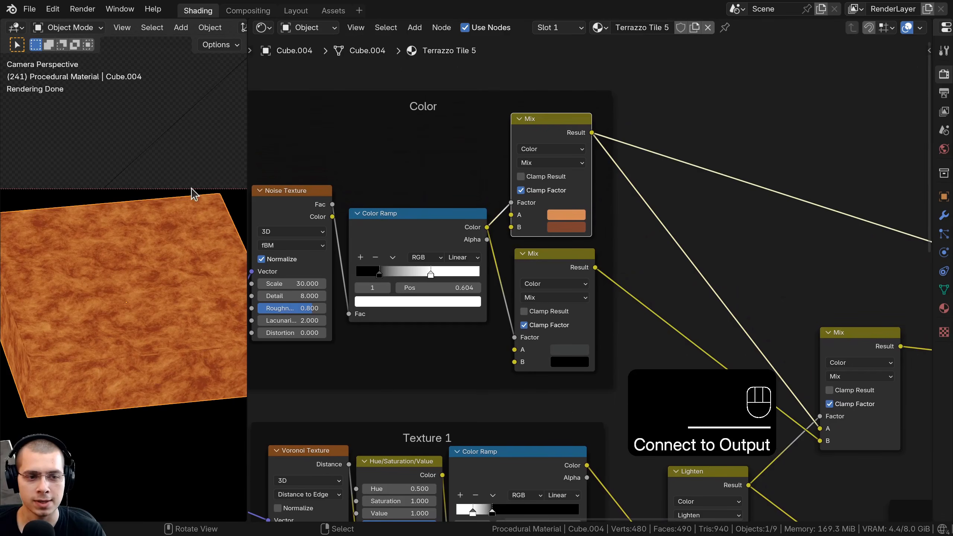
middle_click_drag(551, 287, 535, 264)
left_click(535, 234, "ctrl+shift")
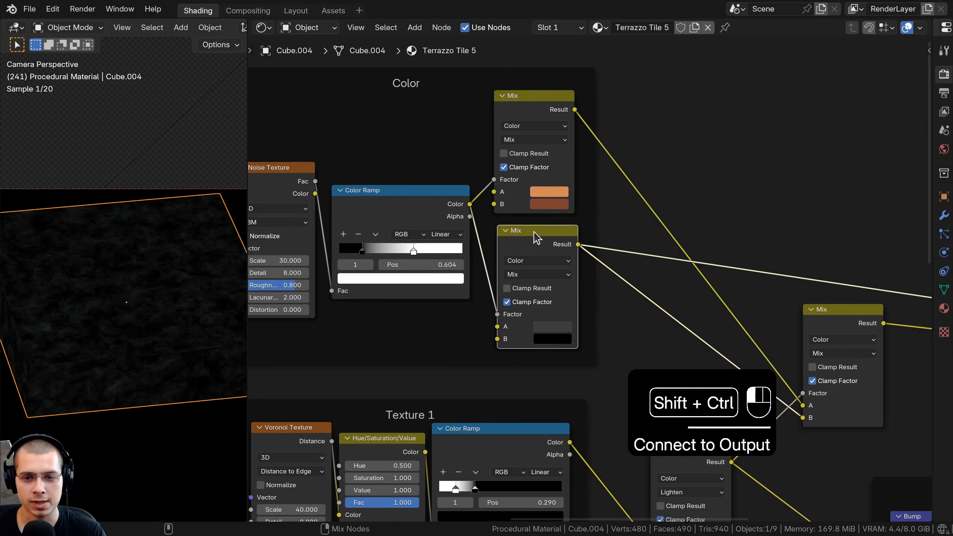
middle_click_drag(727, 272, 637, 257)
left_click(445, 91)
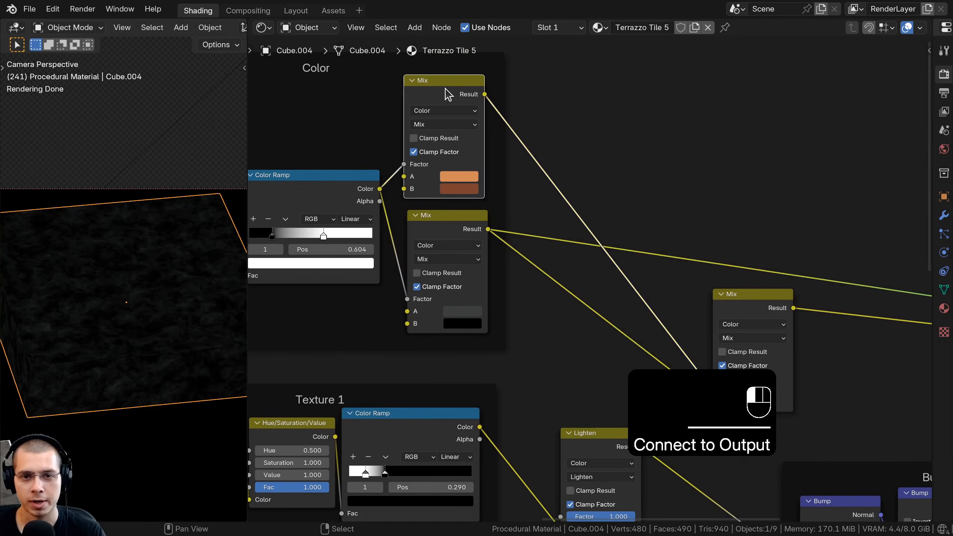
middle_click_drag(568, 289, 438, 255)
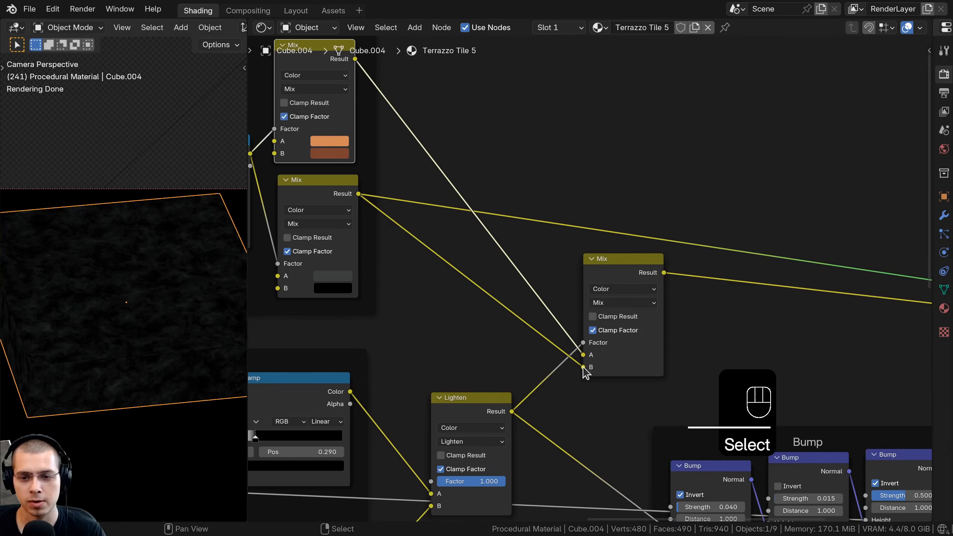
left_click(621, 265, "ctrl+shift")
scroll(146, 334, "up", 4)
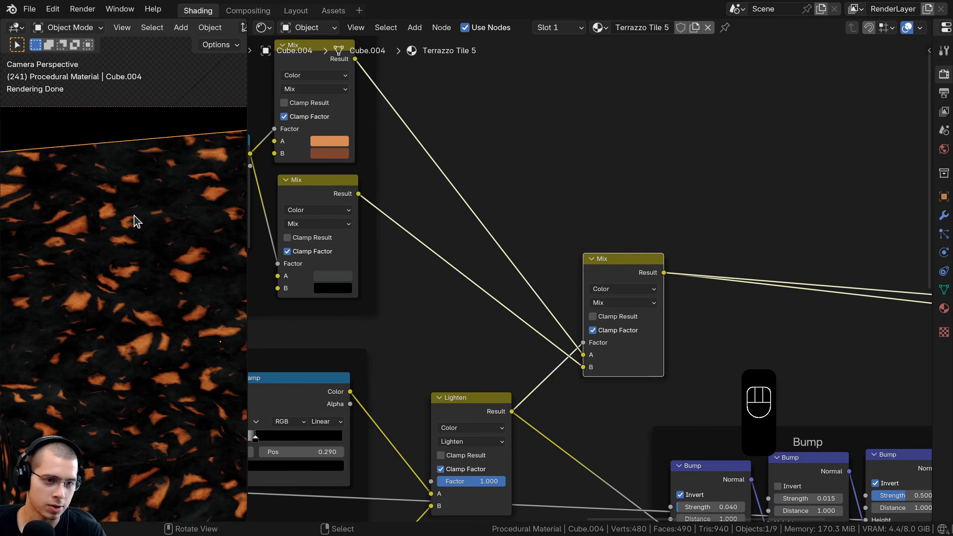
scroll(490, 257, "down", 3)
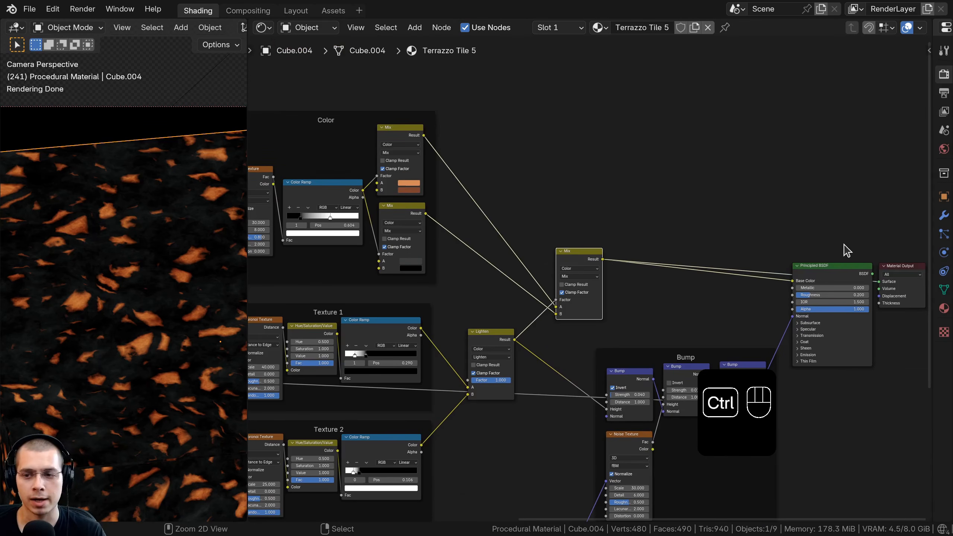
Connect the Principled BSDF to the material output again and view the shaded block and the node tree.
left_click(843, 268, "ctrl+shift")
scroll(132, 338, "down", 2)
middle_click_drag(132, 339, 124, 298, "shift")
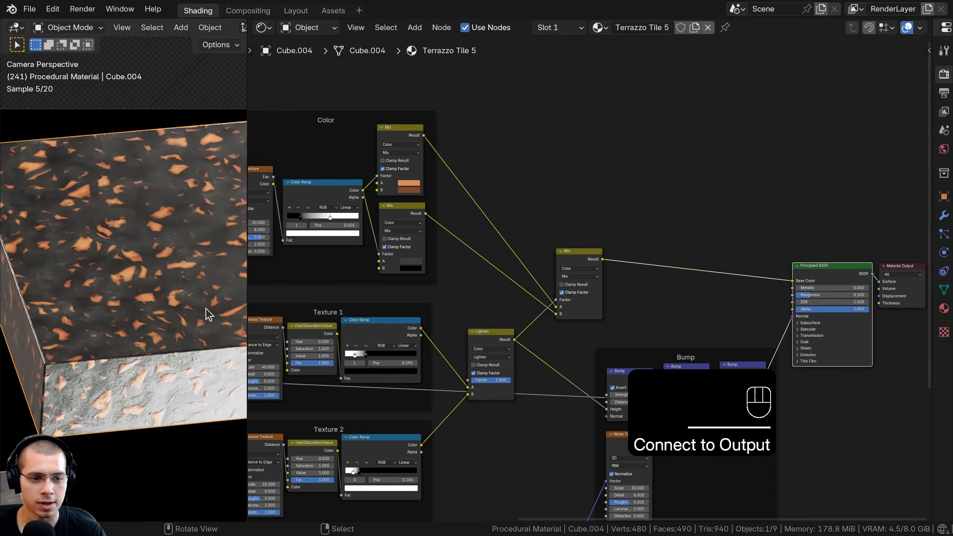
middle_click_drag(207, 313, 193, 338, "shift")
scroll(347, 296, "down", 1)
middle_click_drag(362, 288, 449, 285)
middle_click_drag(439, 269, 515, 263)
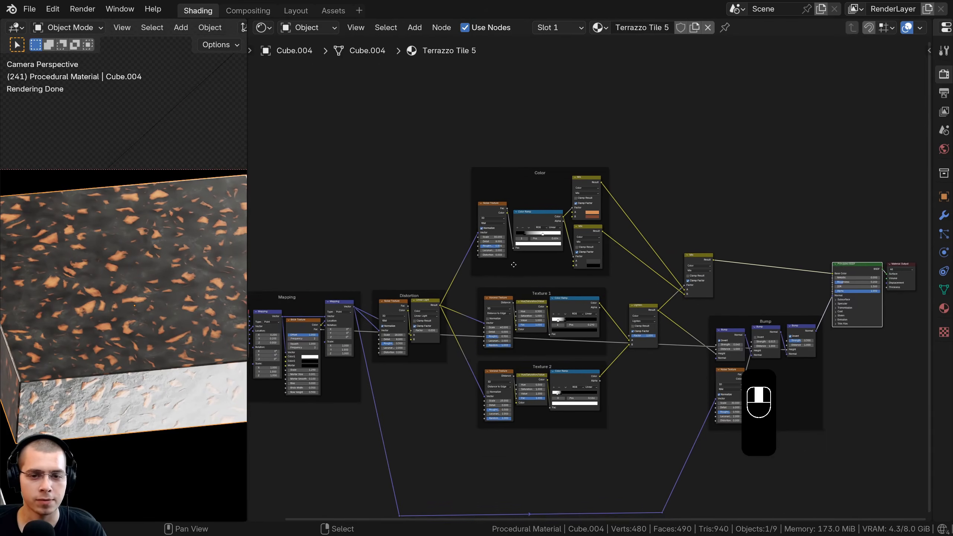
Compare the dark block with orange chips against the neighbouring terrazzo blocks in the rendered viewport.
left_click_drag(247, 256, 447, 255)
middle_click_drag(158, 304, 282, 270, "shift")
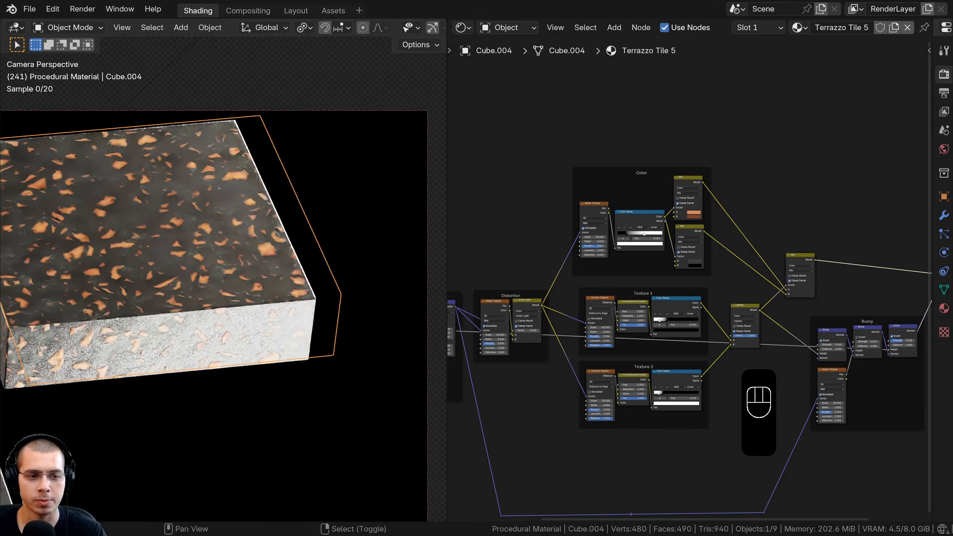
middle_click_drag(89, 285, 203, 263, "shift")
scroll(187, 270, "down", 2)
middle_click_drag(137, 420, 139, 332, "shift")
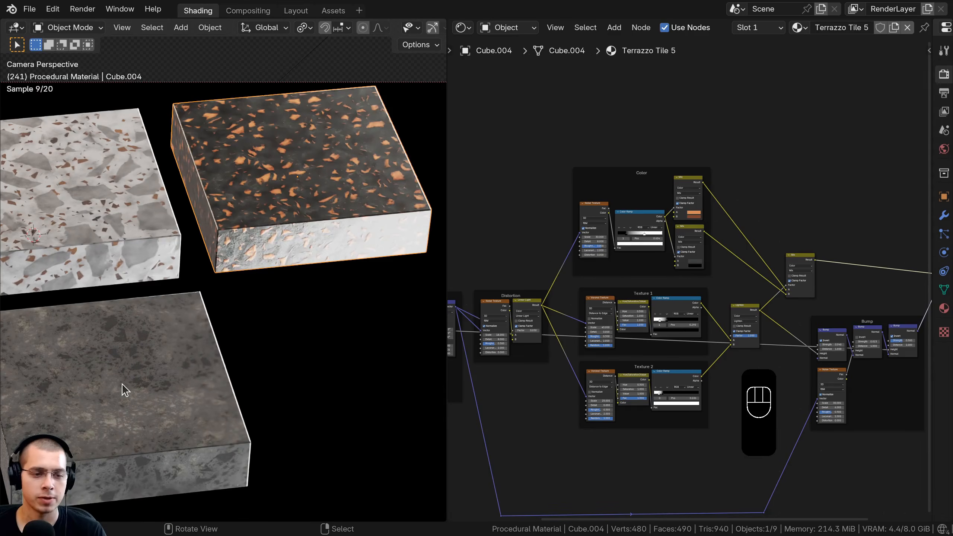
scroll(246, 319, "up", 4)
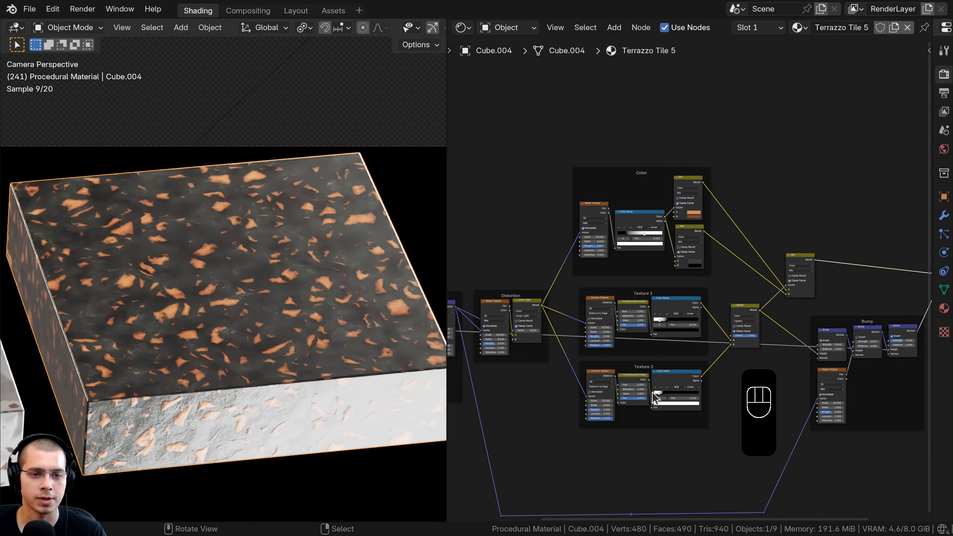
Move the reroute points of the long link between the Mapping and Bump frames up, just below the Texture 2 frame.
scroll(688, 386, "down", 3)
key("a")
key("a")
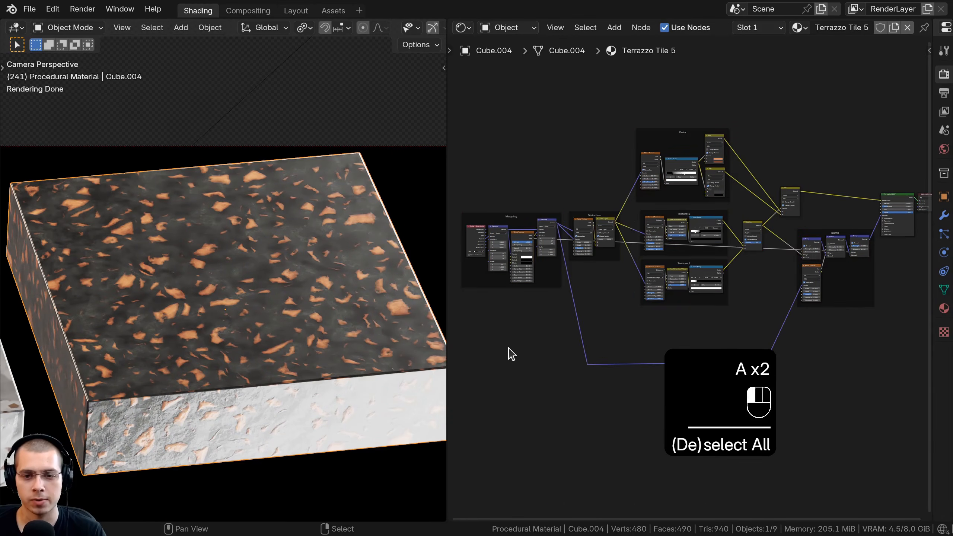
left_click(529, 349)
left_click_drag(530, 331, 803, 384)
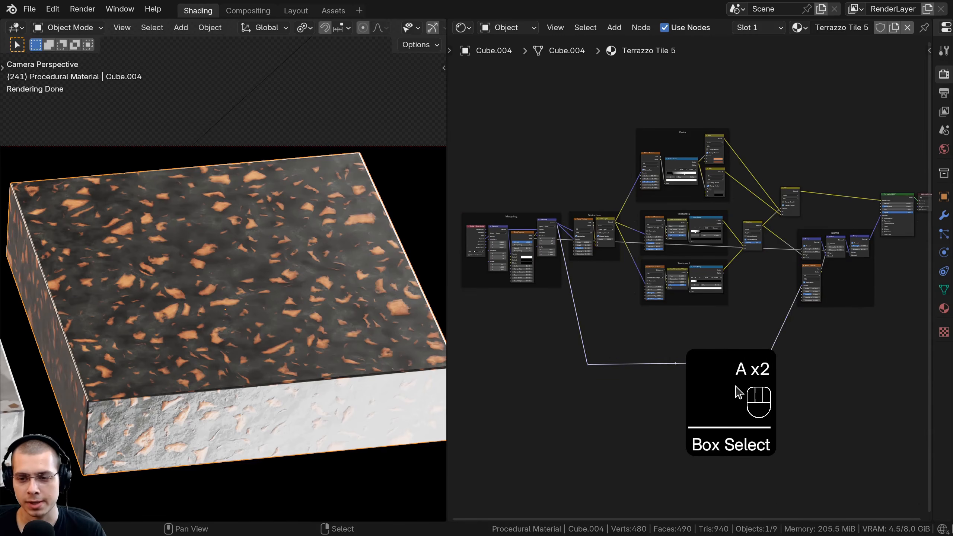
key("g")
left_click(718, 321)
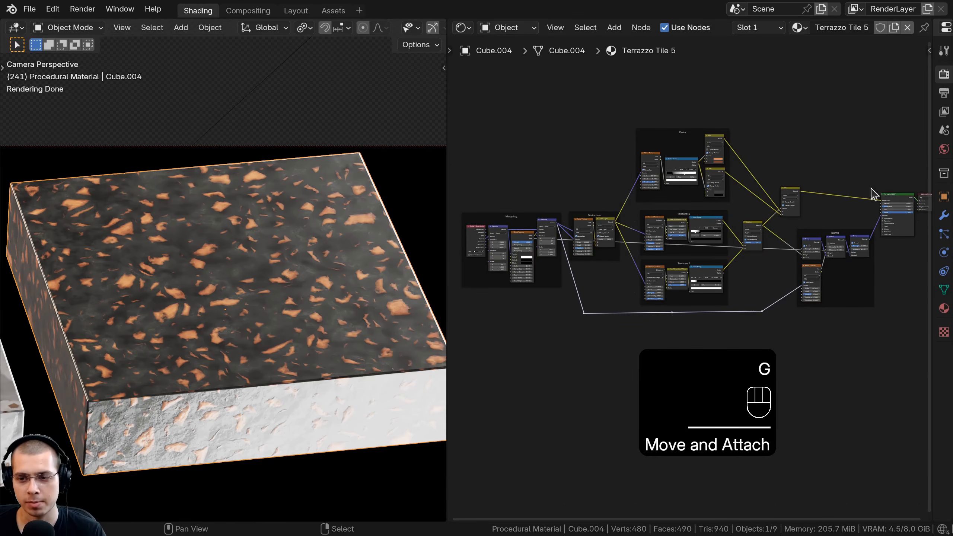
Combine all nodes except the Material Output into one node group, look it over and leave the group.
middle_click_drag(655, 147, 656, 152)
key("a")
scroll(552, 140, "down", 4)
left_click_drag(498, 118, 817, 331)
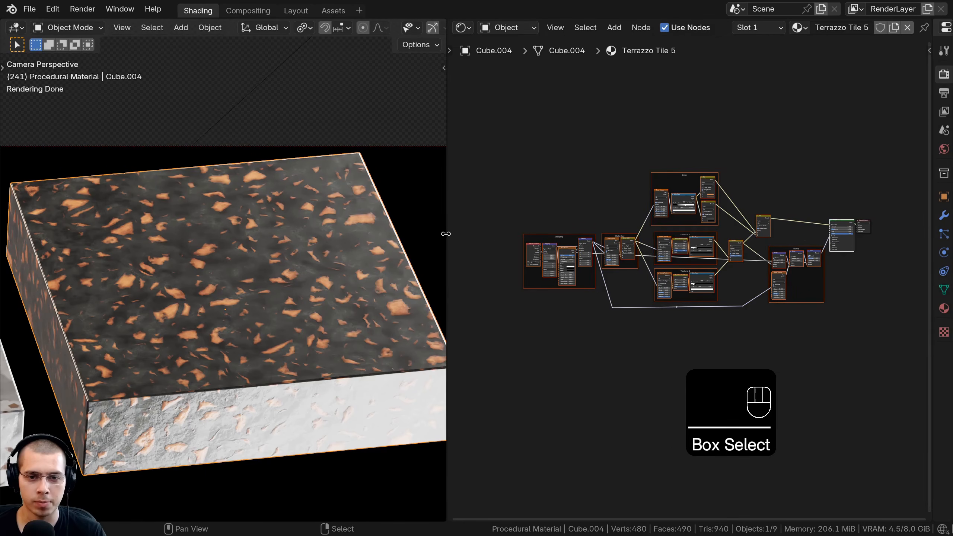
left_click_drag(447, 236, 241, 236)
key("ctrl+g")
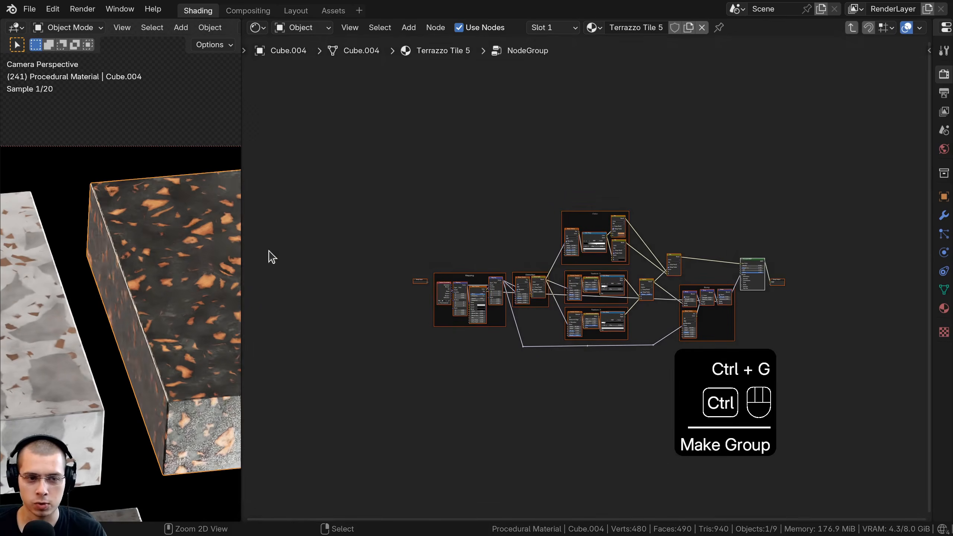
middle_click_drag(102, 258, 1, 262, "shift")
middle_click_drag(487, 261, 456, 236)
scroll(456, 237, "up", 4)
scroll(493, 235, "up", 2)
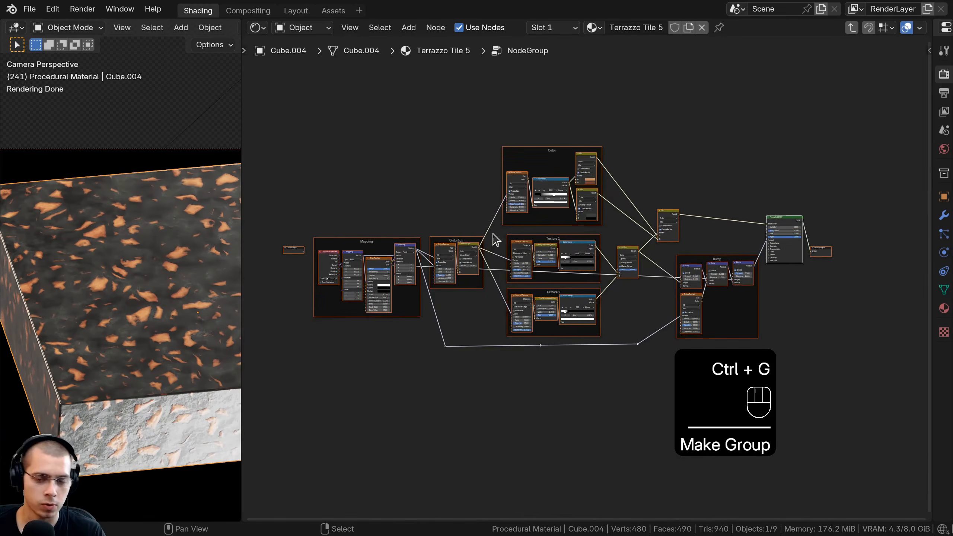
key("Tab")
Place the new group node directly beside the Material Output node and widen it.
scroll(485, 245, "up", 10)
middle_click_drag(356, 271, 140, 345)
key("g")
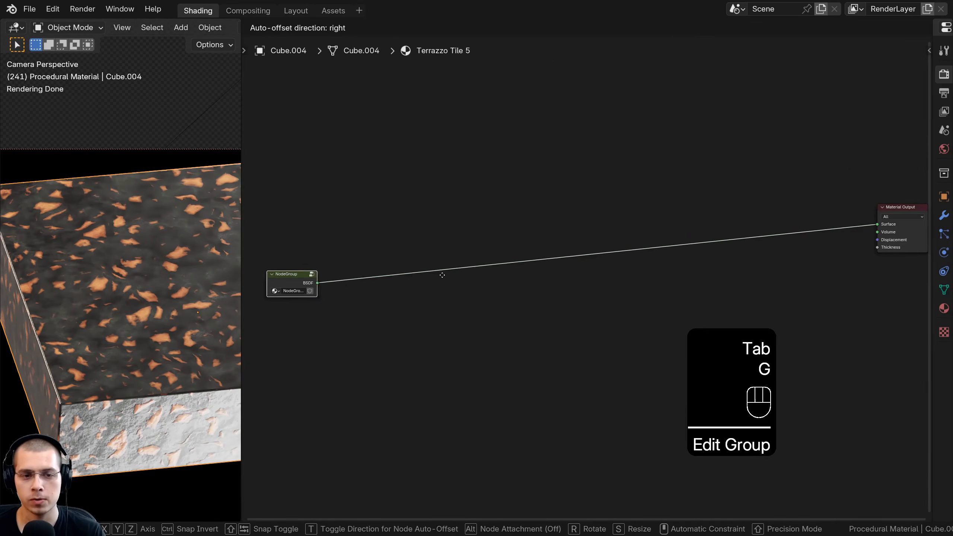
left_click(646, 275)
middle_click_drag(647, 274, 495, 326)
scroll(640, 278, "up", 6)
key("a")
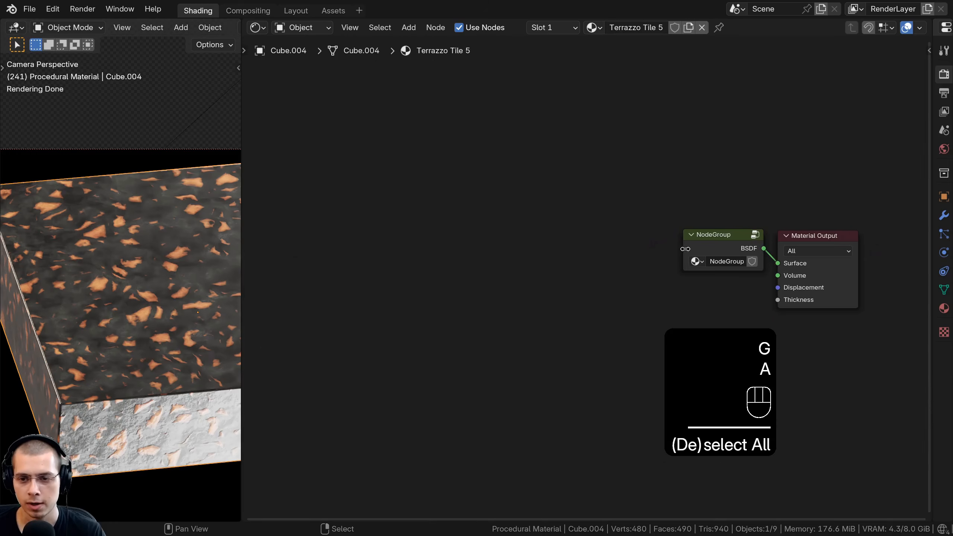
left_click_drag(685, 248, 596, 248)
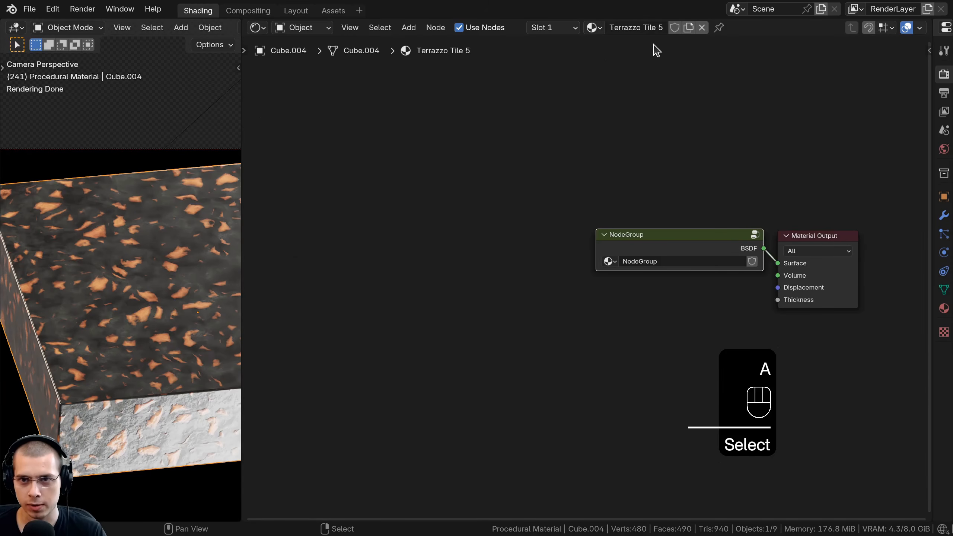
Rename the node group as Terrazzo Tile 5.
double_click(634, 261)
type("[0.046890, 0.050874, 0.049229, 1.000000]")
key("Return")
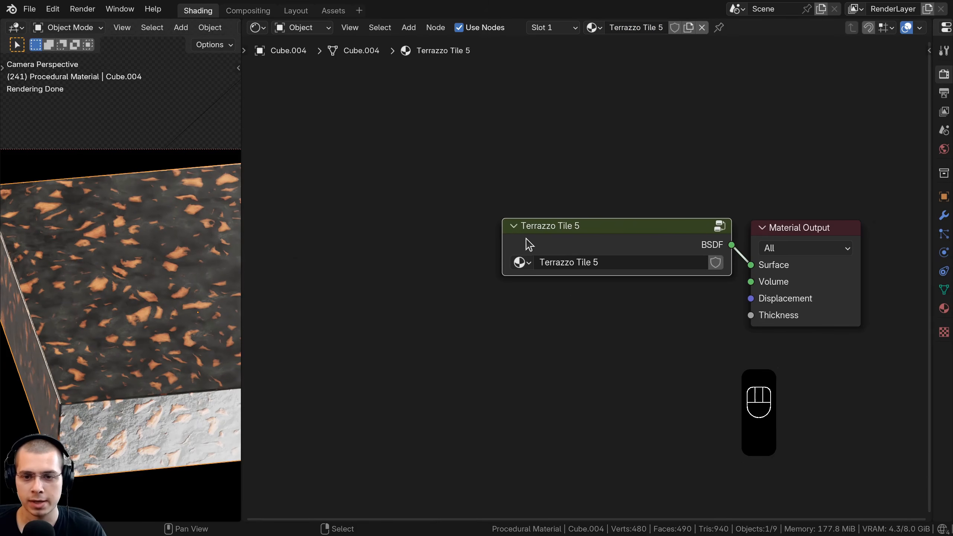
left_click_drag(504, 242, 521, 243)
left_click_drag(597, 239, 613, 240)
key("a")
left_click(595, 244)
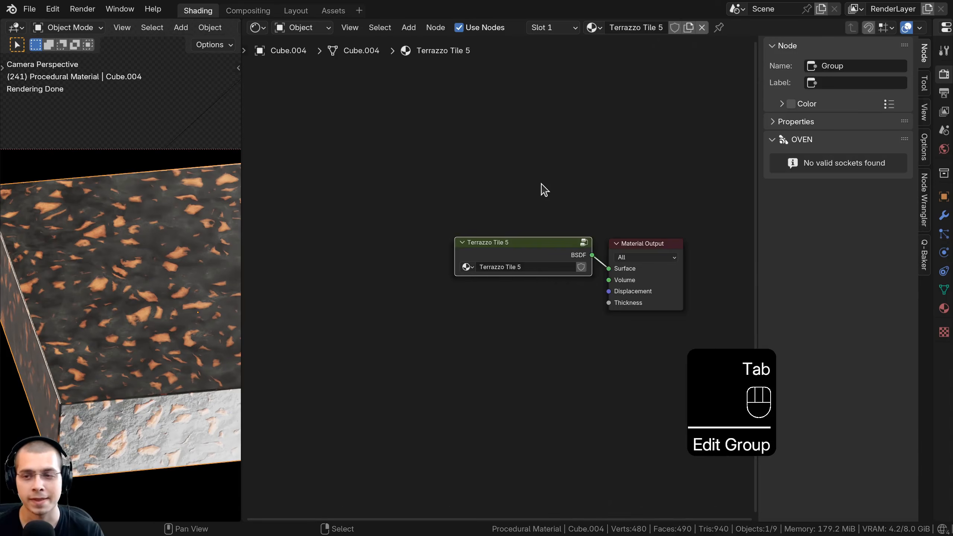
Open the Terrazzo Tile 5 group for editing and rename its BSDF output socket as Shader.
key("Tab")
middle_click_drag(543, 190, 531, 209)
scroll(532, 209, "up", 1)
key("n")
key("n")
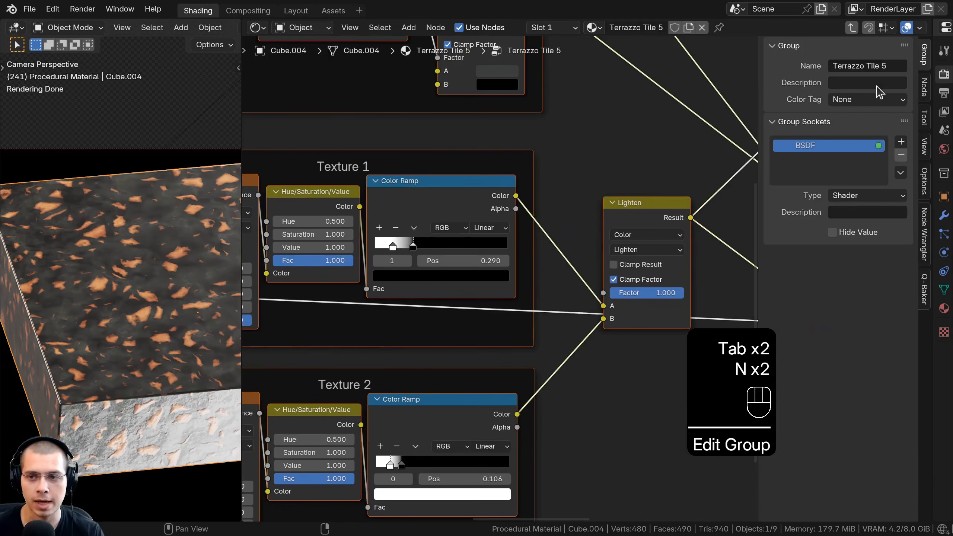
double_click(805, 145)
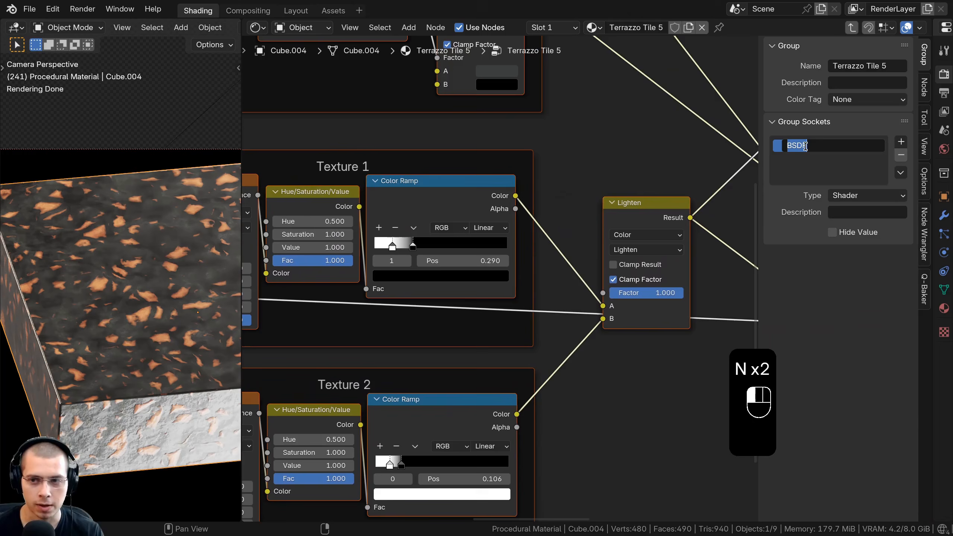
type("Shader")
key("Return")
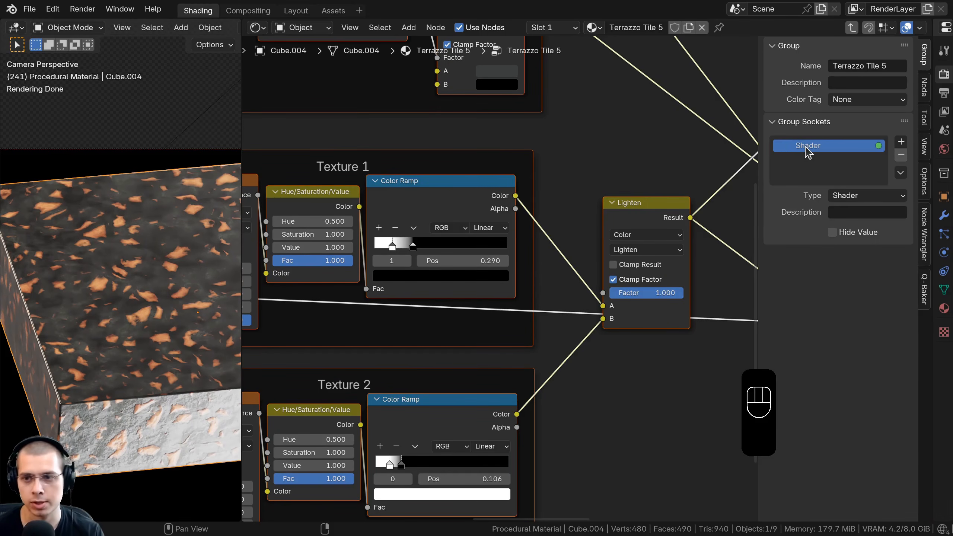
Move the Group Input node down next to the Texture Coordinate node at the Mapping frame.
scroll(499, 281, "down", 12)
middle_click_drag(285, 261, 477, 270)
scroll(477, 270, "up", 3)
middle_click_drag(360, 288, 577, 237)
scroll(577, 237, "up", 2)
scroll(391, 261, "up", 5)
left_click(314, 175)
middle_click_drag(321, 222, 342, 241)
key("g")
left_click(347, 306)
middle_click_drag(469, 301, 450, 295)
scroll(491, 323, "up", 3)
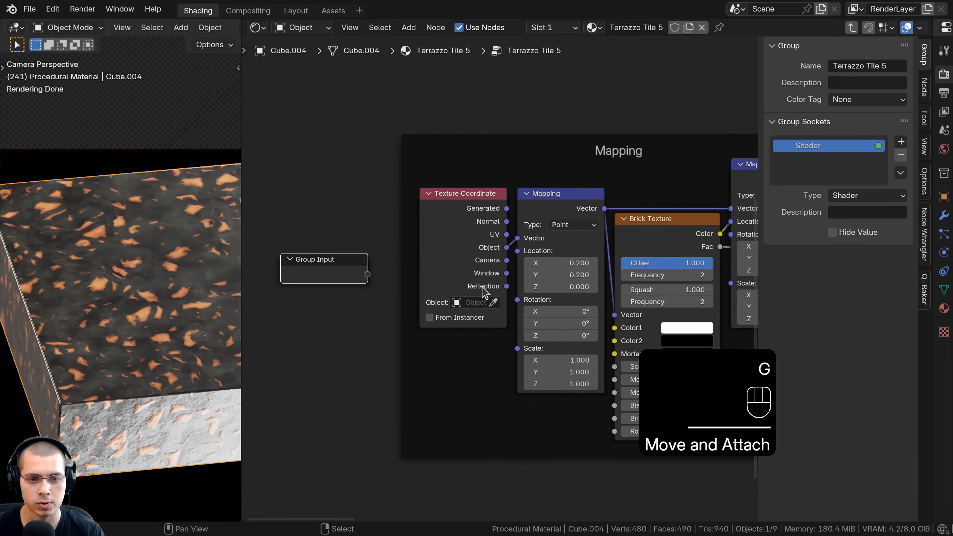
Expose the first Mapping node's Scale as a Group Input socket and shift the Group Input node further from the frame.
middle_click_drag(532, 373, 528, 350)
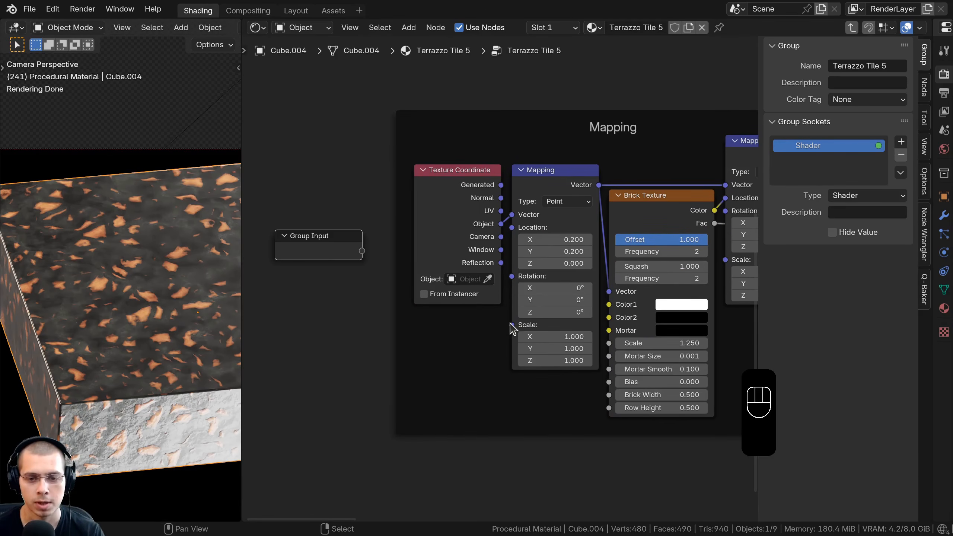
left_click_drag(512, 325, 412, 286)
left_click_drag(357, 254, 360, 251)
left_click_drag(337, 240, 308, 239)
Change the Scale group socket's type to Float and set its default to 1.000.
left_click(819, 160)
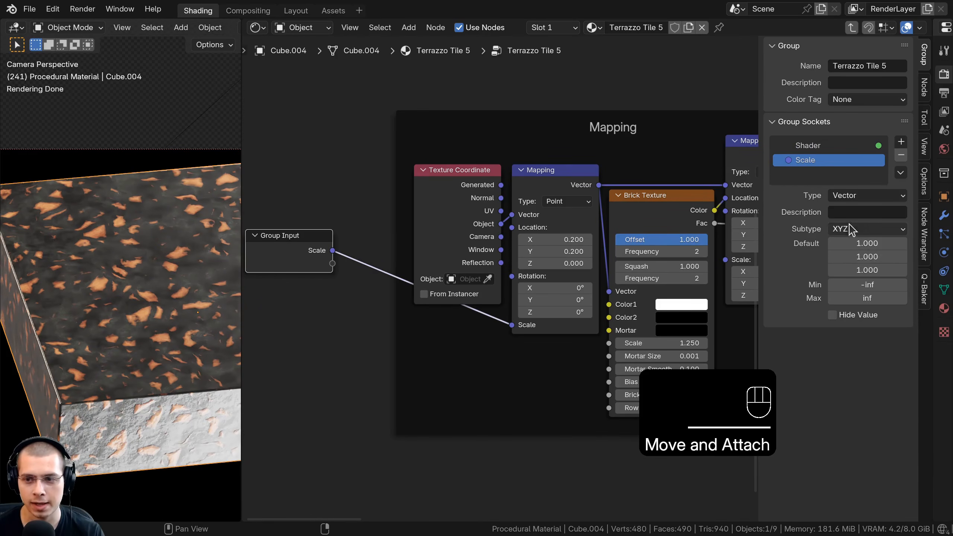
left_click(855, 205)
left_click(861, 274)
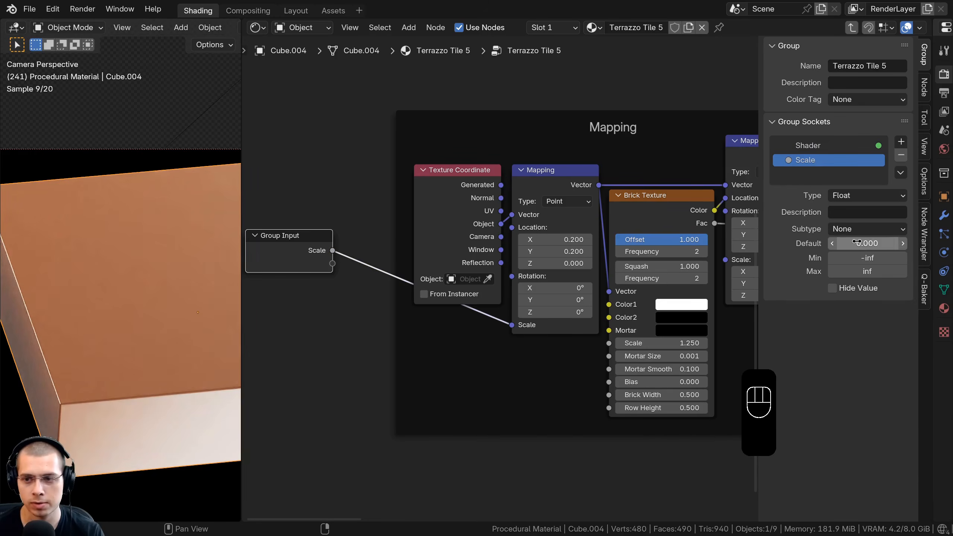
type("1")
key("Return")
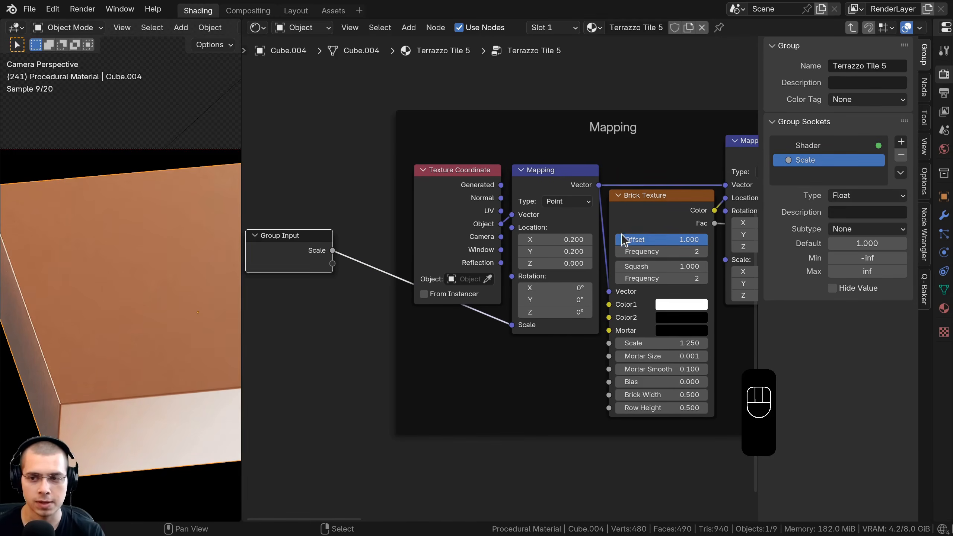
Leave the group and set the Terrazzo Tile 5 group node's Scale to 1.000.
key("Tab")
left_click(513, 279)
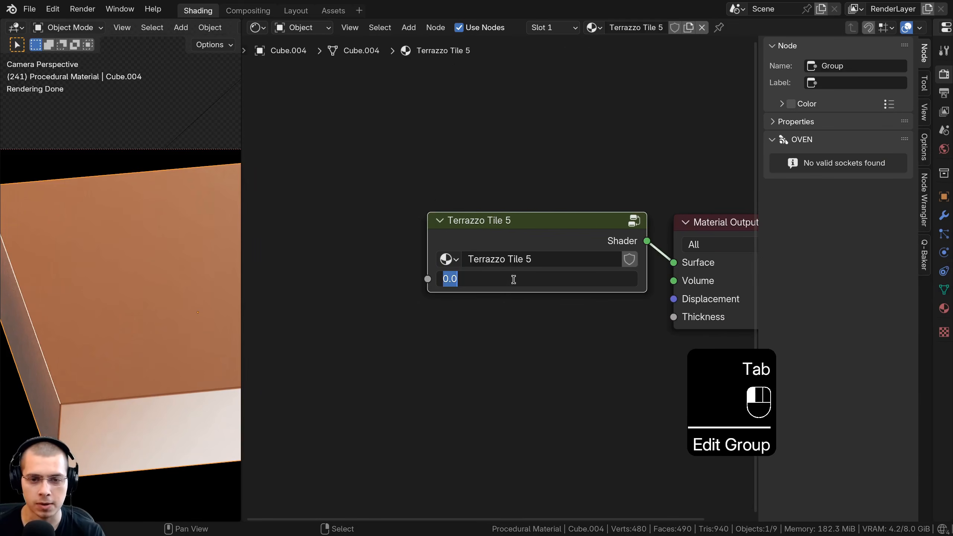
key("Return")
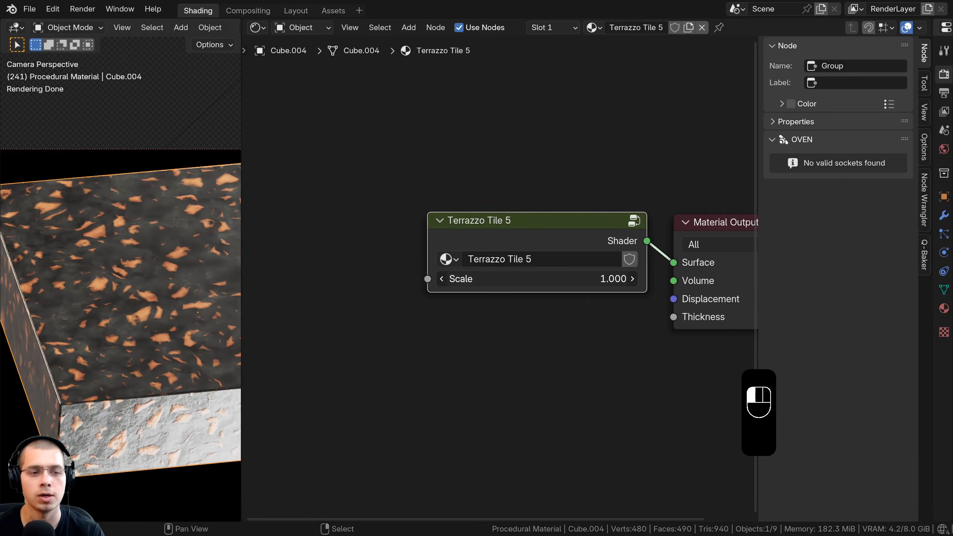
left_click_drag(513, 279, 533, 279)
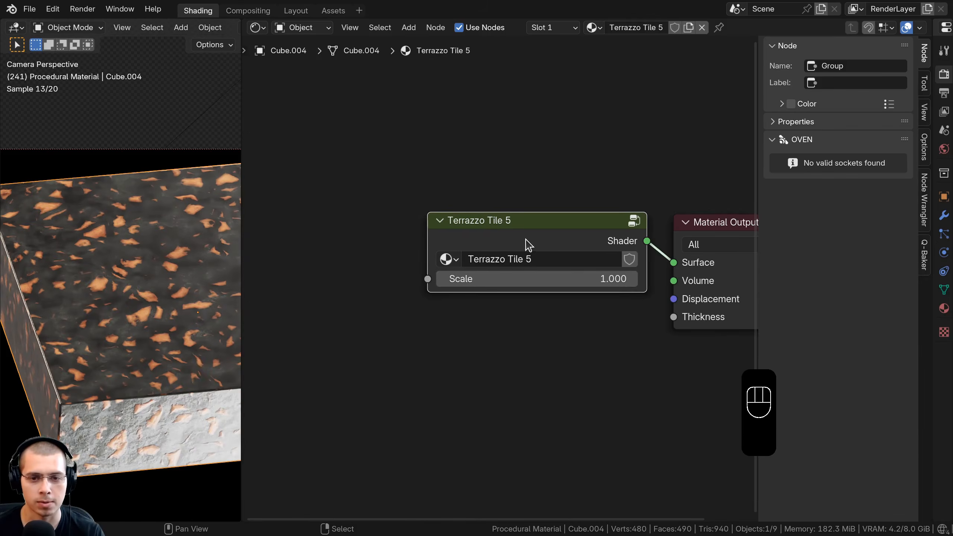
left_click_drag(525, 242, 538, 242)
Inside the group, expose the Brick Texture's Scale on the Group Input and rename that socket as Tiles Scale.
key("Tab")
scroll(536, 237, "down", 3)
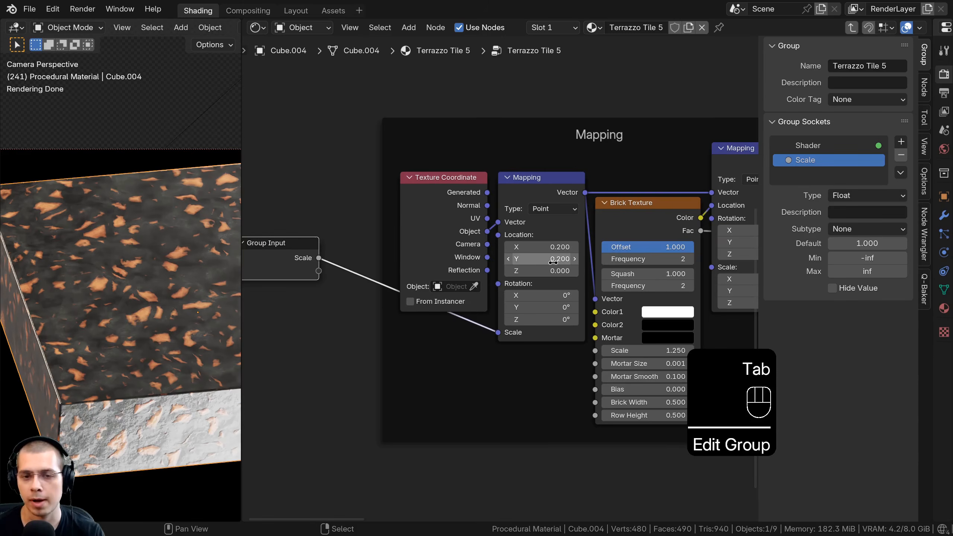
scroll(521, 233, "up", 2)
left_click_drag(617, 337, 332, 284)
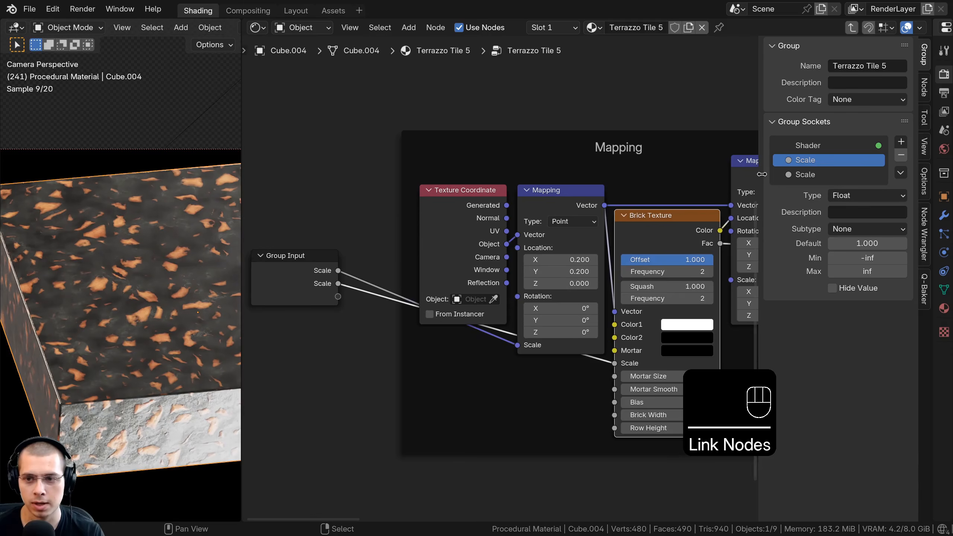
double_click(795, 174)
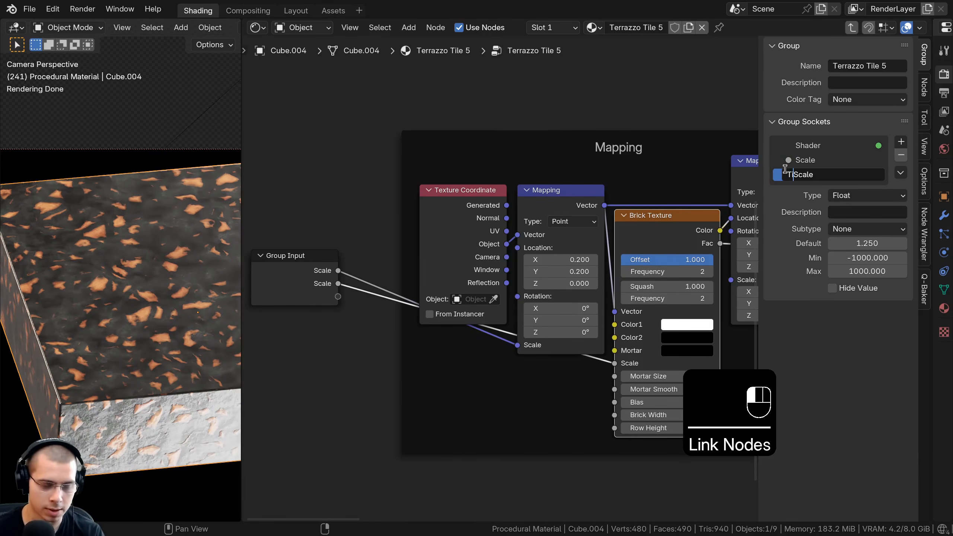
type("Tiles")
key("Return")
Move the Group Input node to just above the Color frame.
scroll(425, 273, "down", 3)
left_click(372, 277)
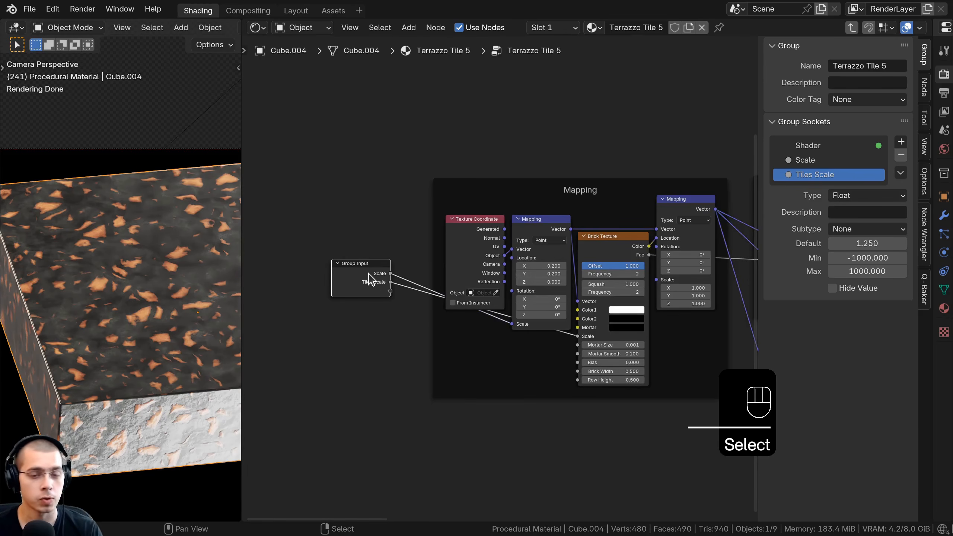
scroll(398, 305, "down", 2)
middle_click_drag(398, 306, 340, 371)
key("g")
left_click(661, 203)
middle_click_drag(562, 247, 268, 412)
key("g")
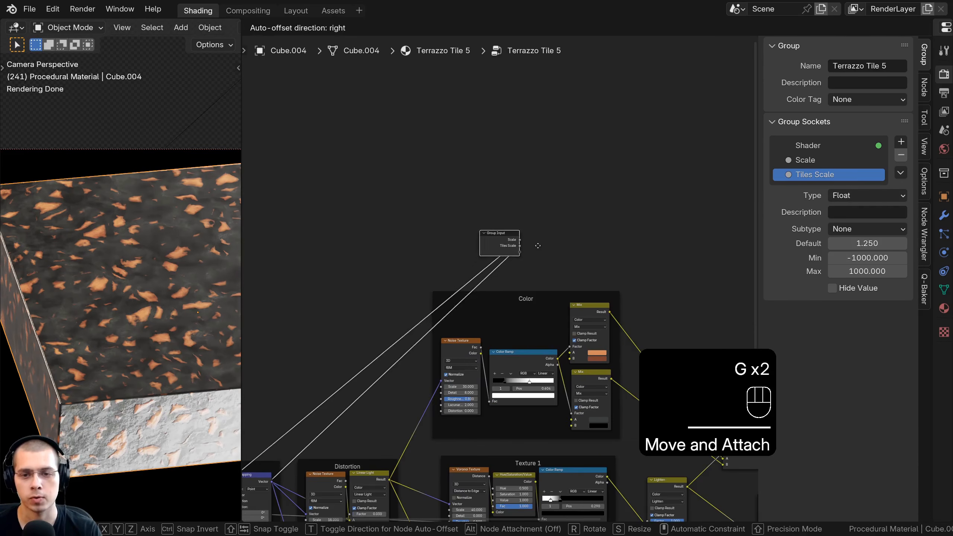
left_click(579, 263)
scroll(517, 350, "up", 4)
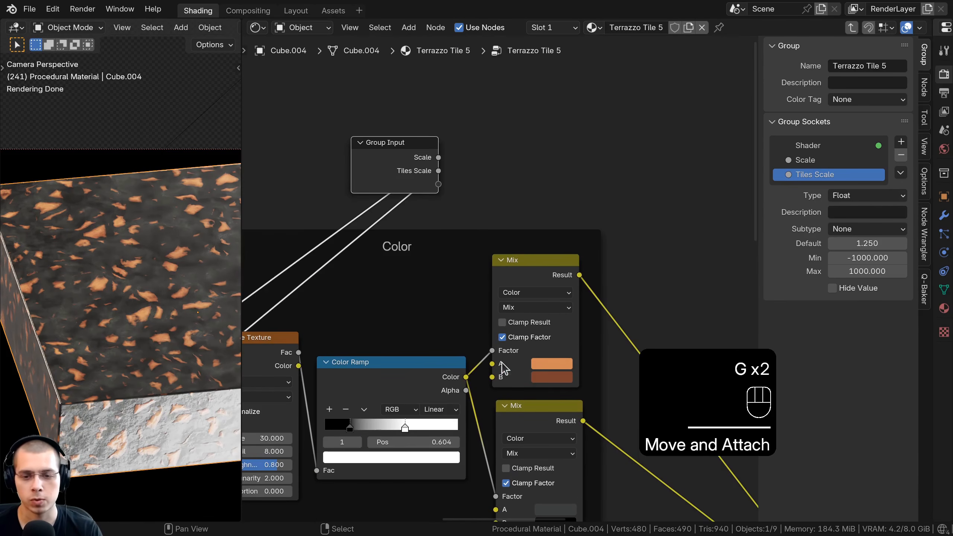
Expose the A and B colors of the Color frame's upper Mix node as Group Input sockets.
left_click_drag(492, 363, 457, 257)
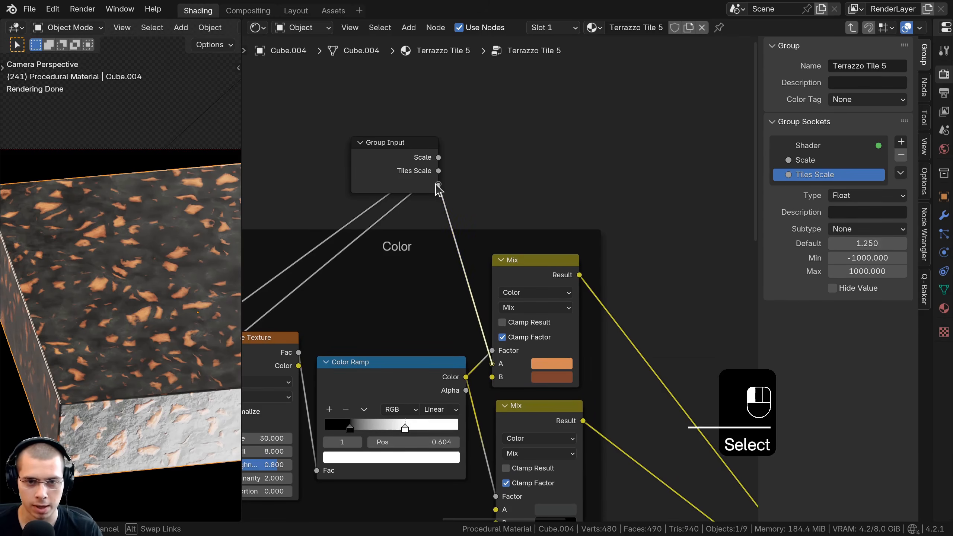
left_click_drag(438, 185, 438, 185)
left_click_drag(492, 377, 425, 193)
Rename the new A and B group sockets as Chunks Color 1 and Chunks Color 2.
left_click(814, 191)
double_click(813, 193)
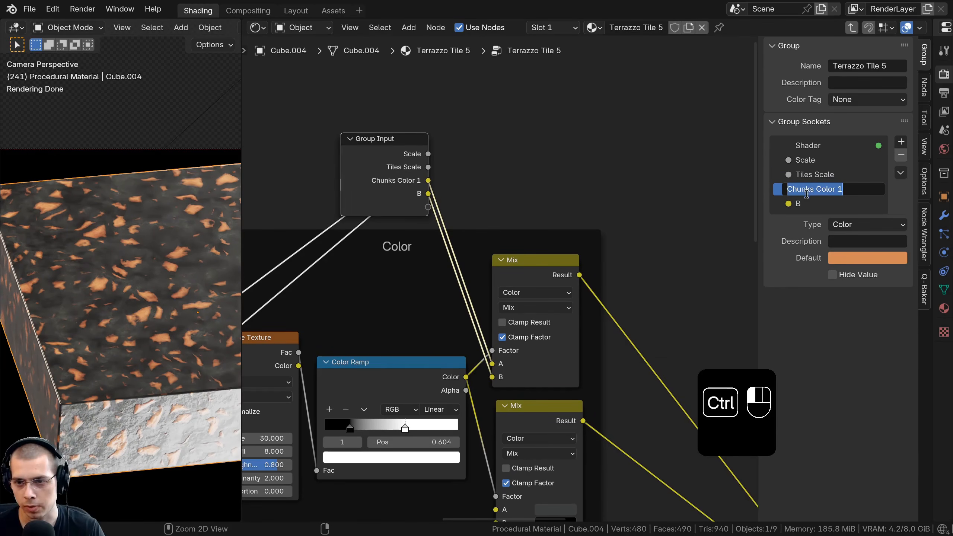
key("ctrl+c")
double_click(808, 203)
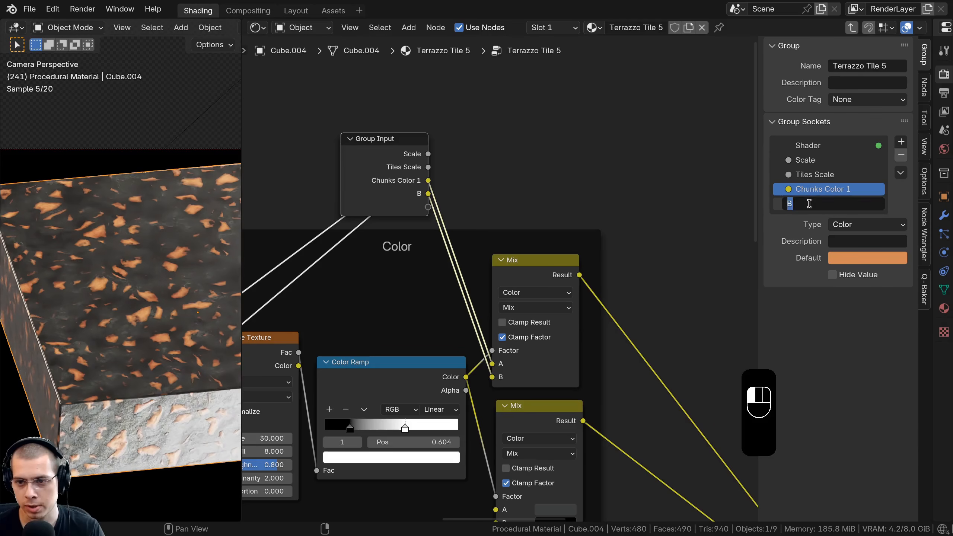
key("ctrl+v")
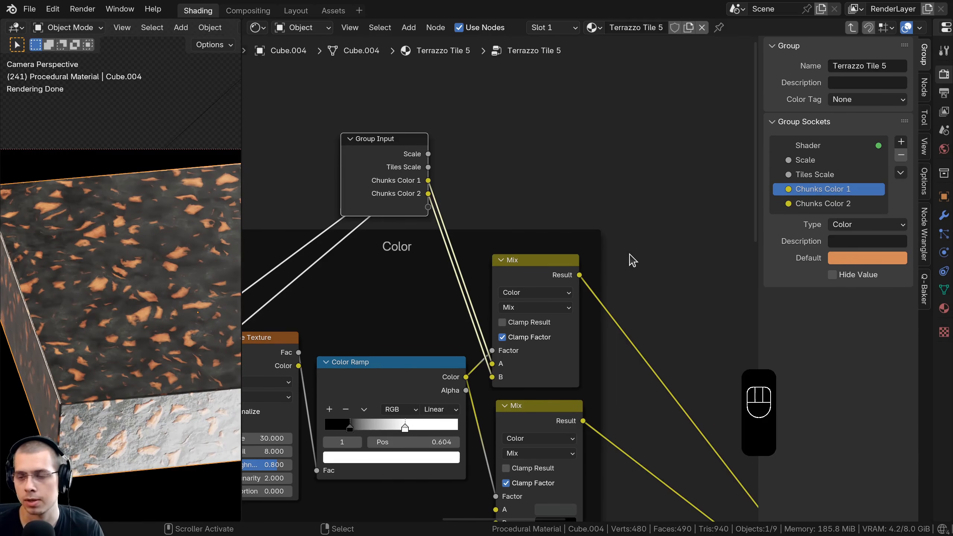
Expose the Scale of the Color frame's Noise Texture on the Group Input and rename that socket as Color Scale.
scroll(632, 259, "down", 3)
key("g")
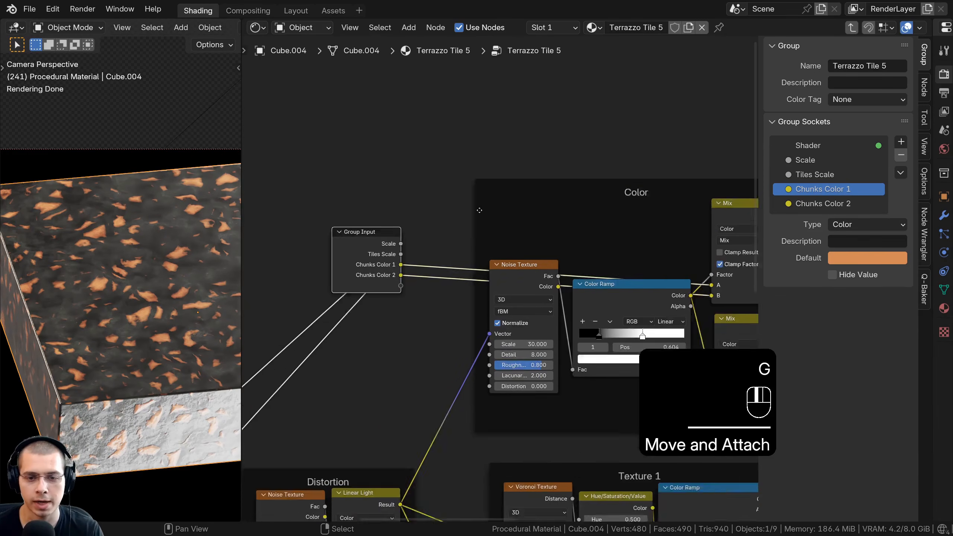
scroll(479, 210, "up", 2)
left_click_drag(601, 304, 433, 224)
right_click(601, 304)
double_click(807, 218)
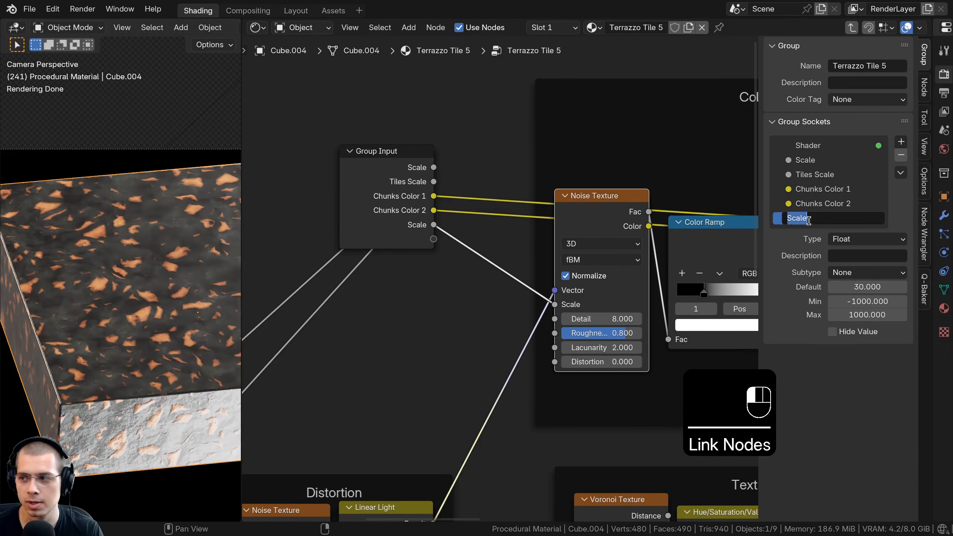
type("Col")
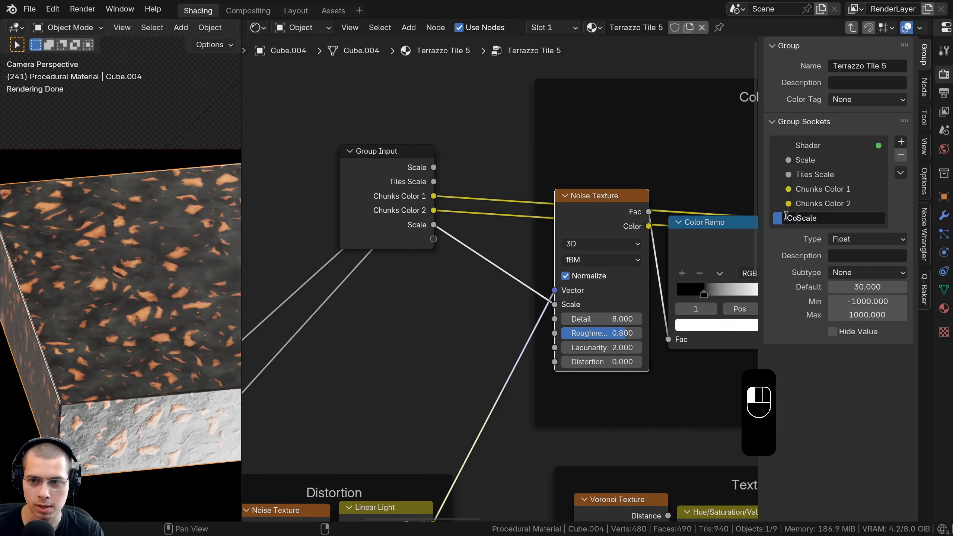
type("or")
key("Return")
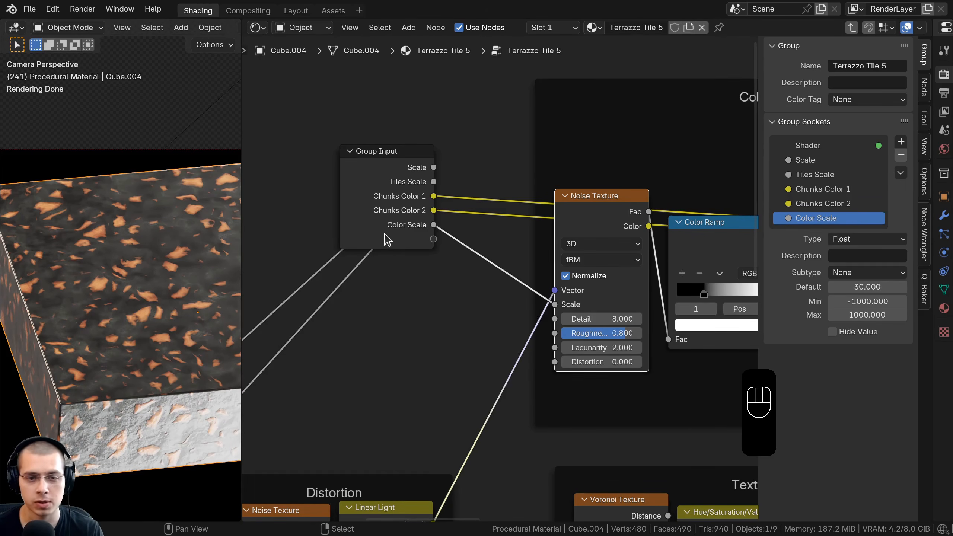
Place the Group Input node just above the Color frame and expose the lower Mix node's A and B colors as group sockets.
scroll(387, 239, "down", 4)
key("g")
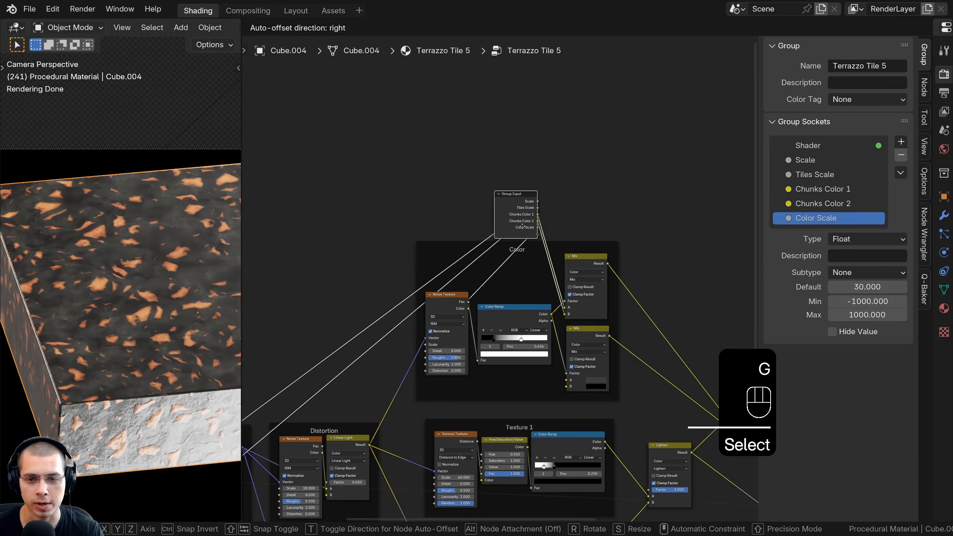
left_click(522, 226)
scroll(574, 375, "up", 3)
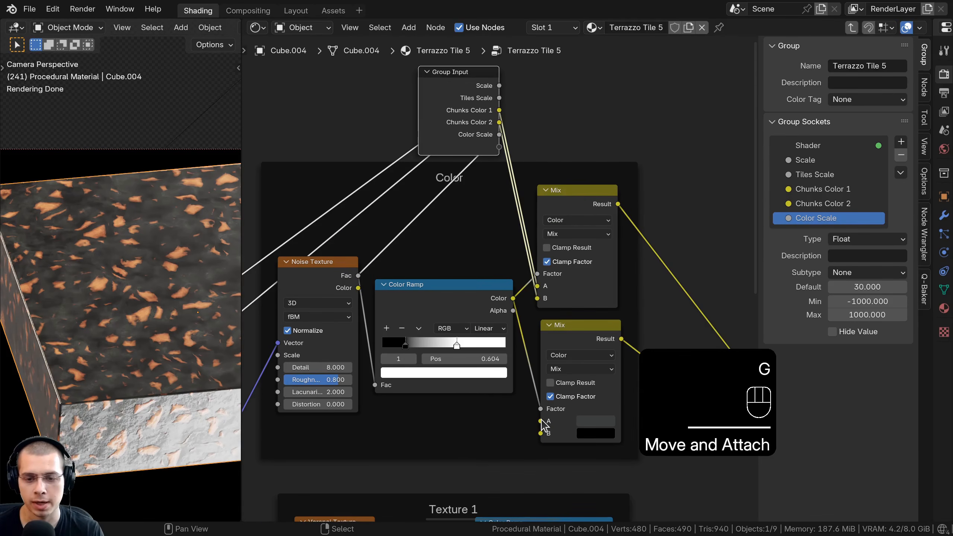
left_click_drag(541, 421, 499, 147)
left_click_drag(540, 433, 518, 296)
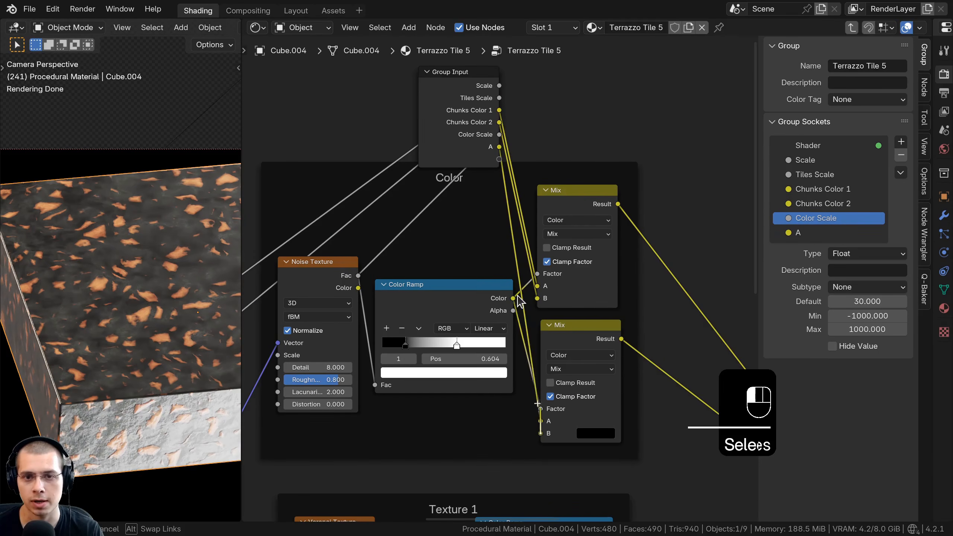
left_click_drag(489, 159, 498, 159)
left_click_drag(484, 155, 451, 141)
Rename the new A and B group sockets as Background Color 1 and Background Color 2.
double_click(808, 232)
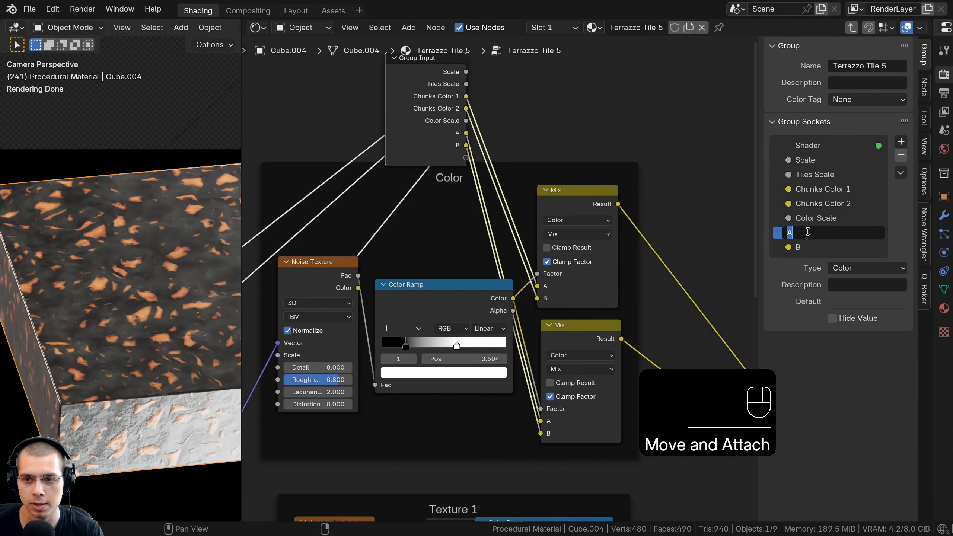
type("Background Color 1")
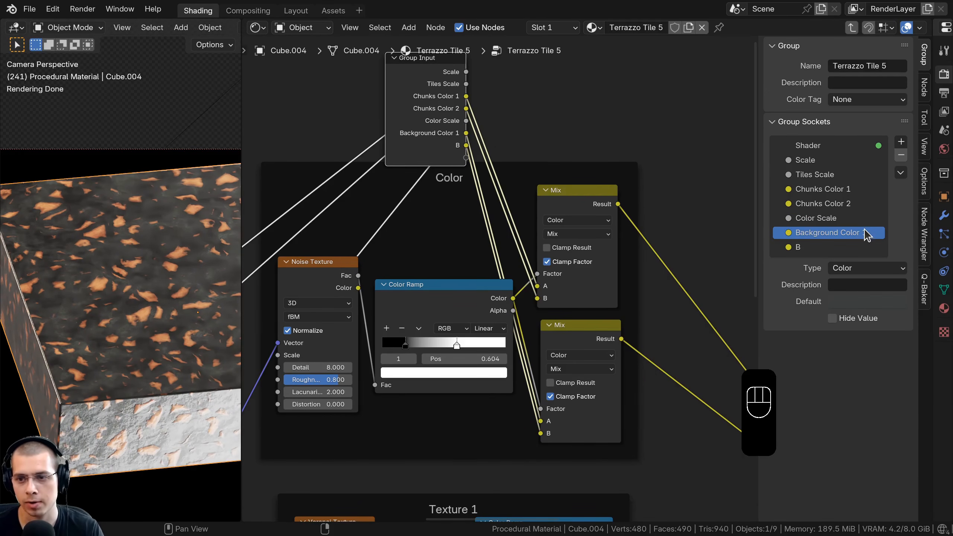
double_click(832, 235)
key("ctrl+c")
double_click(818, 248)
key("ctrl+v")
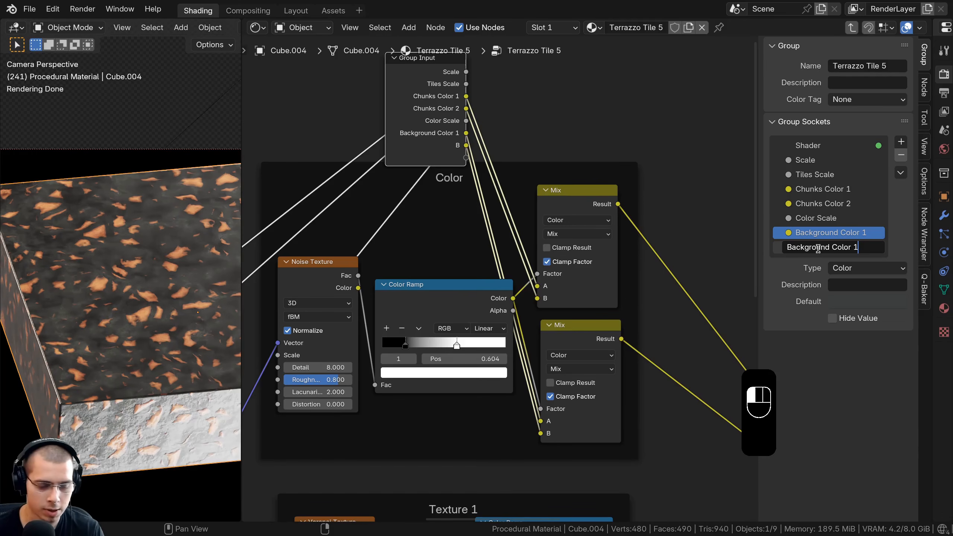
type("2")
key("Return")
Move the Group Input node below the Distortion frame, beside the Texture 2 frame.
scroll(664, 251, "down", 2)
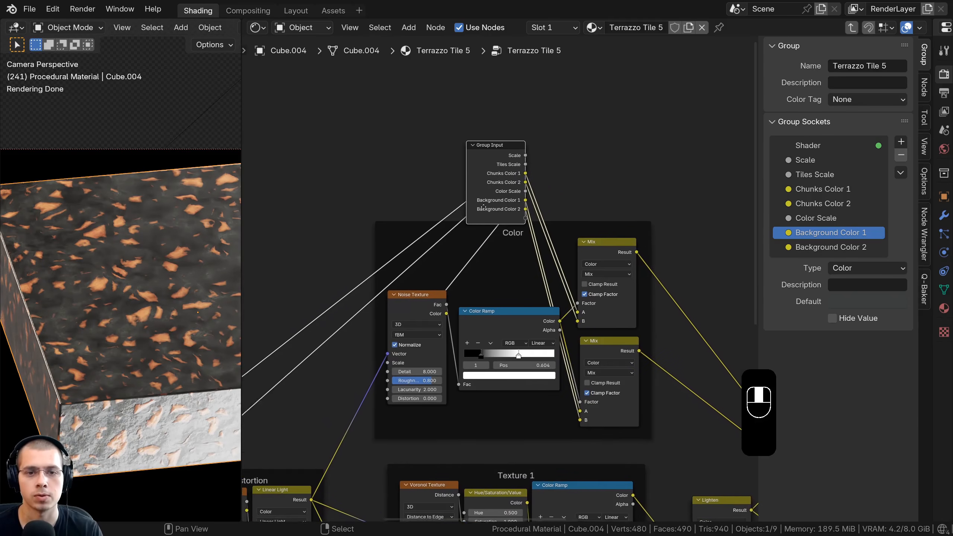
scroll(463, 169, "down", 3)
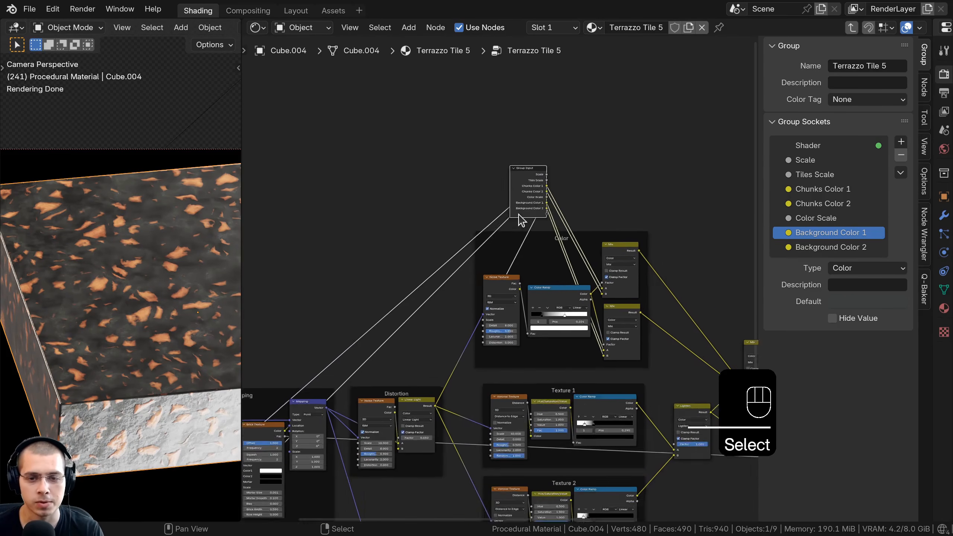
key("g")
left_click(456, 420)
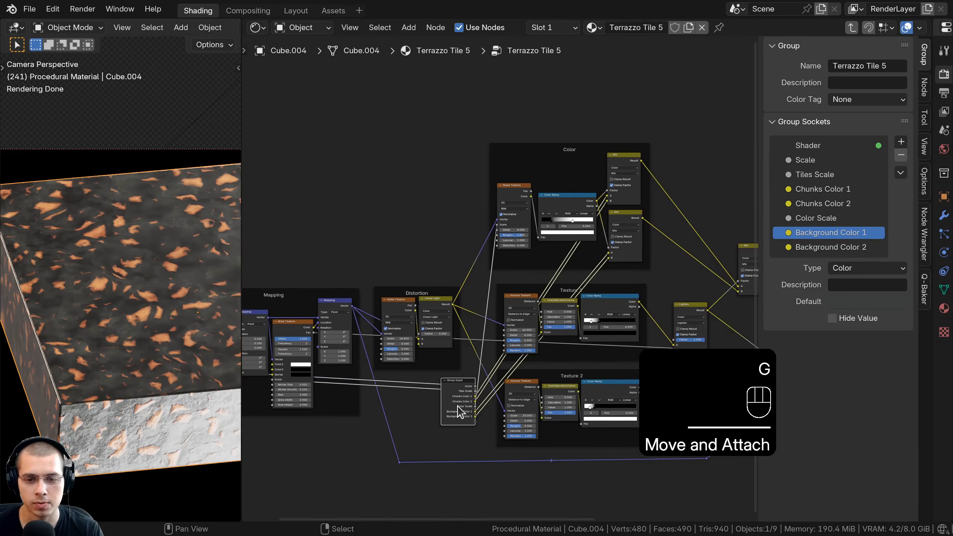
scroll(484, 274, "up", 4)
scroll(484, 271, "up", 2)
middle_click_drag(487, 272, 479, 251)
key("g")
left_click(473, 245)
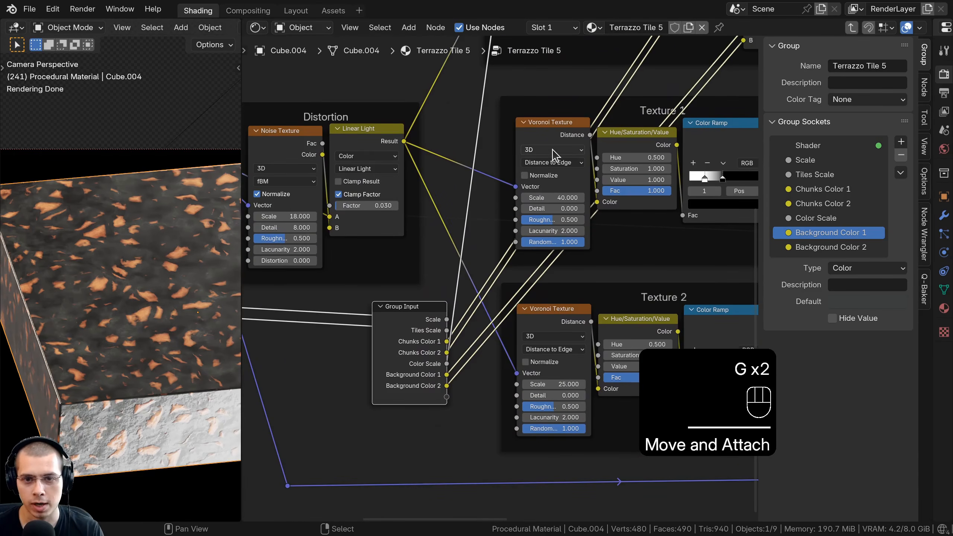
Expose the Scale of the Voronoi Textures in the Texture 1 and Texture 2 frames as separate Group Input sockets.
middle_click_drag(576, 224, 572, 208)
left_click_drag(555, 181, 577, 182)
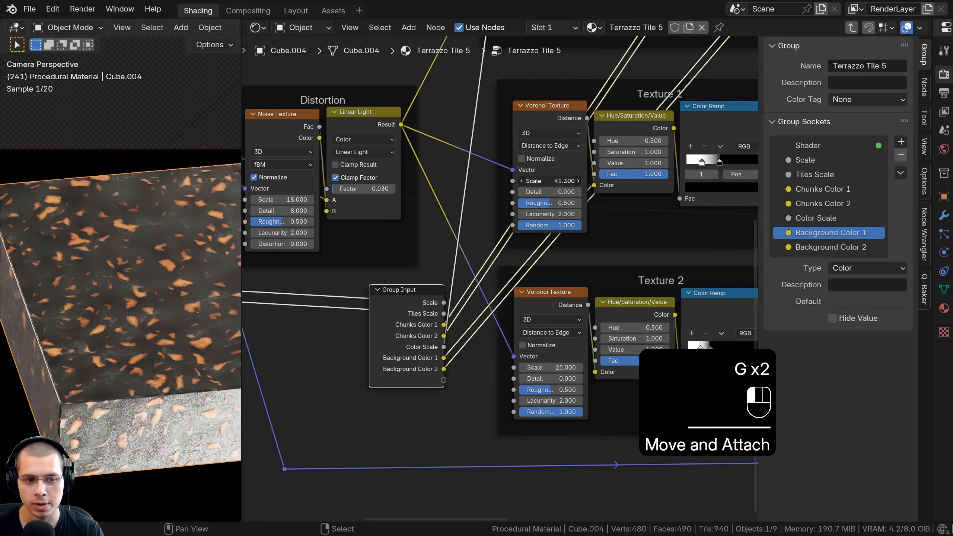
right_click(555, 181)
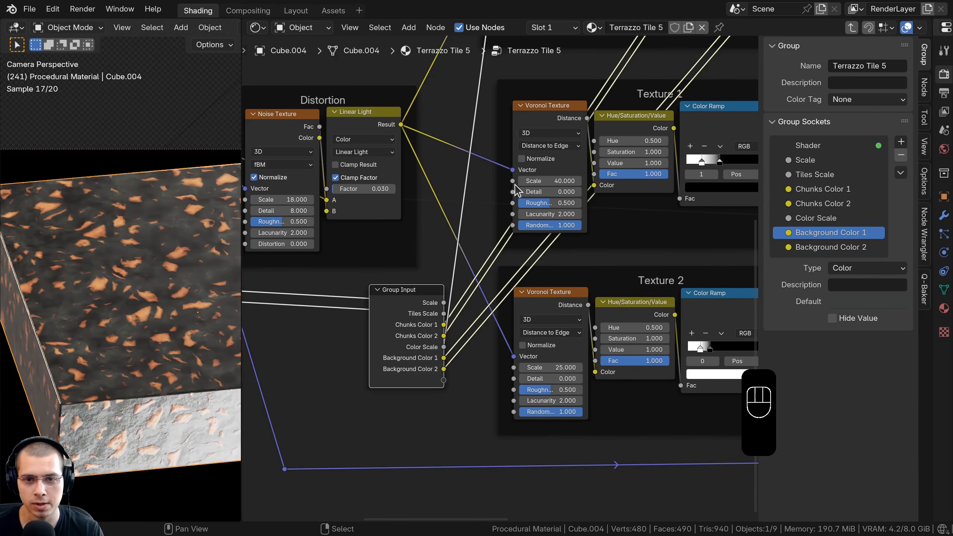
left_click_drag(512, 181, 486, 344)
left_click_drag(451, 387, 444, 381)
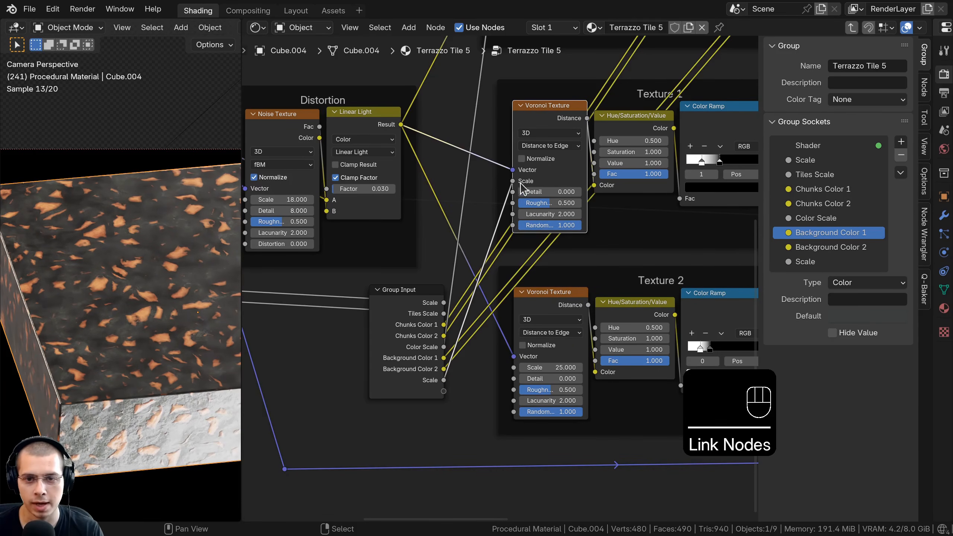
left_click_drag(514, 367, 516, 346)
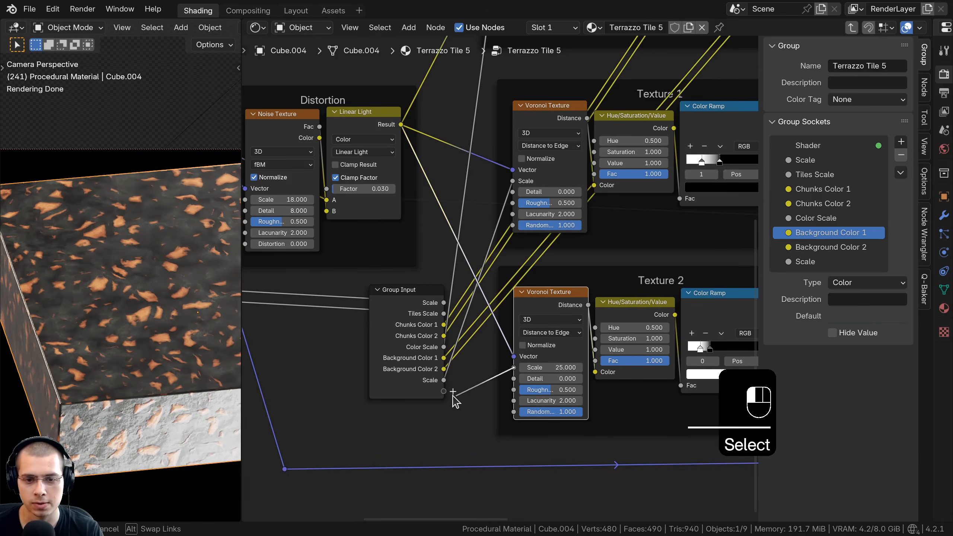
left_click_drag(453, 396, 414, 382)
Rename the two new Voronoi scale sockets as Chunks Scale 1 and Chunks Scale 2.
double_click(830, 264)
type("Chunks Scale 1")
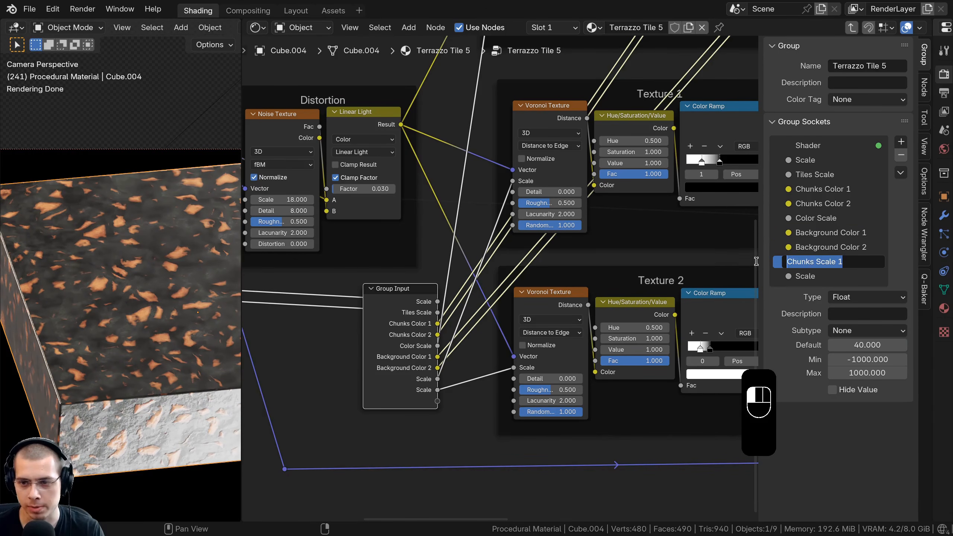
left_click(810, 276, "ctrl")
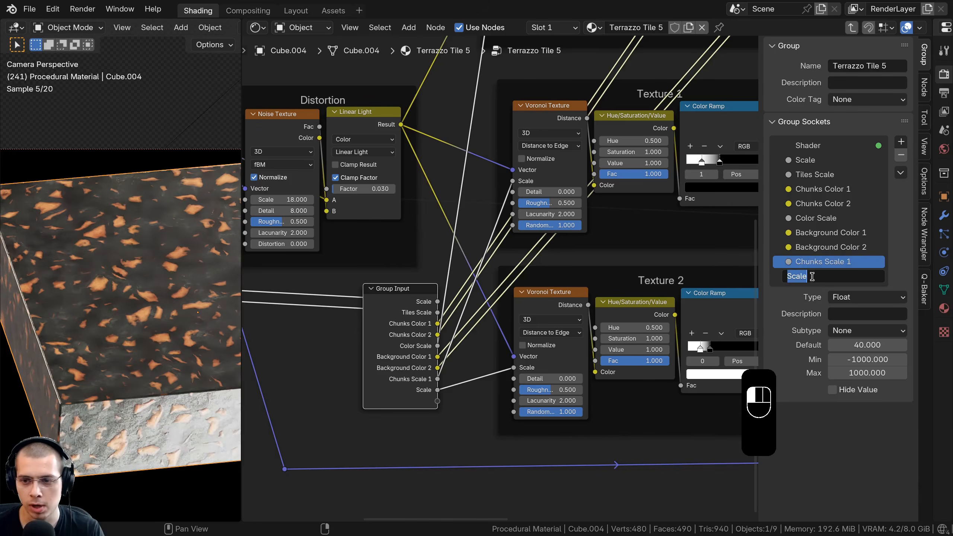
key("ctrl+v")
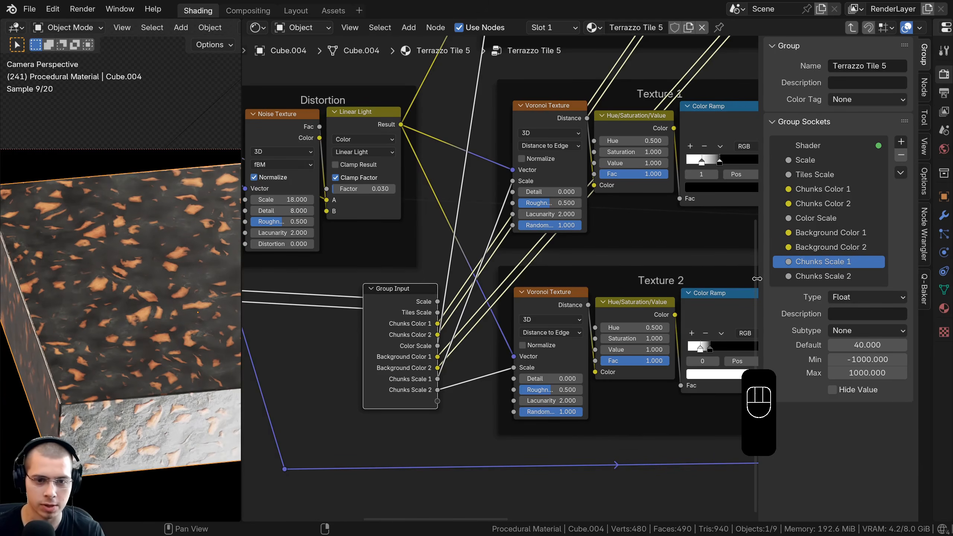
Expose the Value of the Texture 1 frame's Hue/Saturation/Value node as a Group Input socket.
scroll(373, 361, "down", 1)
right_click_drag(400, 354, 395, 354)
middle_click_drag(107, 287, 97, 290, "shift")
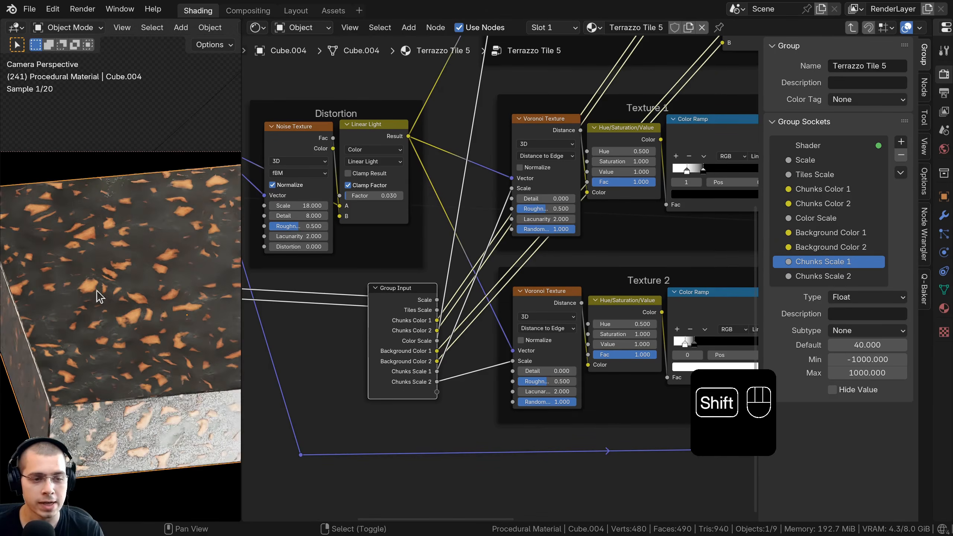
scroll(615, 300, "up", 1)
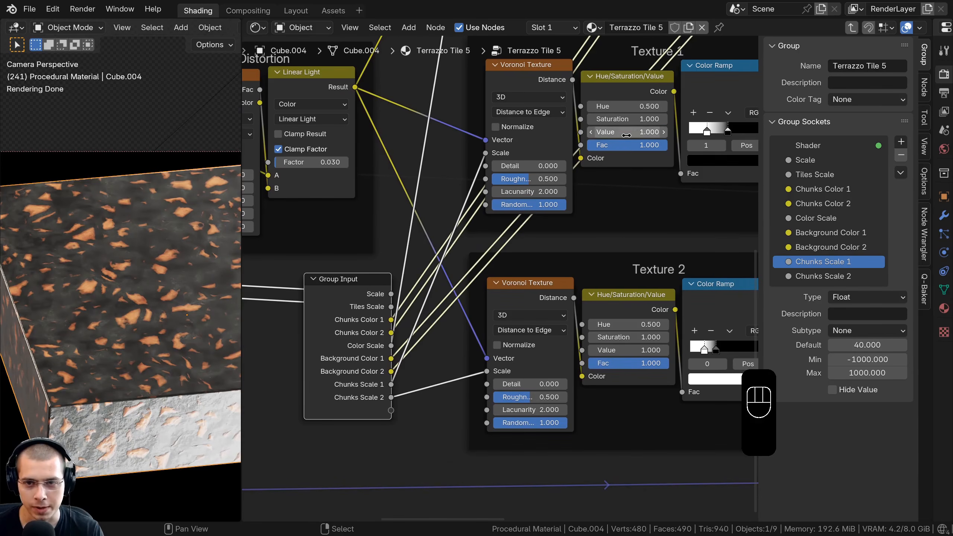
mouse_move(627, 132)
left_mouse_down()
mouse_move(720, 132)
mouse_move(542, 132)
mouse_move(697, 132)
mouse_move(627, 132)
left_mouse_up()
right_click(626, 132)
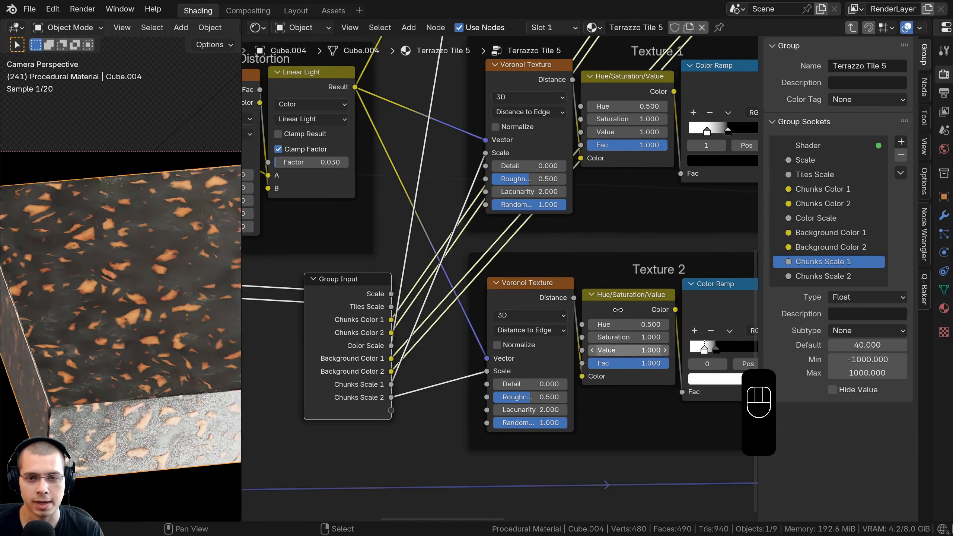
left_click_drag(580, 132, 579, 174)
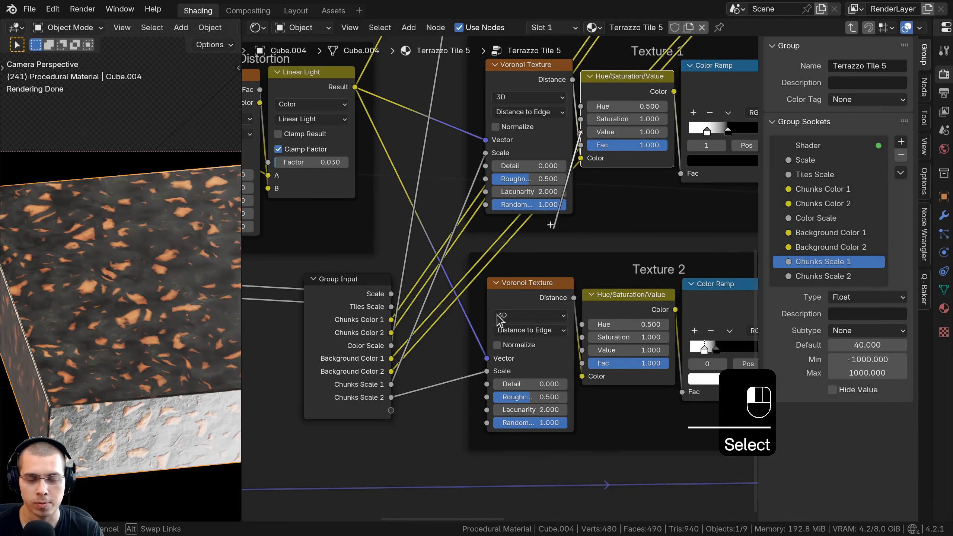
left_click_drag(391, 412, 391, 410)
left_click_drag(366, 407, 359, 398)
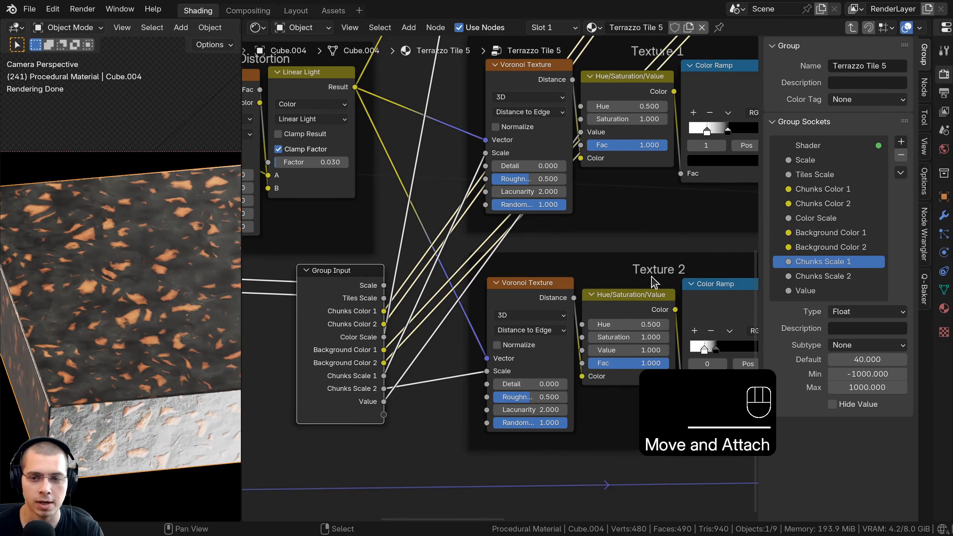
Link the Texture 2 Hue/Saturation/Value node's Value to the same group Value socket and rename that socket as Chunks Individual Size.
left_click(644, 296)
key("g")
right_click(638, 310)
scroll(640, 315, "up", 2)
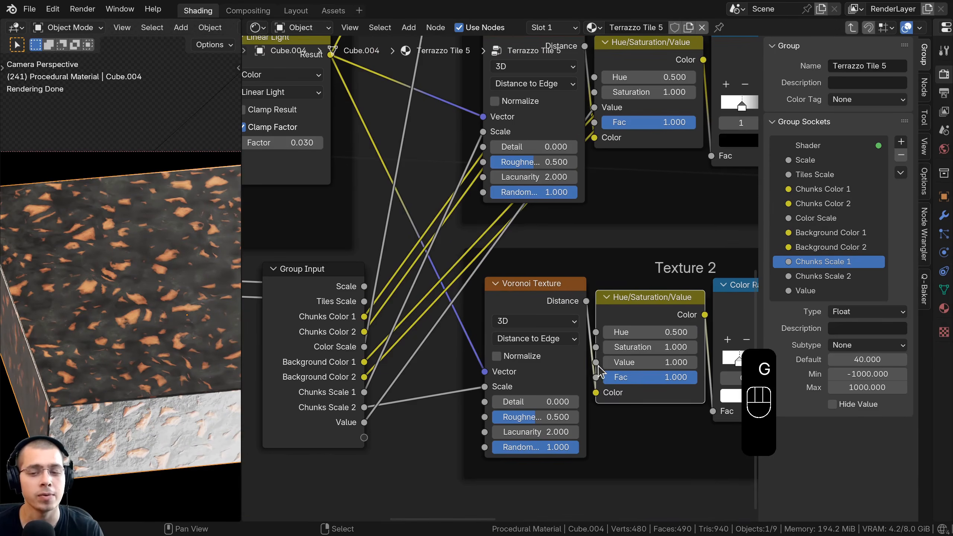
left_click_drag(596, 363, 362, 430)
left_click(335, 429)
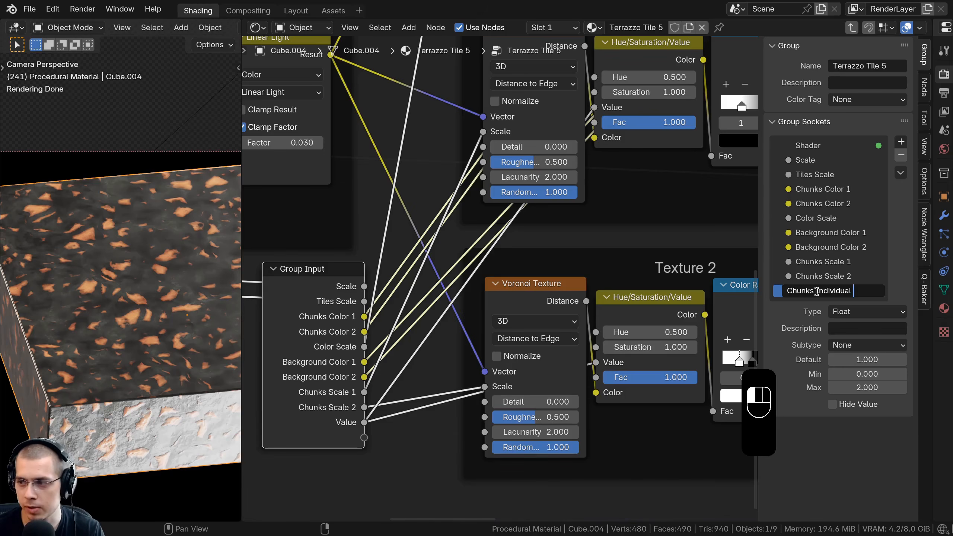
type("Size")
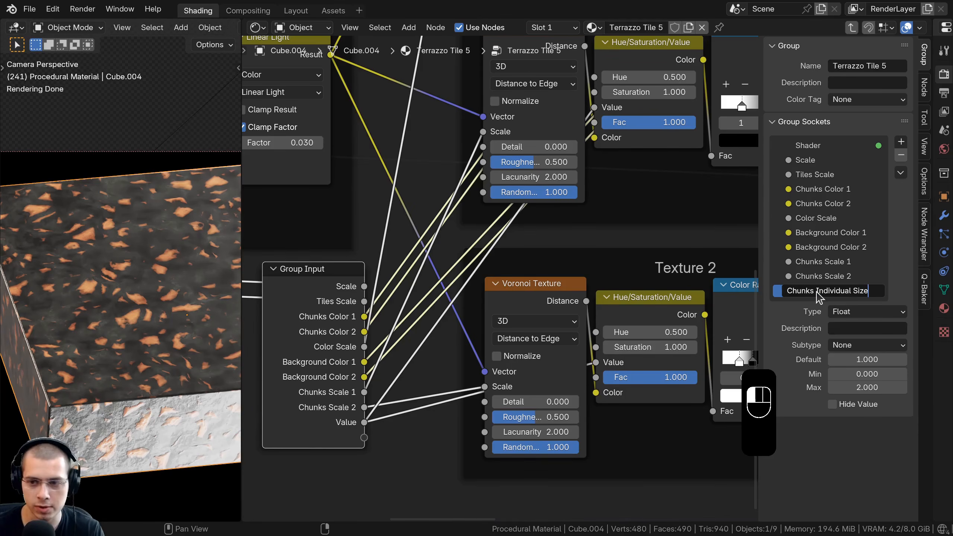
Review the Terrazzo Tile 5 group node's exposed inputs from outside the group and reopen the group for editing.
key("Tab")
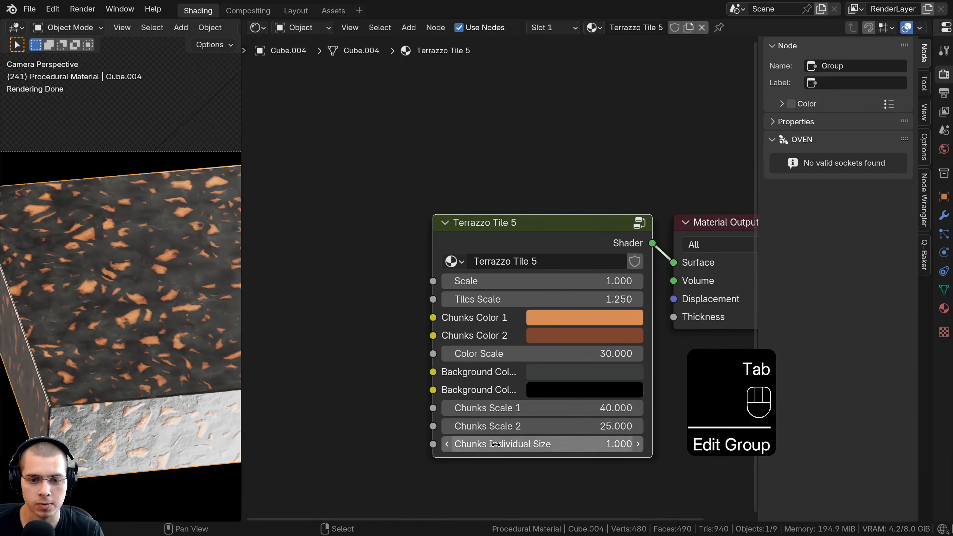
mouse_move(499, 353)
left_mouse_down("shift")
mouse_move(554, 353)
mouse_move(455, 353)
mouse_move(557, 353)
mouse_move(498, 353)
left_mouse_up("shift")
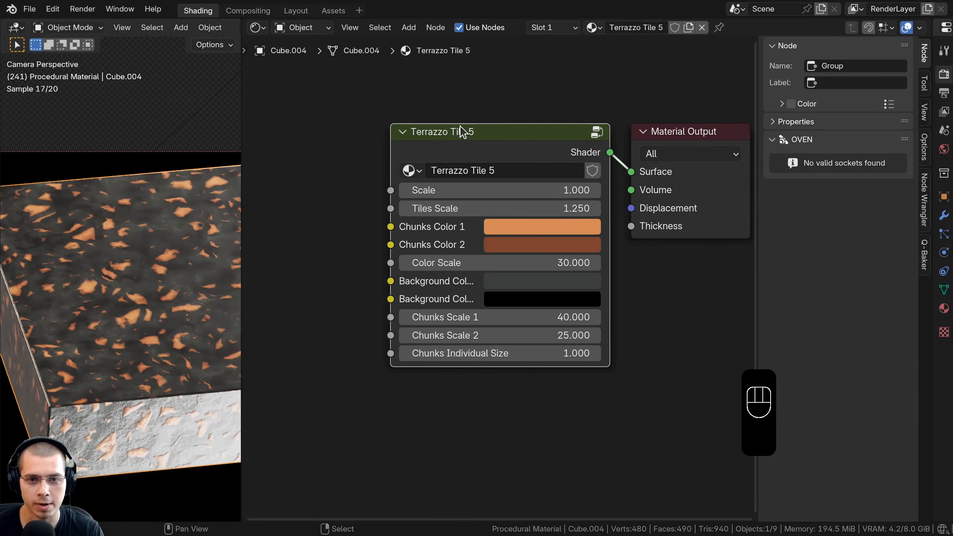
key("Tab")
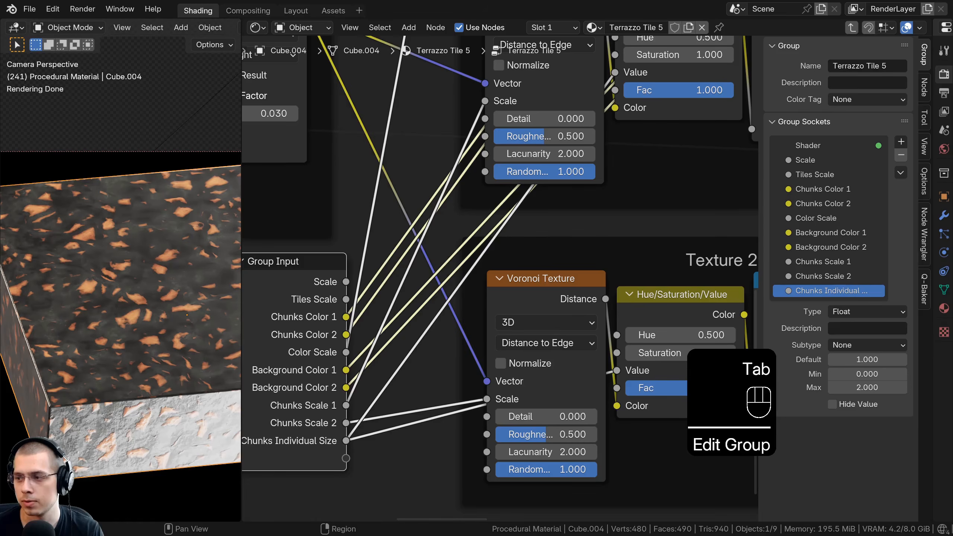
Move the Group Input node above the Bump frame near the Principled BSDF and expose the shader's Roughness as a group socket.
scroll(398, 315, "down", 14)
left_click(398, 315)
middle_click_drag(443, 332, 312, 359)
key("g")
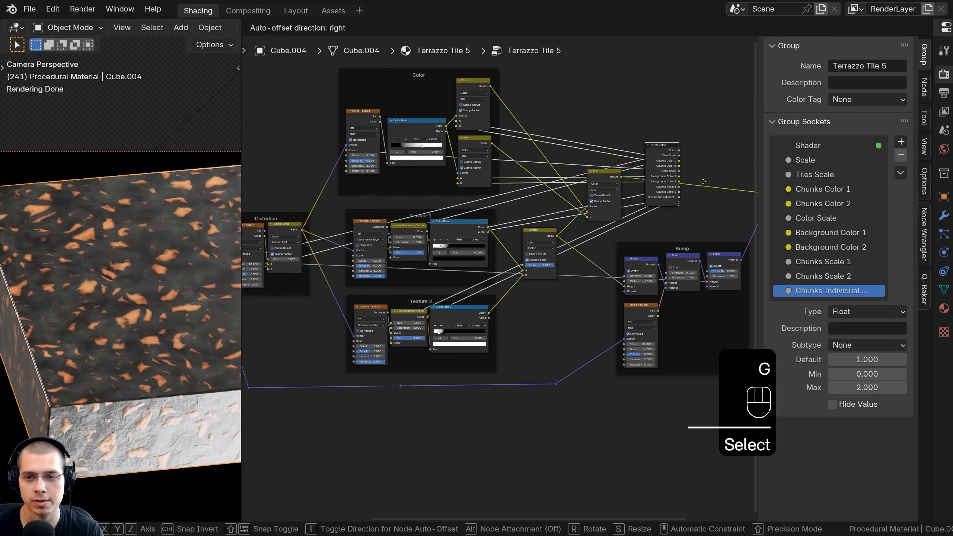
left_click(740, 154)
scroll(341, 260, "up", 4)
middle_click_drag(723, 172, 572, 317)
key("g")
left_click(349, 261)
scroll(578, 325, "up", 4)
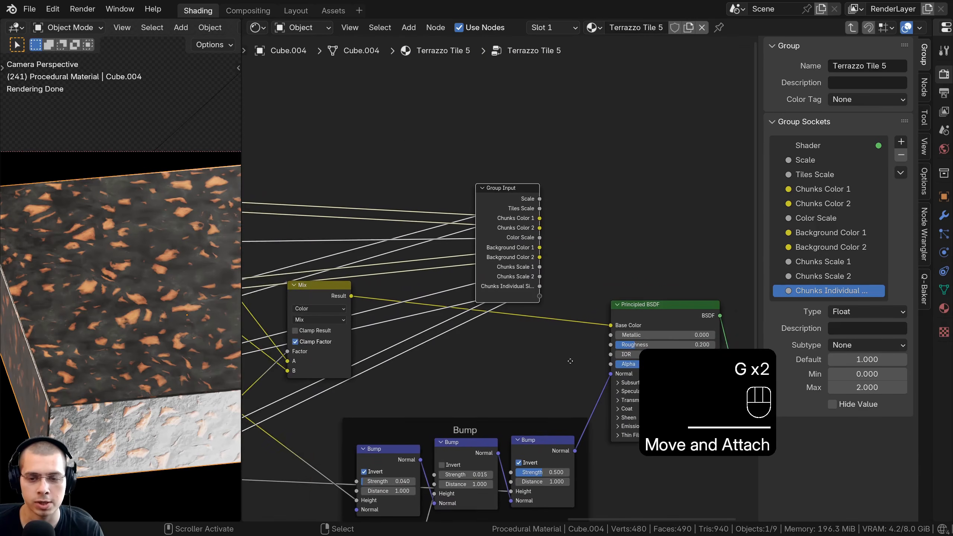
middle_click_drag(570, 361, 503, 313)
left_click_drag(542, 297, 472, 248)
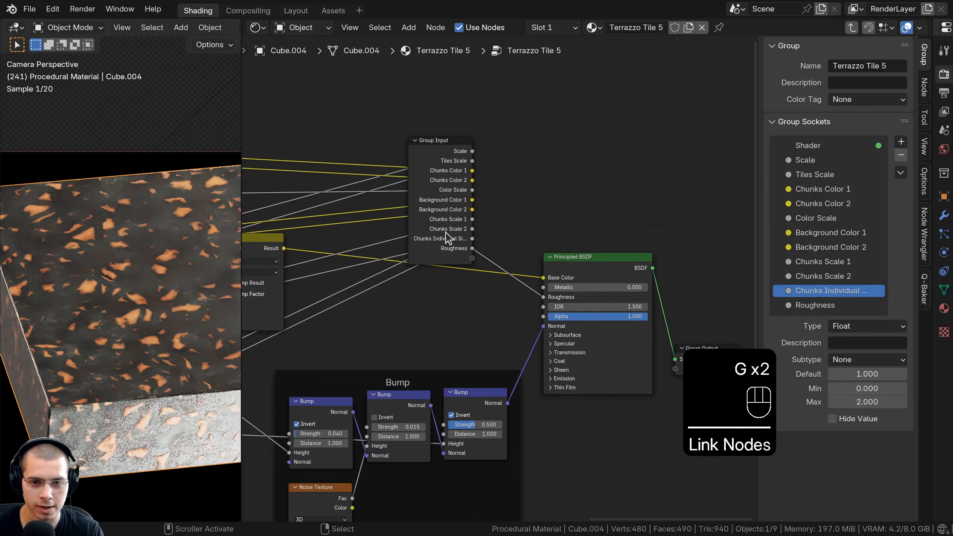
Move the Group Input node down beside the Bump frame, between the Lighten node and the Noise Texture.
left_click(445, 234)
scroll(499, 225, "down", 5)
middle_click_drag(526, 147, 626, 55)
key("g")
left_click(338, 372)
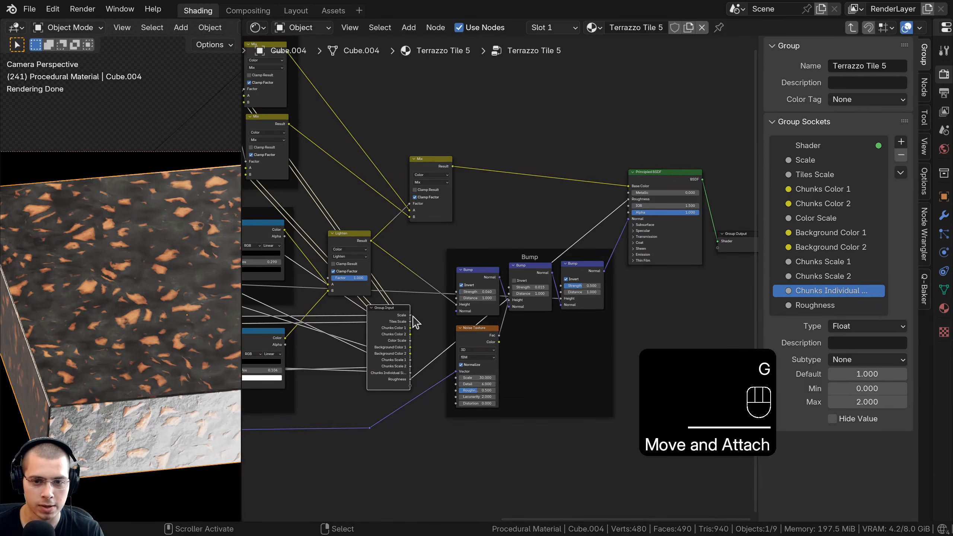
Expose the first Bump node's Strength as a group socket and rename that socket Chunks Bump Strength.
scroll(489, 257, "up", 10)
middle_click_drag(442, 300, 511, 250)
left_click_drag(519, 219, 571, 219)
right_click(571, 219)
left_click_drag(503, 221, 402, 427)
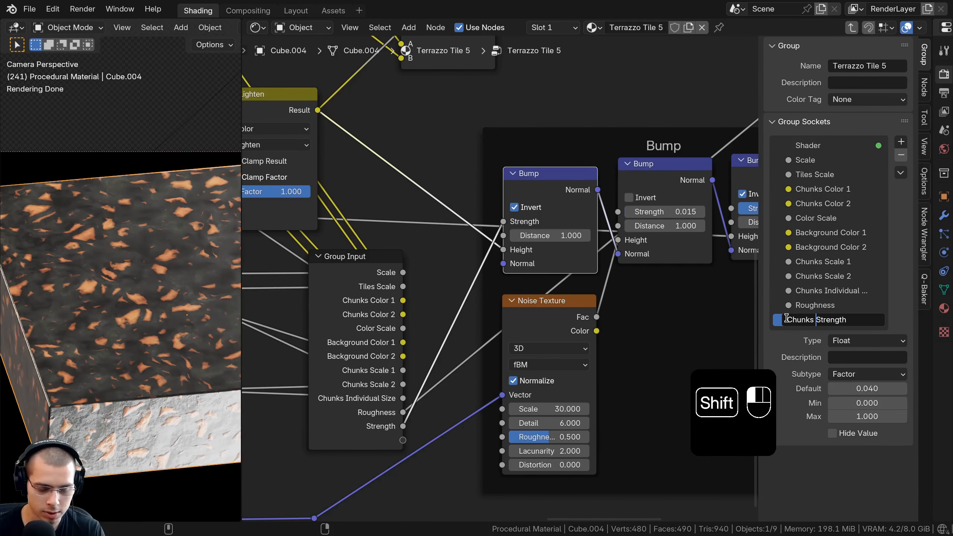
type("Bump")
Expose the second Bump node's Strength as a group socket and rename that socket Noise Bump Strength.
middle_click_drag(655, 219, 647, 210)
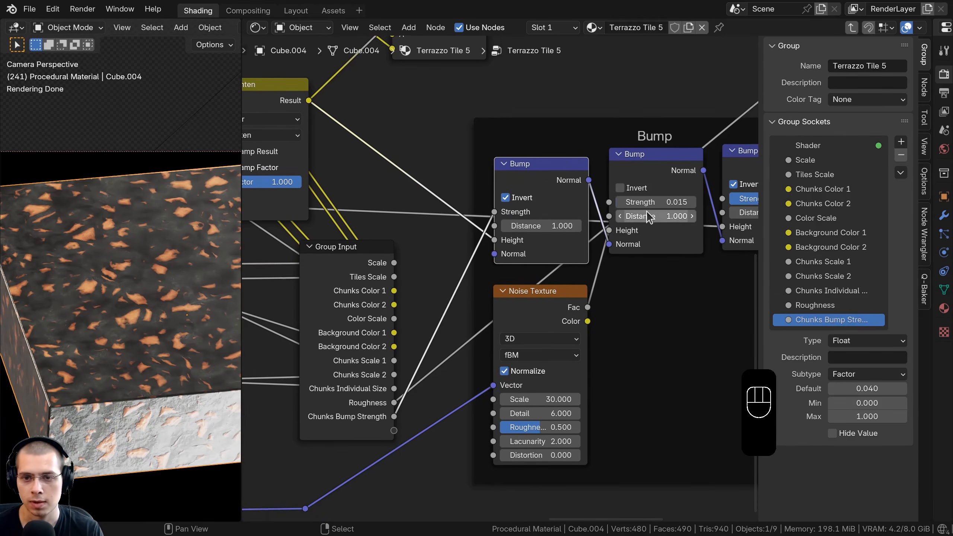
left_click_drag(646, 202, 668, 203)
key("ctrl+z")
left_click_drag(610, 202, 423, 385)
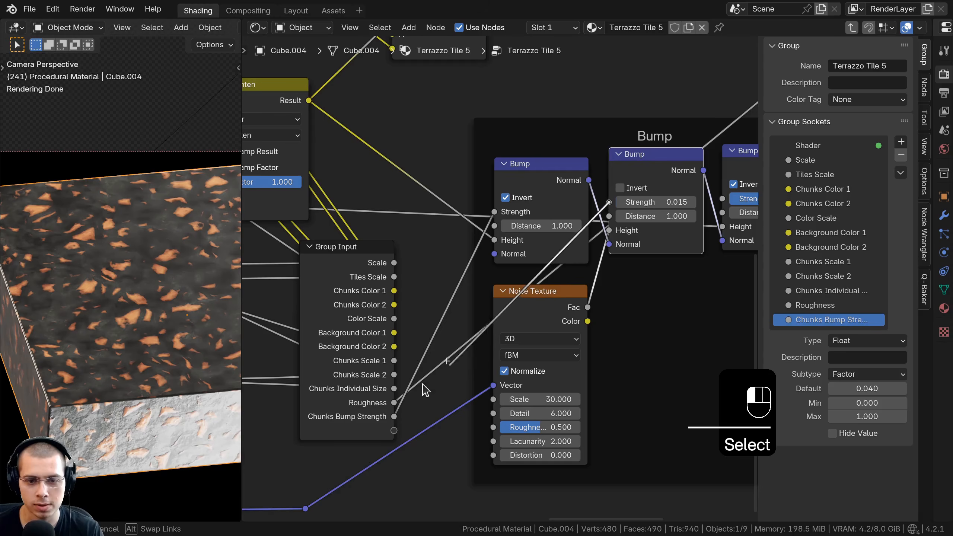
left_click_drag(393, 434, 394, 431)
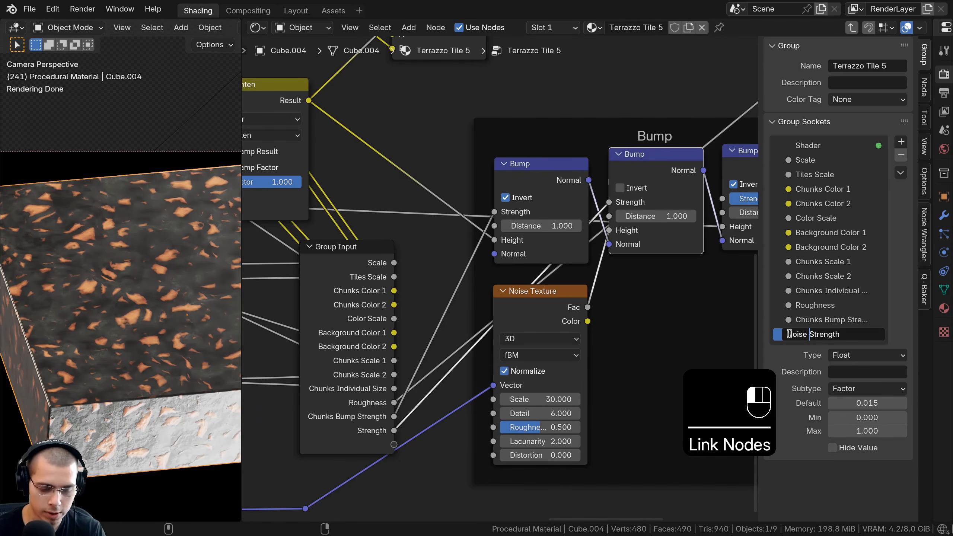
type("Bump")
key("Return")
Expose the third Bump node's Strength as a group socket and rename that socket Tiles Bump Strength.
middle_click_drag(712, 271, 659, 270)
scroll(659, 271, "down", 3)
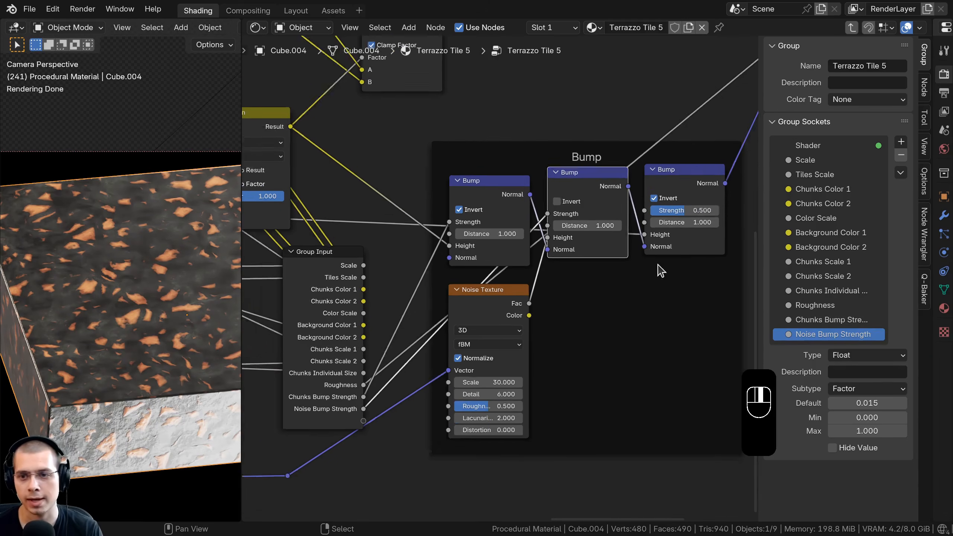
left_click_drag(656, 218, 634, 184)
left_click_drag(375, 417, 375, 411)
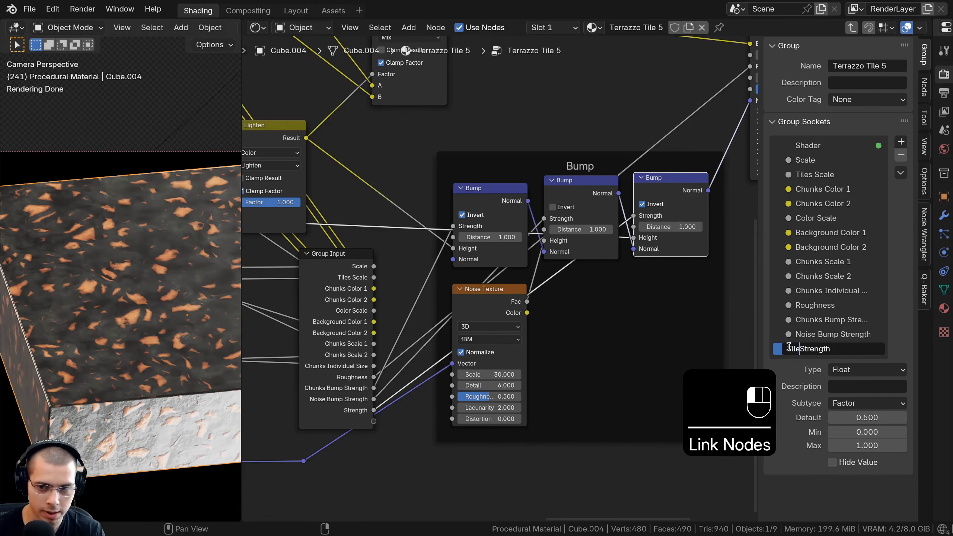
type("Bump")
Move the Group Input node to the start of the node tree, in front of the Mapping frame.
scroll(570, 330, "down", 3)
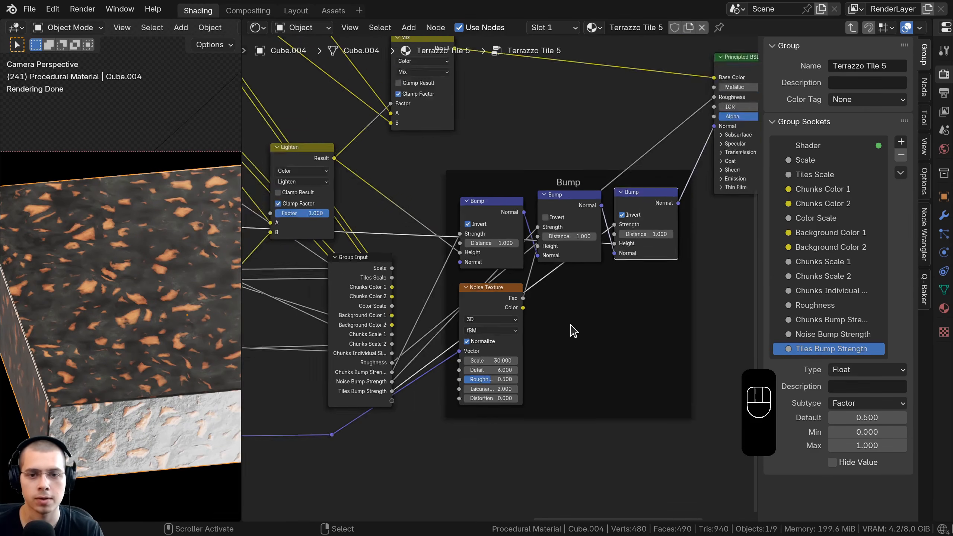
left_click(418, 305)
scroll(420, 306, "down", 2)
middle_click_drag(419, 306, 678, 341)
key("g")
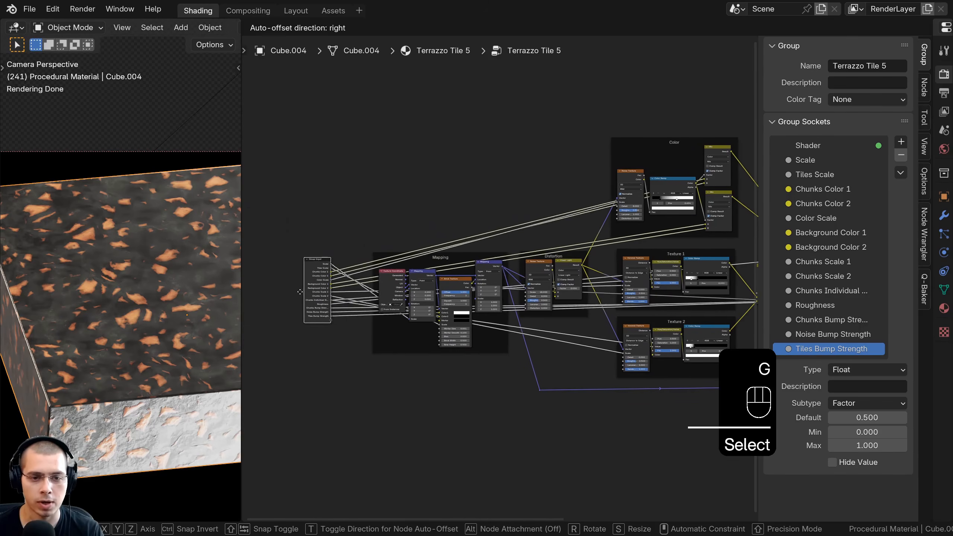
left_click(308, 299)
Leave editing of the Terrazzo Tile 5 group and hide the node editor's sidebar.
key("Tab")
scroll(532, 234, "up", 3)
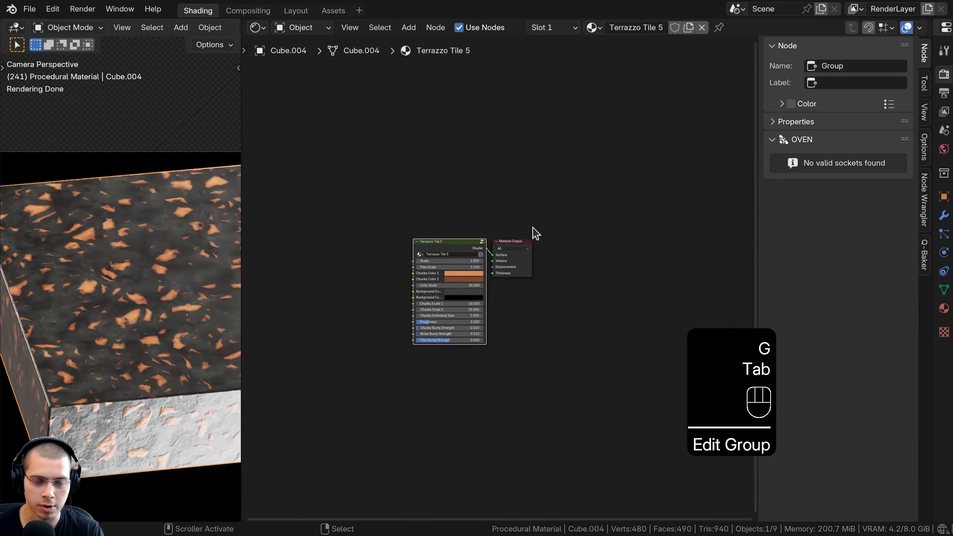
key("n")
scroll(638, 210, "up", 9)
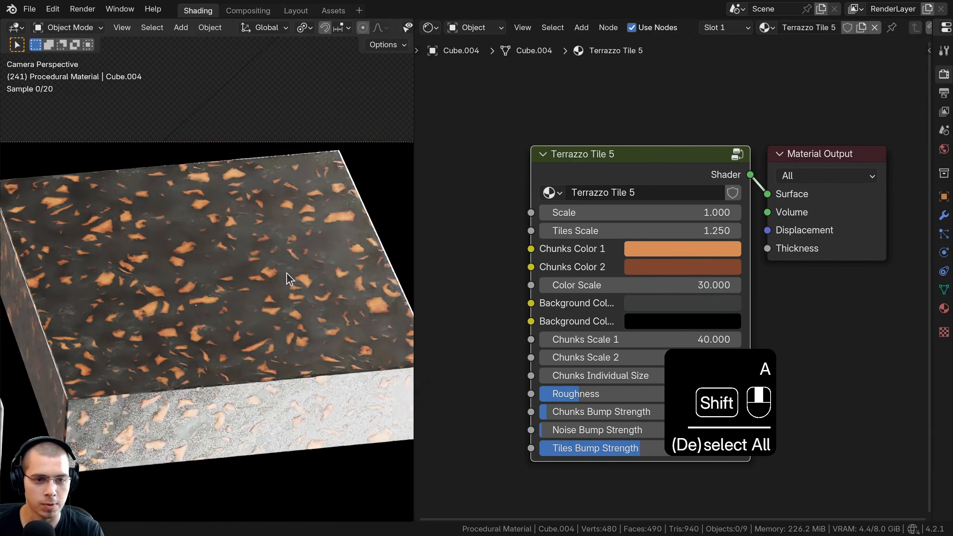
Try a blue-violet (6965D5) for Chunks Color 1 and a different hue for Chunks Color 2 on the group node.
middle_click_drag(286, 272, 277, 270, "shift")
scroll(633, 233, "up", 1)
middle_click_drag(637, 235, 606, 181)
left_click_drag(604, 148, 600, 169)
left_click(647, 190)
left_click_drag(699, 274, 719, 276)
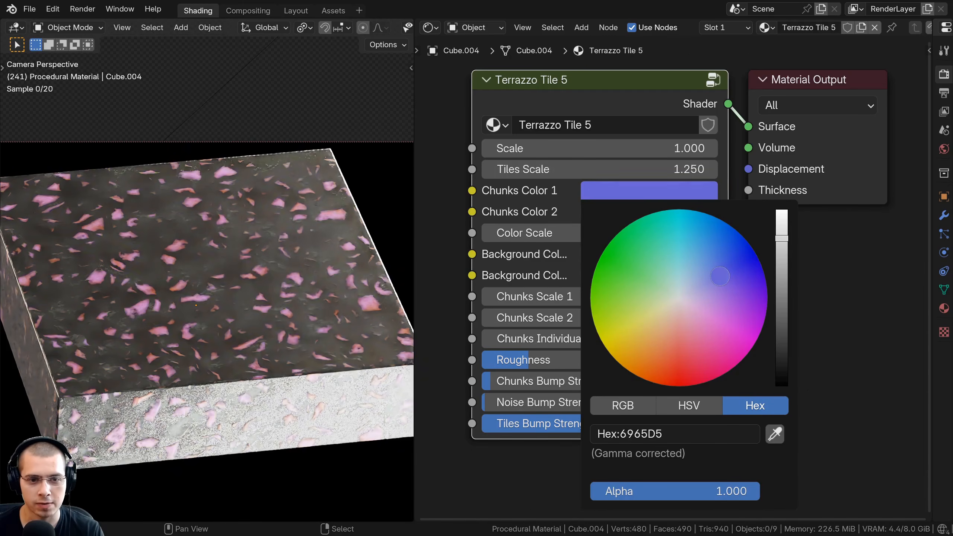
right_click(720, 276)
left_click(619, 213)
left_click_drag(690, 356, 765, 301)
right_click(766, 300)
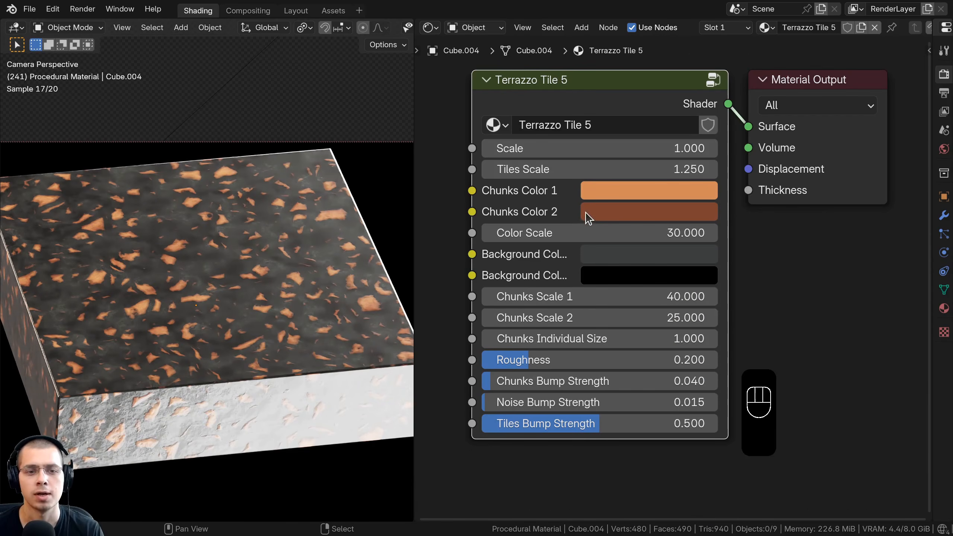
Try a different Color Scale and widen the group node so its full input labels fit.
middle_click_drag(581, 216, 580, 216)
left_click_drag(598, 228, 629, 228)
right_click(629, 227)
left_click_drag(471, 133, 446, 133)
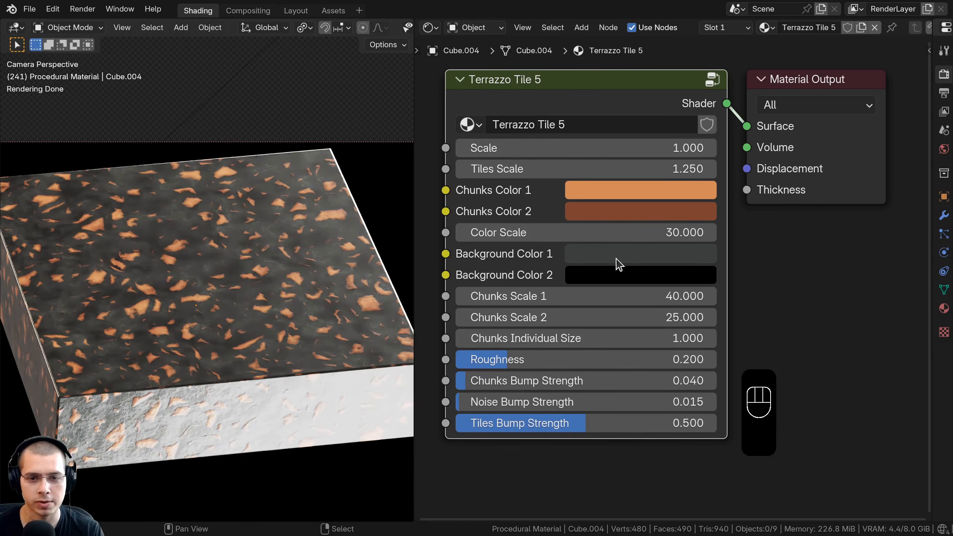
Try a different brightness for Background Color 1 and a dark gray such as 404040 for Background Color 2.
left_click(617, 258)
mouse_move(767, 285)
left_mouse_down()
mouse_move(766, 256)
mouse_move(766, 291)
left_mouse_up()
right_click(766, 291)
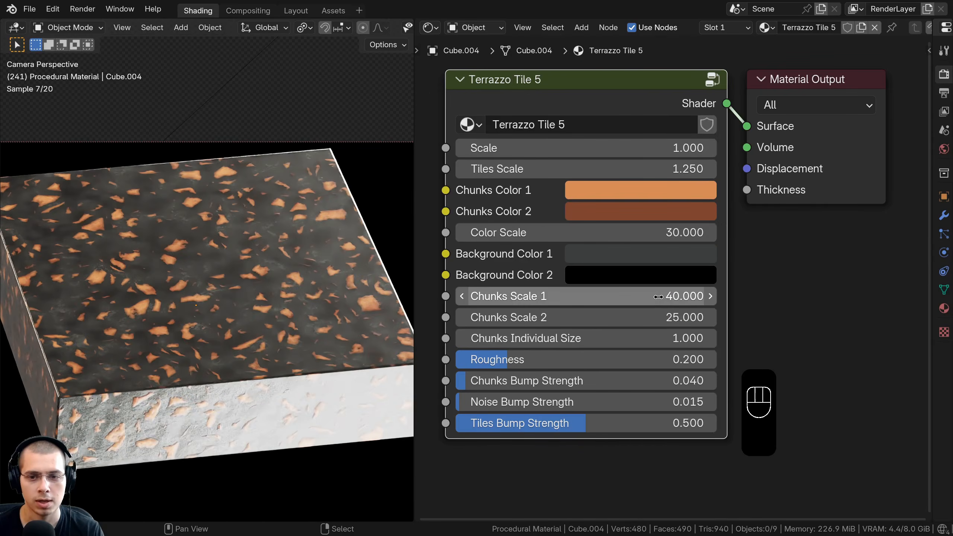
left_click(705, 276)
mouse_move(765, 158)
left_mouse_down()
mouse_move(765, 88)
mouse_move(765, 149)
left_mouse_up()
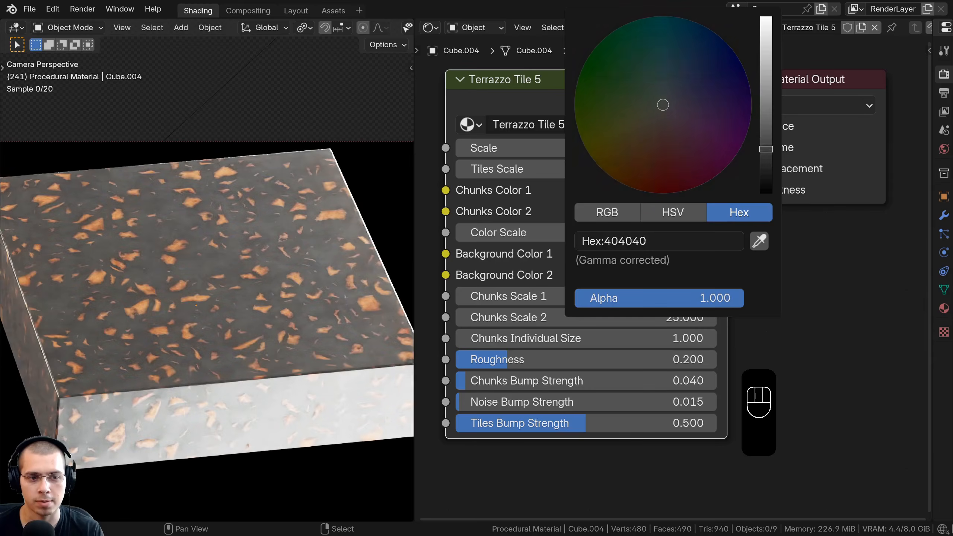
right_click(765, 150)
Try different Chunks Scale 1 and Chunks Scale 2 values on the Terrazzo Tile 5 group node.
left_click_drag(533, 295, 607, 317)
right_click(540, 295)
right_click(533, 317)
left_click_drag(532, 296, 719, 317)
right_click(532, 317)
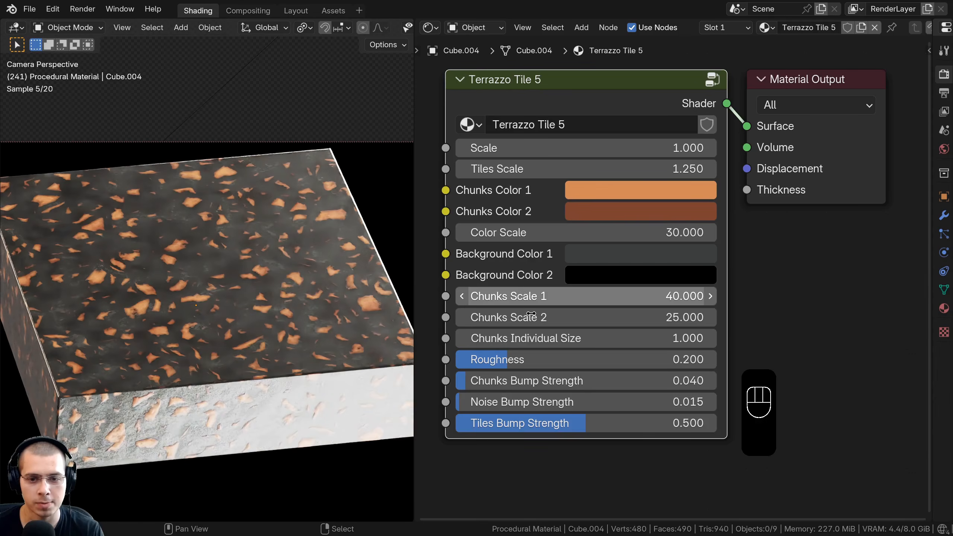
Try different values for Chunks Individual Size, Roughness and the Chunks, Noise and Tiles Bump Strength inputs.
left_click_drag(532, 338, 600, 401, "shift")
right_click(532, 338)
right_click(493, 359)
right_click(481, 384)
right_click(599, 401)
left_click_drag(484, 423, 559, 423)
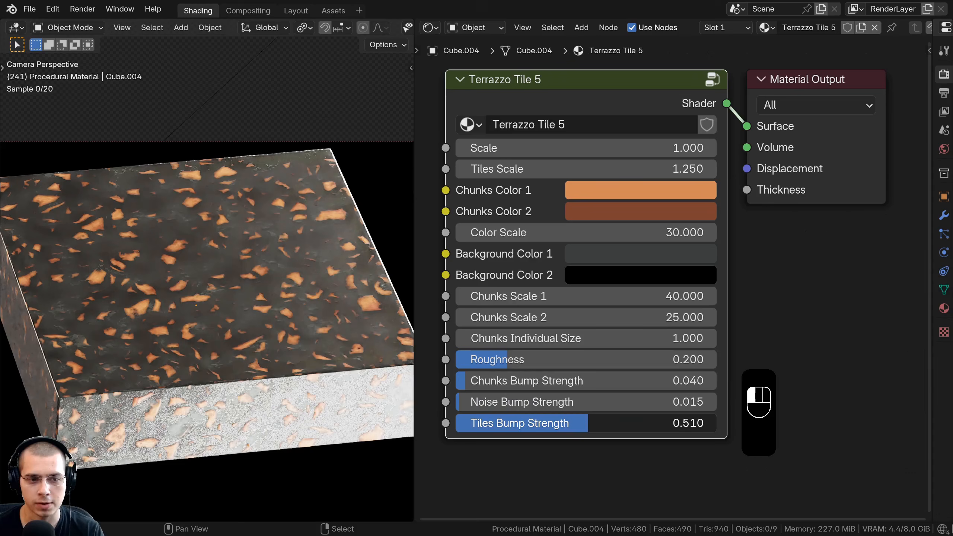
right_click(588, 423)
Nudge the Terrazzo Tile 5 group node closer to the Material Output and save the file.
left_click_drag(610, 93, 621, 94)
key("a")
scroll(630, 93, "down", 1)
middle_click_drag(631, 94, 629, 110)
key("ctrl+s")
key("ctrl+s")
Duplicate the Terrazzo Tile 5 block, move the copy about -0.57 along the Y axis and select it.
scroll(294, 261, "down", 5)
right_click(232, 283)
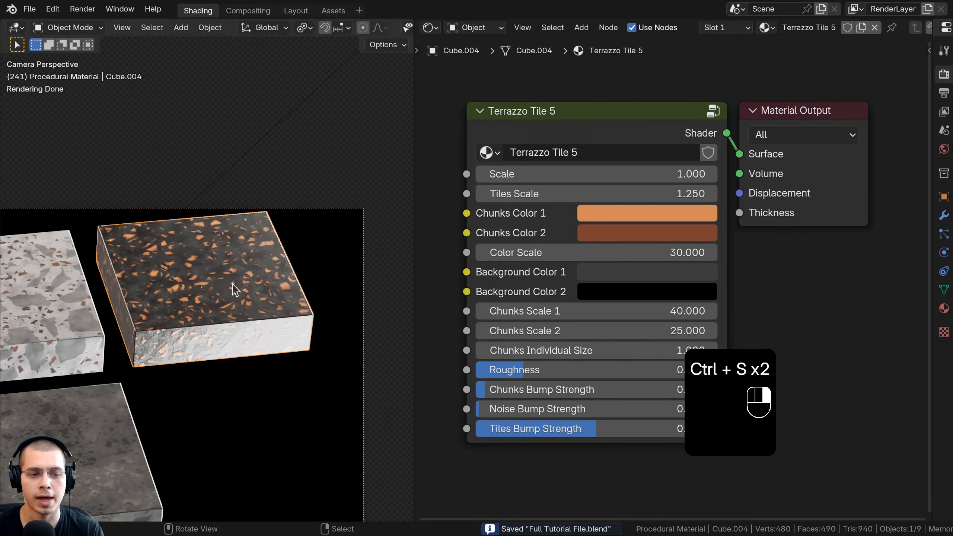
middle_click_drag(232, 283, 230, 178, "shift")
mouse_move(314, 295)
middle_mouse_down("shift")
mouse_move(318, 314)
mouse_move(317, 285)
middle_mouse_up("shift")
scroll(307, 309, "up", 1)
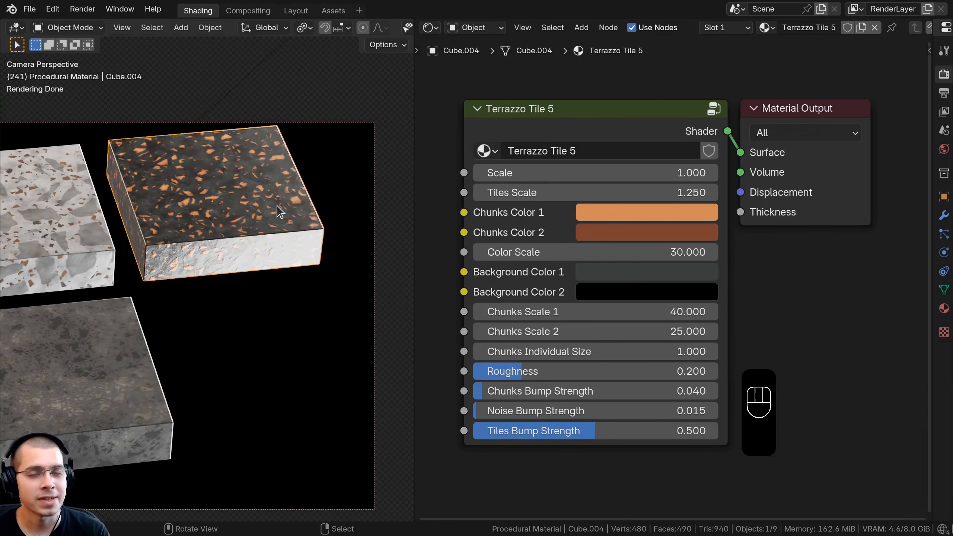
left_click(571, 140)
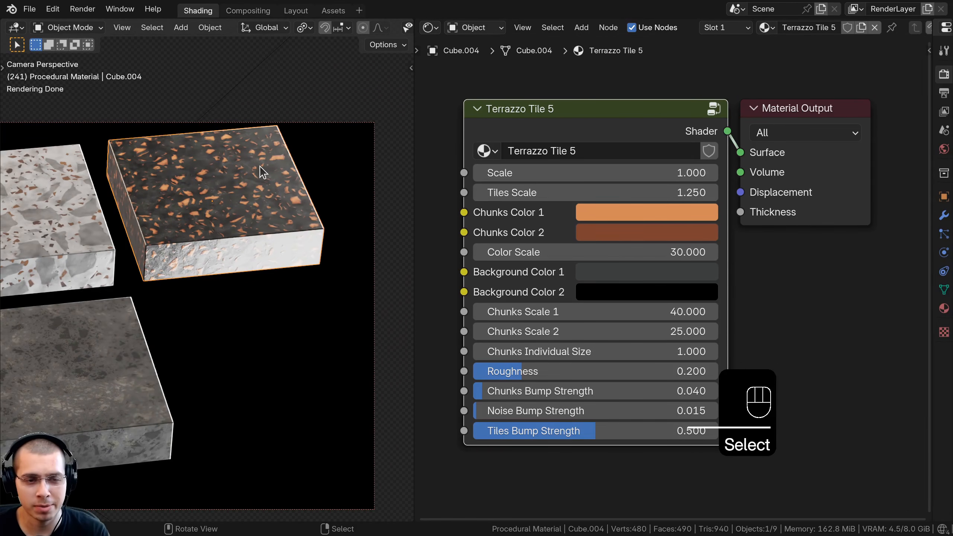
middle_click_drag(253, 312, 255, 267, "shift")
key("shift+d")
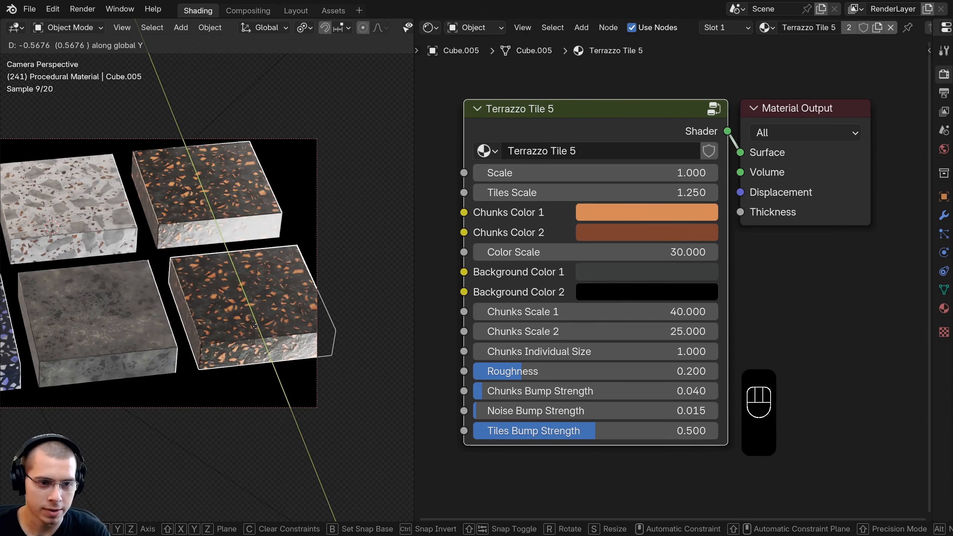
left_click(256, 329)
scroll(259, 312, "up", 3)
key("a")
left_click(249, 347)
Make a separate copy of the duplicated block's material and rename it Terrazzo Tile 6.
middle_click_drag(536, 221, 543, 232)
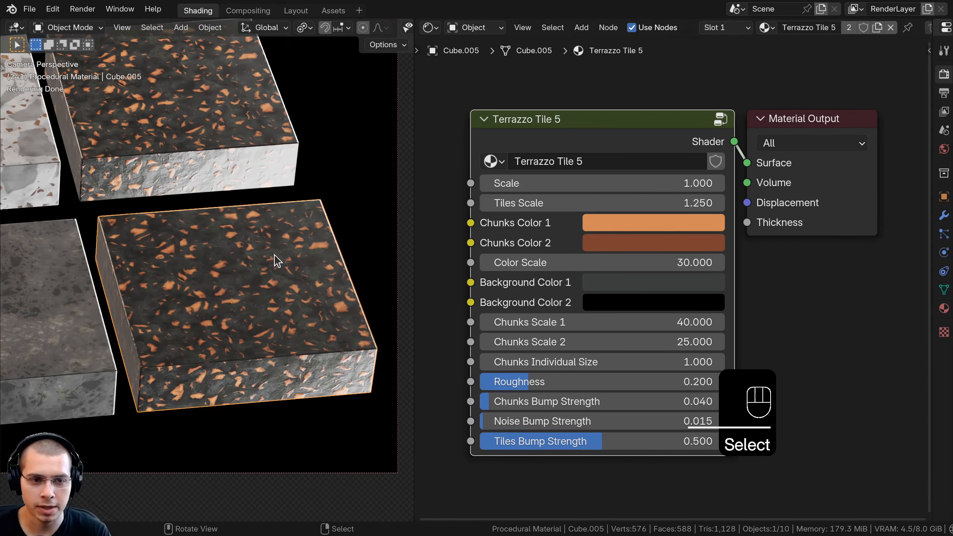
scroll(779, 28, "down", 3)
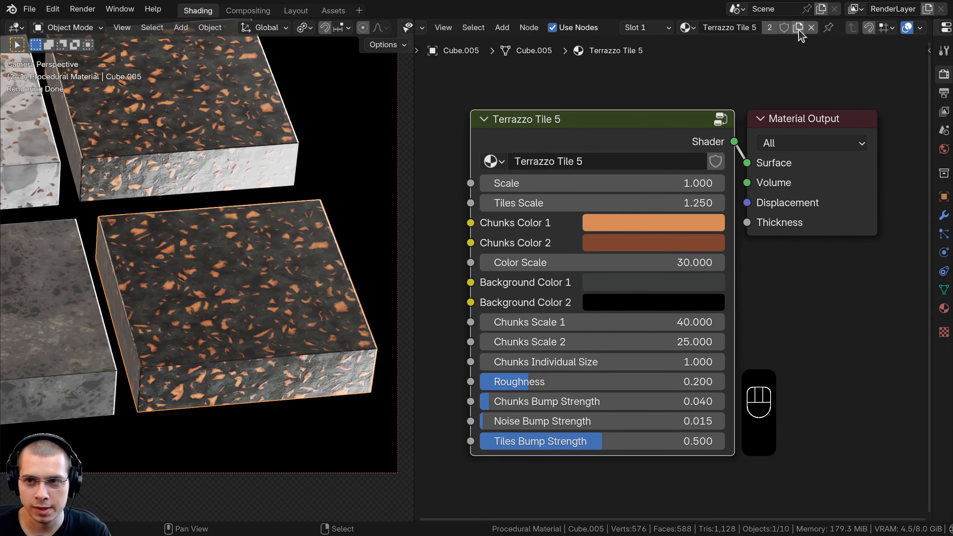
left_click(799, 28)
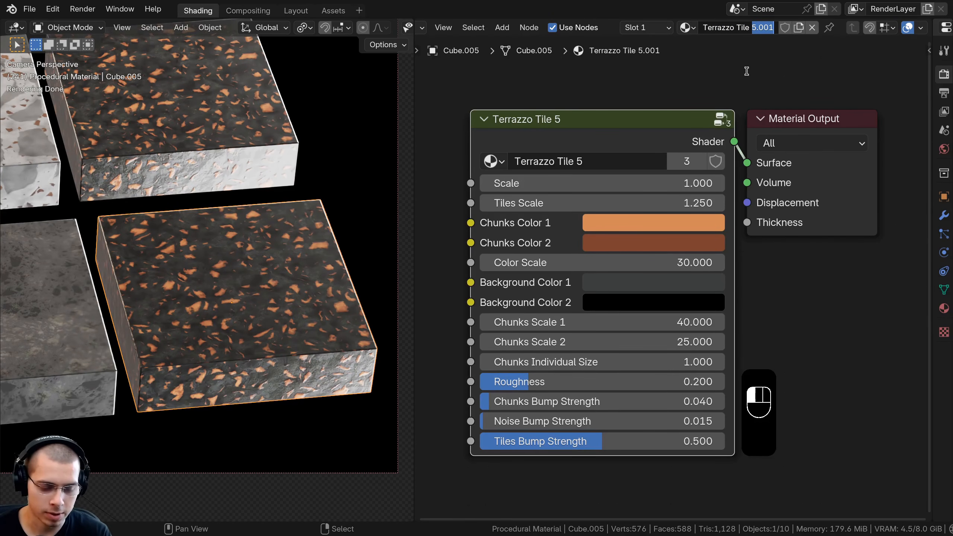
Ungroup the Terrazzo Tile 5 node group and move its nodes so the Principled BSDF sits beside the Material Output.
left_click_drag(662, 127, 610, 143)
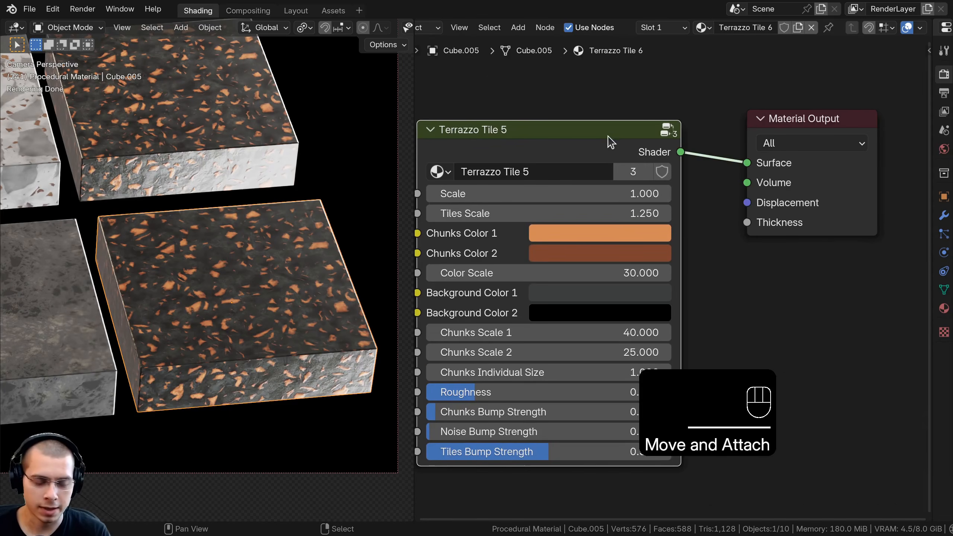
scroll(649, 142, "down", 1)
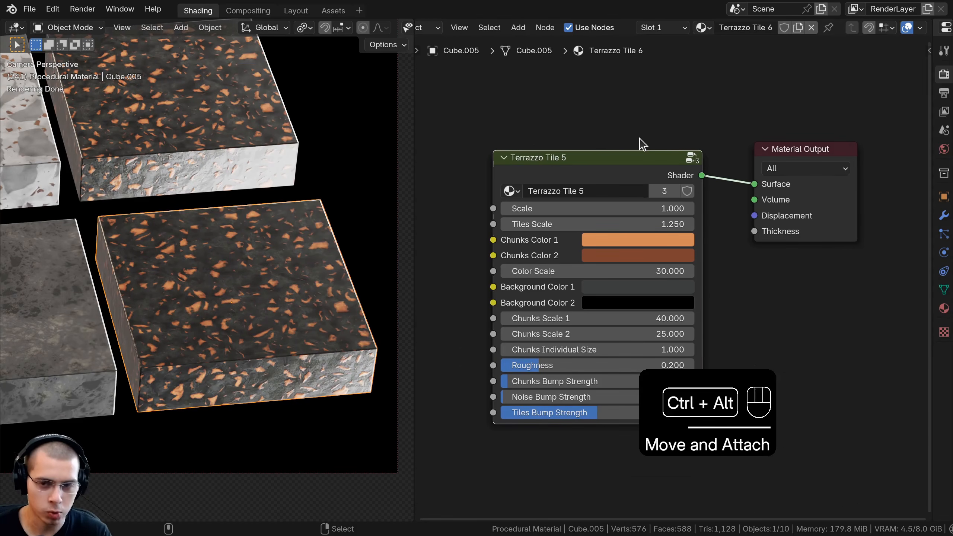
key("ctrl+alt+g")
scroll(681, 153, "down", 3)
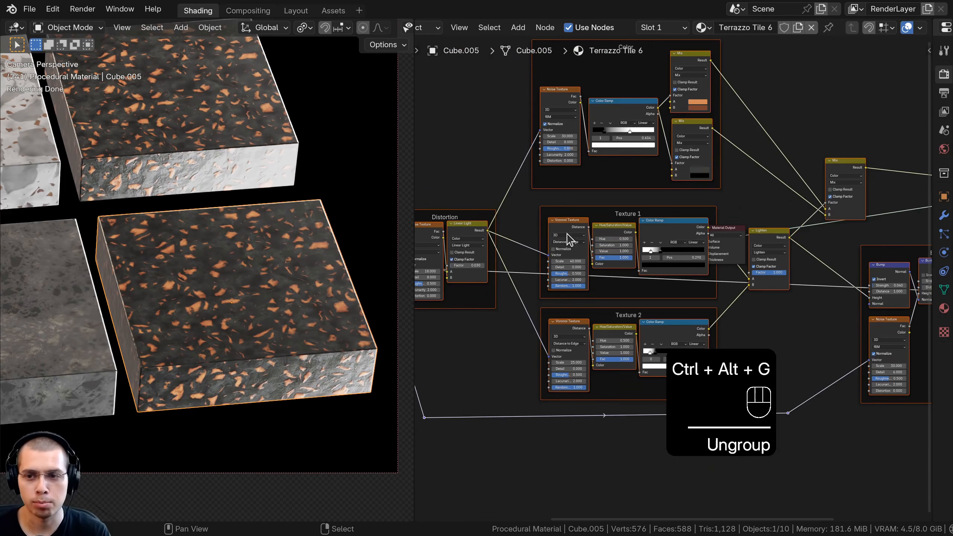
key("g")
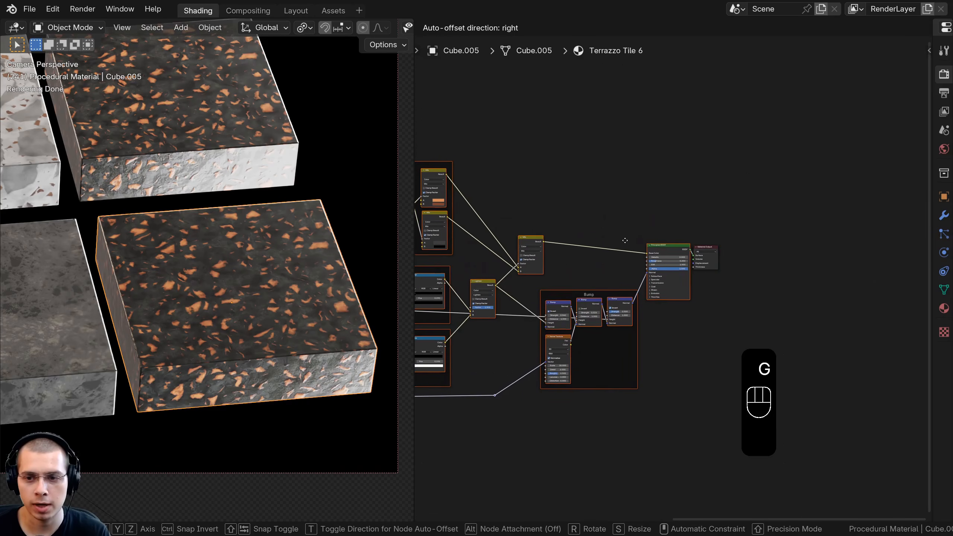
left_click(576, 273)
key("a")
Remove the Color frame's Color Ramp while keeping its links connected, and delete the lower Mix node holding the background colors.
scroll(600, 257, "up", 8)
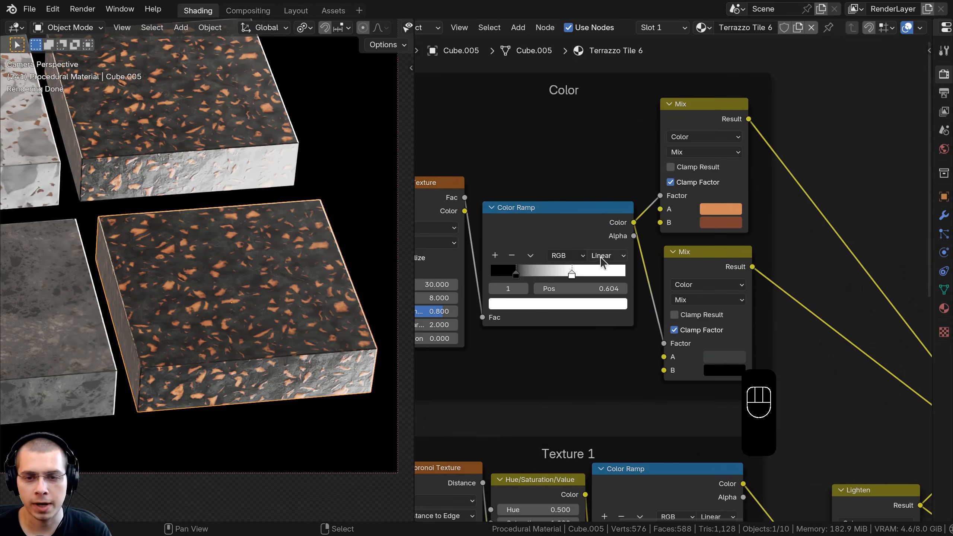
left_click(574, 233)
middle_click_drag(574, 233, 613, 231)
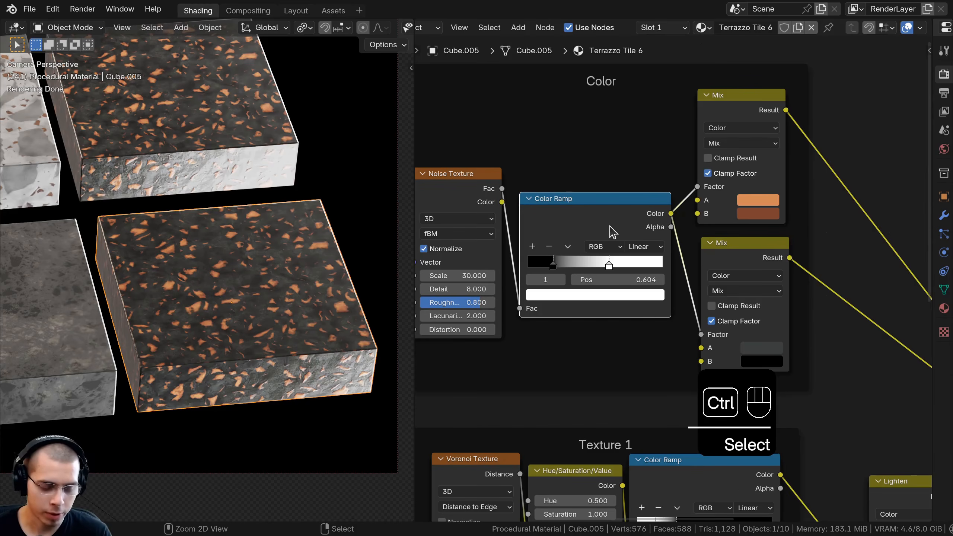
key("ctrl+x")
scroll(615, 229, "down", 2)
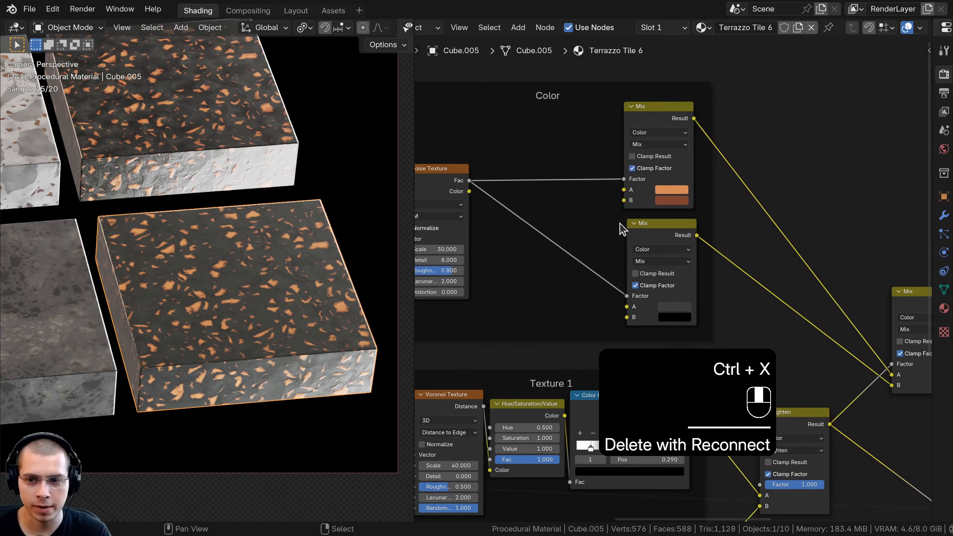
left_click(671, 244)
key("x")
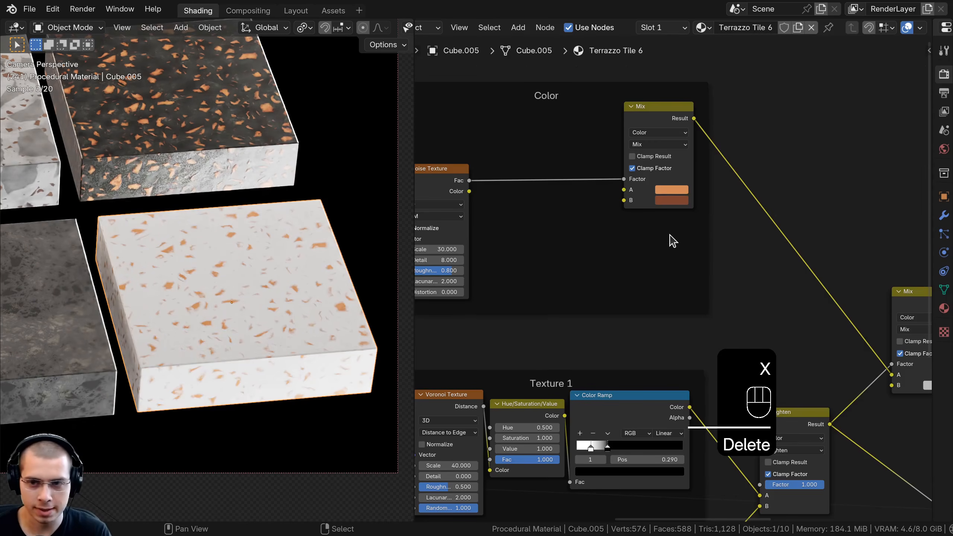
Lower the remaining Mix node in the Color frame and rearrange the frame with its Noise Texture.
left_click_drag(646, 112, 651, 206)
middle_click_drag(506, 189, 614, 203)
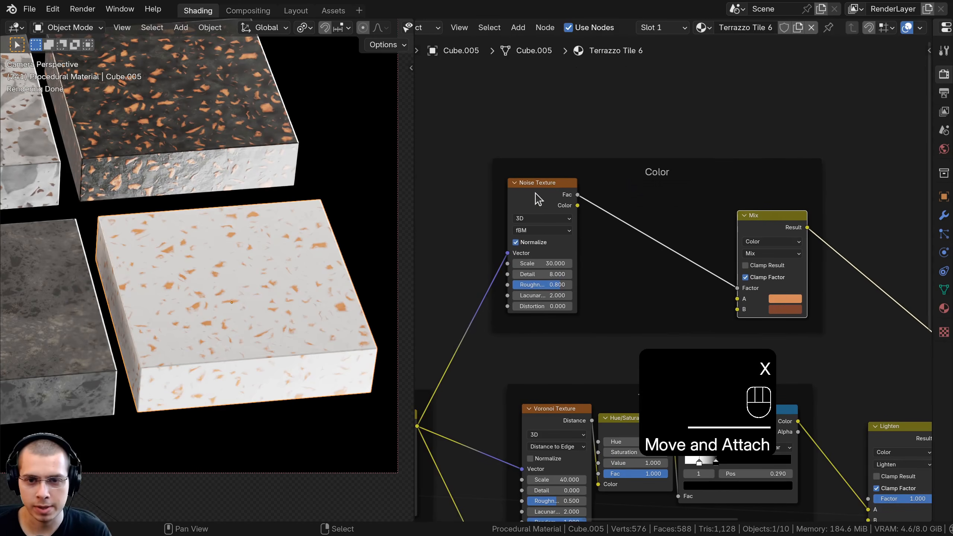
left_click_drag(535, 193, 536, 199)
left_click_drag(574, 170, 622, 195)
middle_click_drag(659, 235, 570, 168)
scroll(569, 168, "up", 1)
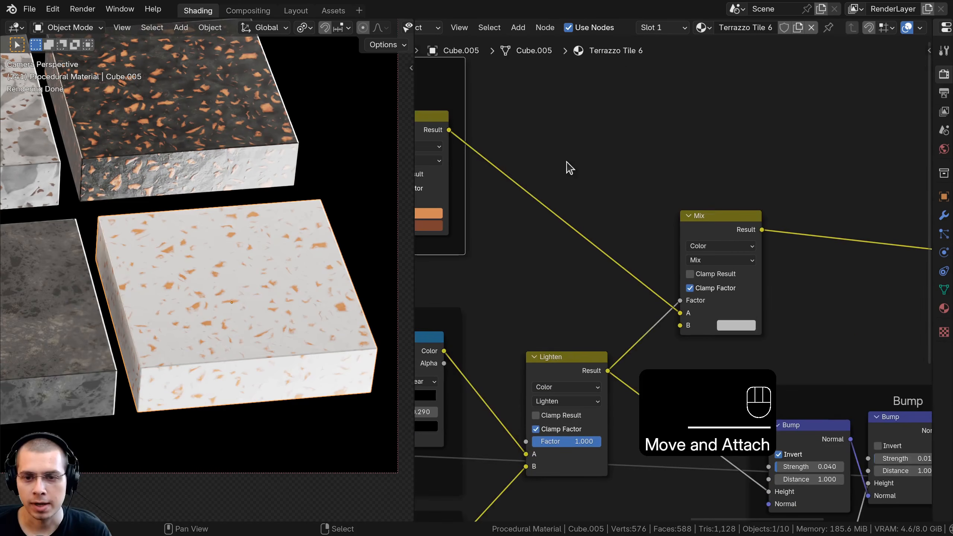
Set the B color of the Mix node that combines chips and background to dark gray, hex 191919.
middle_click_drag(716, 337, 712, 286)
scroll(712, 285, "up", 1)
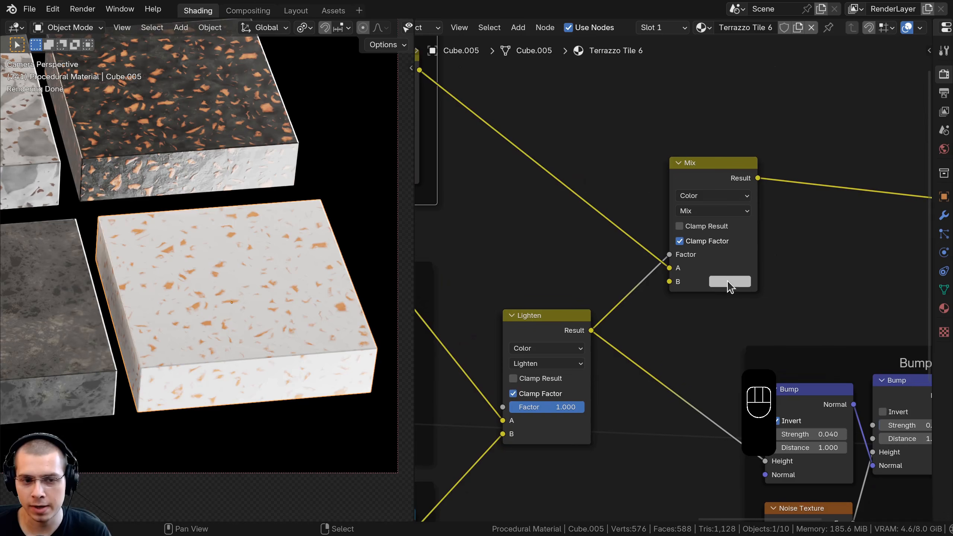
scroll(724, 287, "down", 1)
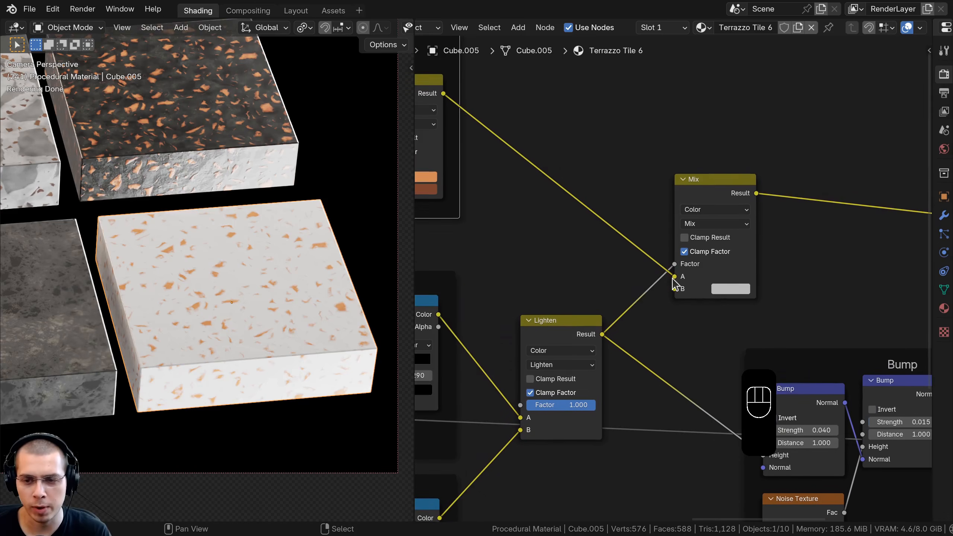
left_click(724, 288)
left_click_drag(763, 260, 717, 260)
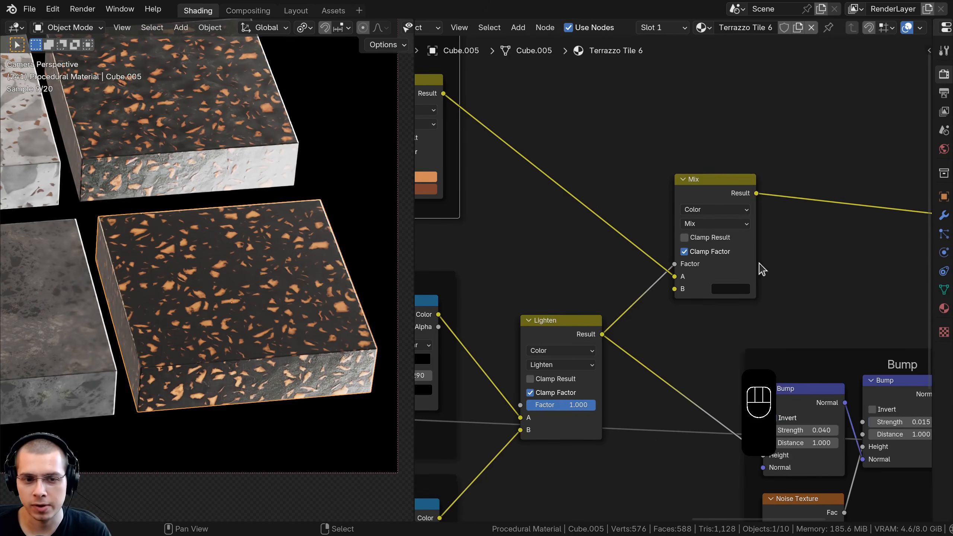
scroll(714, 292, "up", 1)
key("ctrl+v")
left_click(754, 291)
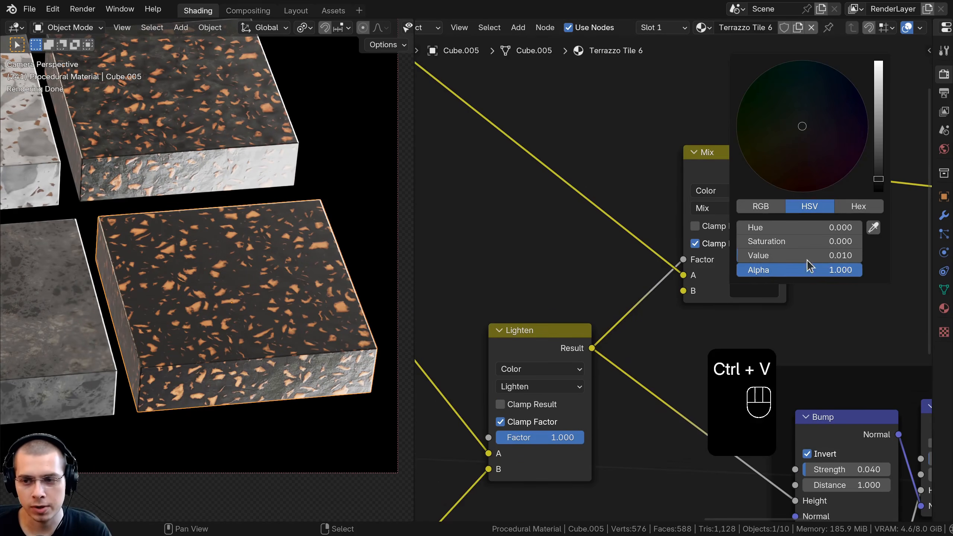
left_click(855, 208)
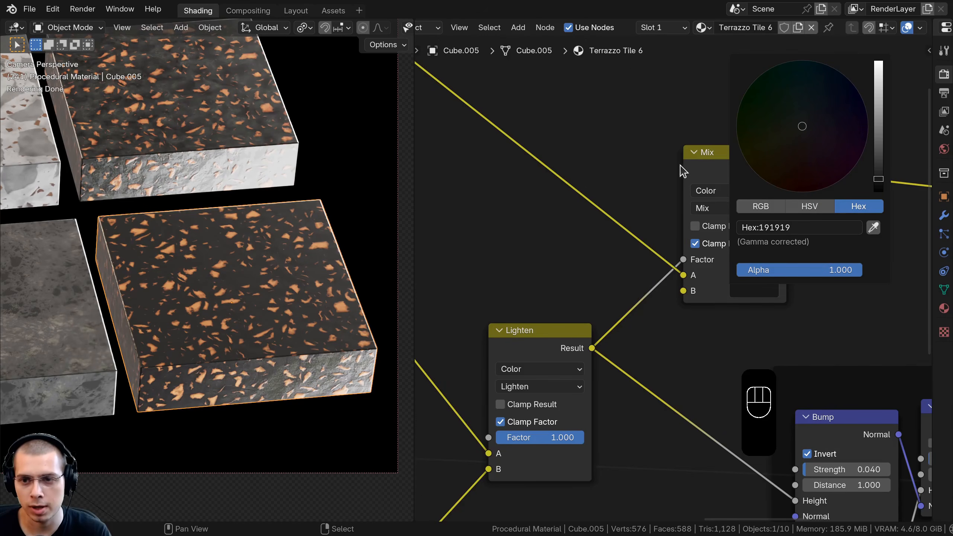
Reposition the Color frame's Mix node slightly and change its colors to medium gray for A and black for B.
scroll(562, 214, "down", 1)
middle_click_drag(563, 214, 807, 359)
left_click_drag(649, 203, 643, 176)
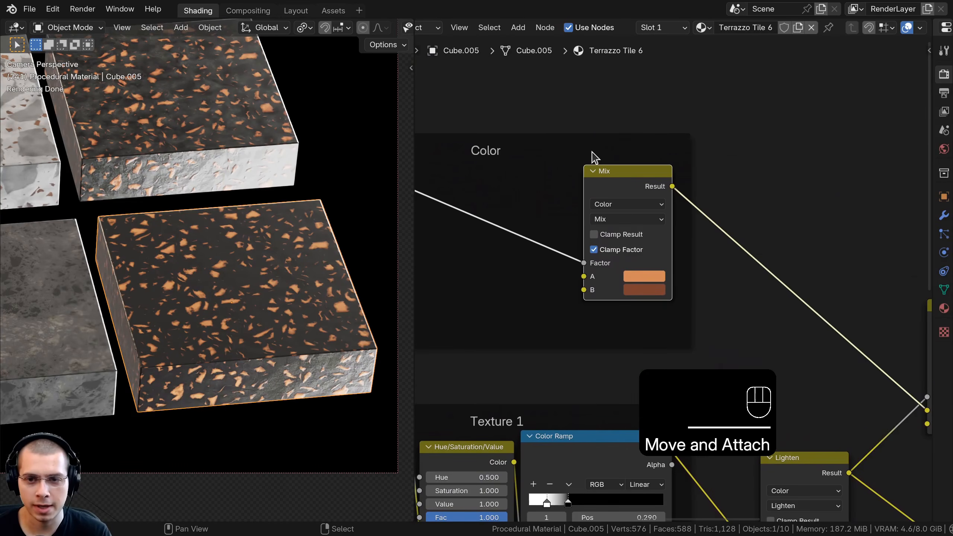
left_click_drag(592, 151, 585, 176)
key("a")
scroll(601, 184, "up", 5)
scroll(623, 326, "down", 1)
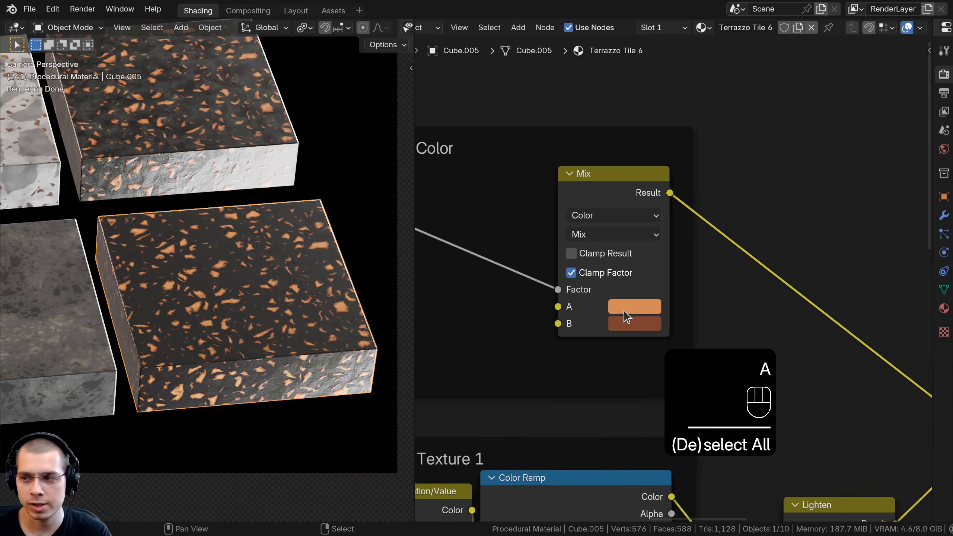
middle_click_drag(842, 300, 862, 286)
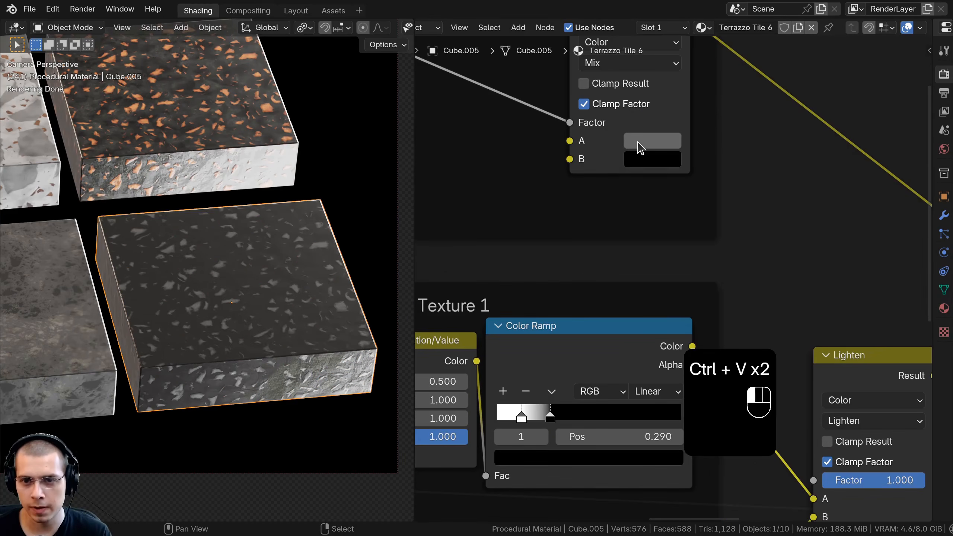
left_click(640, 147)
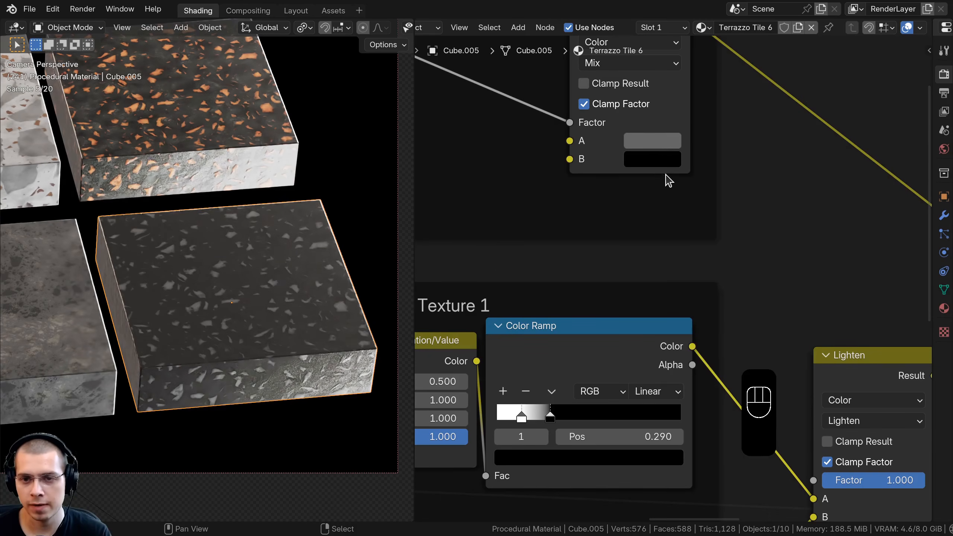
left_click(667, 160)
left_click_drag(795, 305, 798, 327)
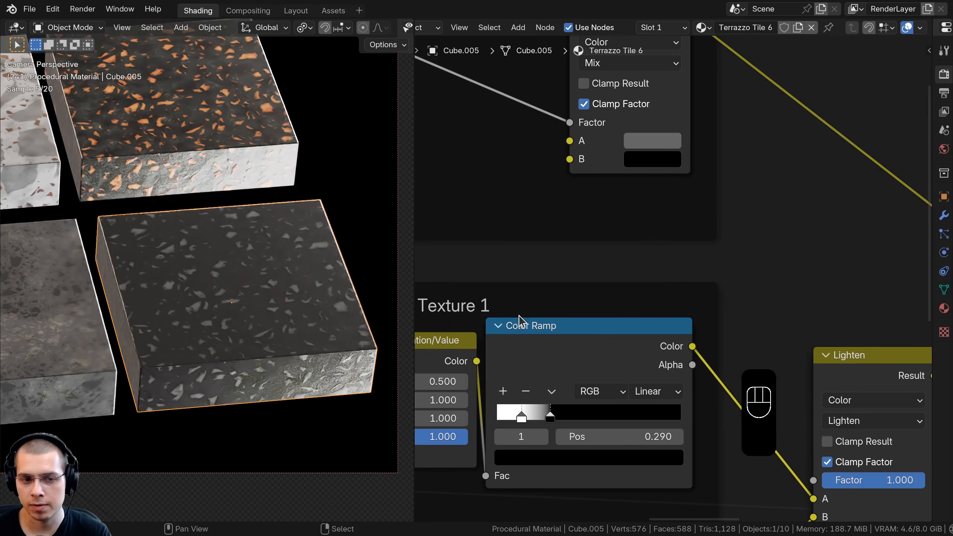
Examine the gray chips on the tile block's surface up close.
scroll(300, 337, "down", 1)
middle_click_drag(300, 336, 300, 341, "shift")
scroll(619, 225, "down", 3)
scroll(619, 225, "down", 3)
middle_click_drag(619, 224, 631, 233)
middle_click_drag(192, 251, 152, 223, "shift")
scroll(146, 214, "up", 4)
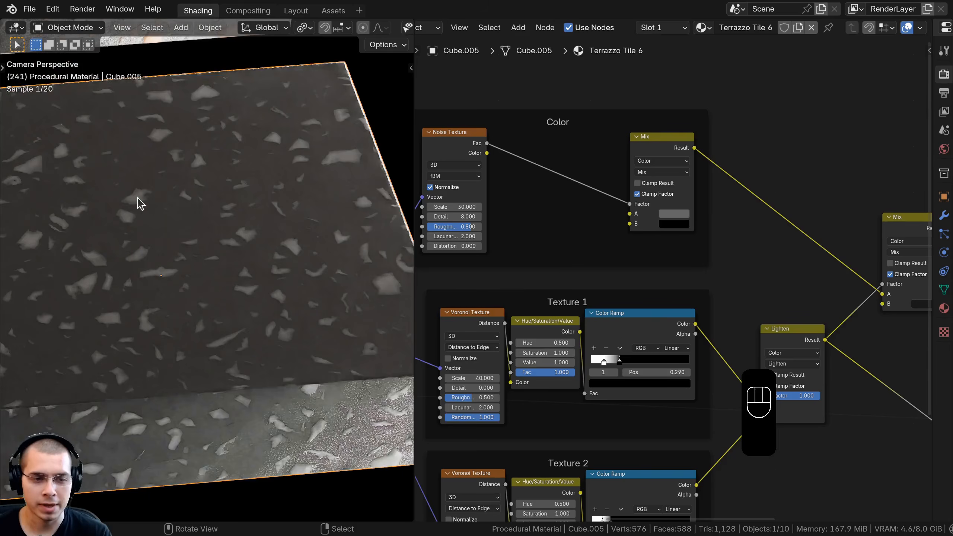
middle_click_drag(164, 263, 198, 286, "shift")
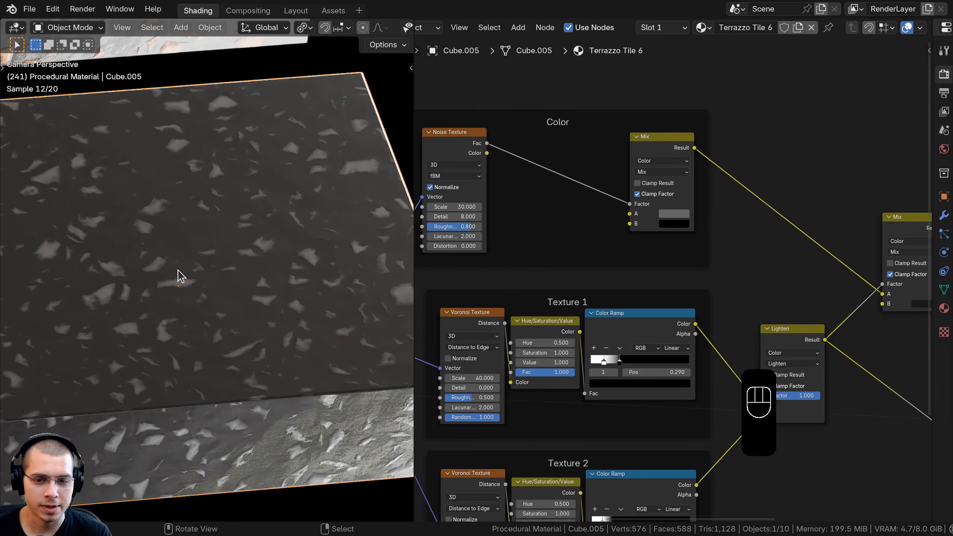
Set Value to 13 on the Hue/Saturation/Value nodes in both the Texture 1 and Texture 2 frames.
middle_click_drag(521, 330, 533, 188)
scroll(603, 114, "up", 1)
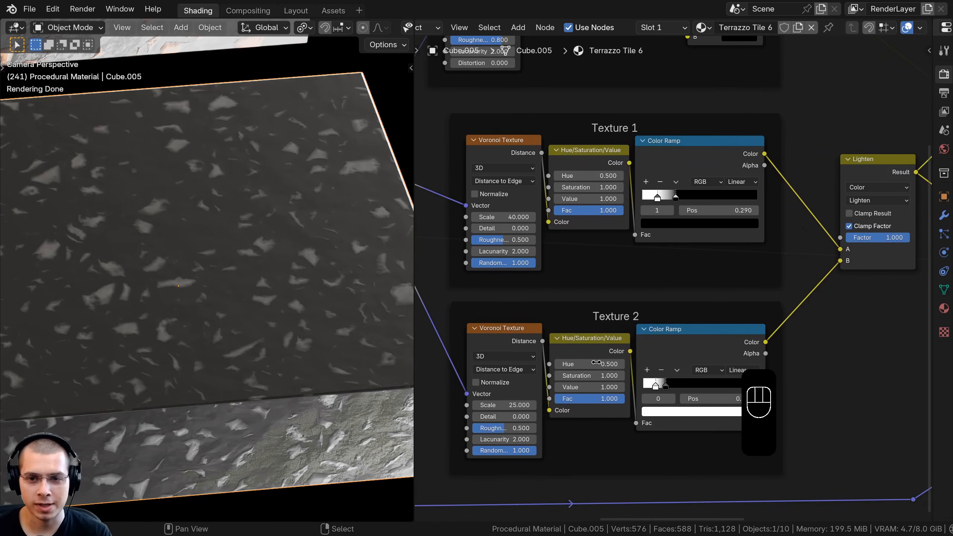
scroll(596, 362, "up", 1)
left_click_drag(578, 185, 616, 184)
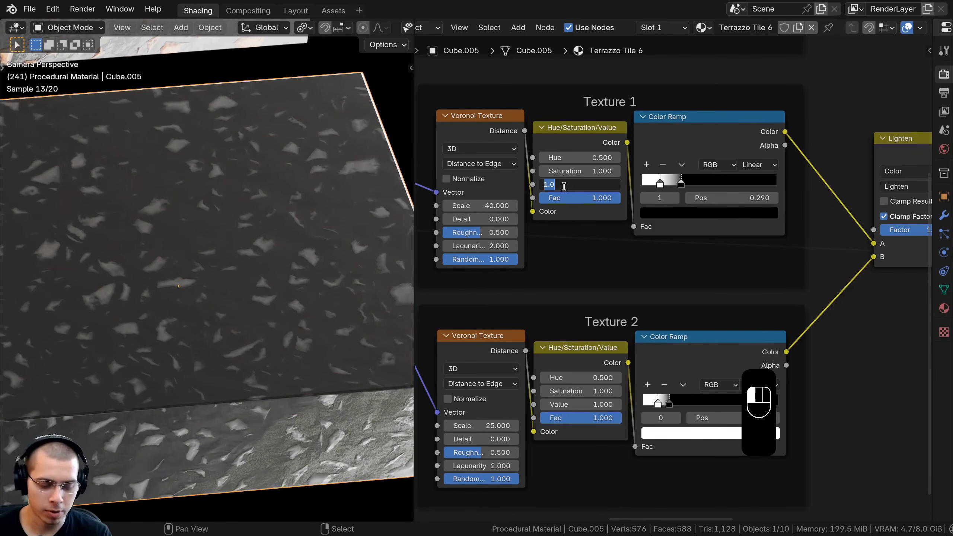
type("13")
key("Return")
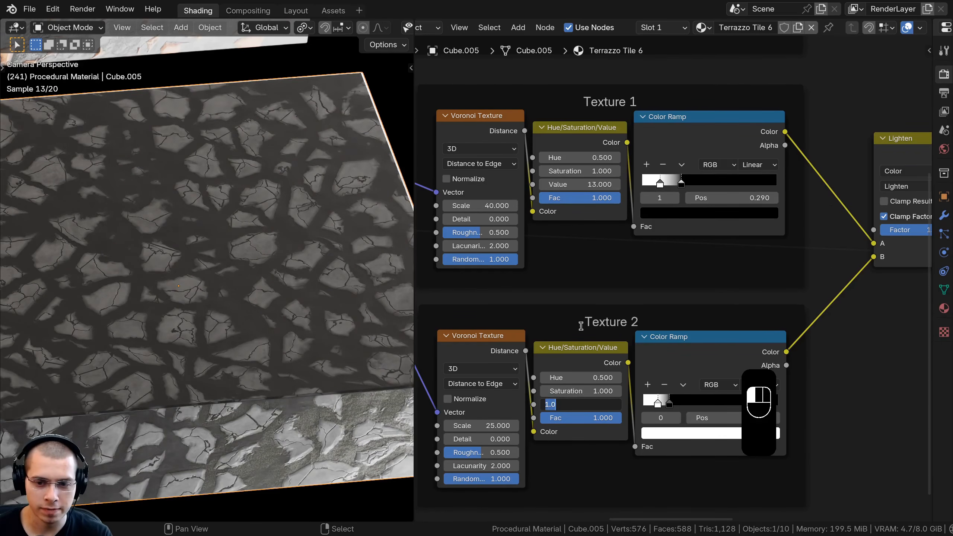
type("13")
key("Return")
middle_click_drag(260, 250, 234, 206)
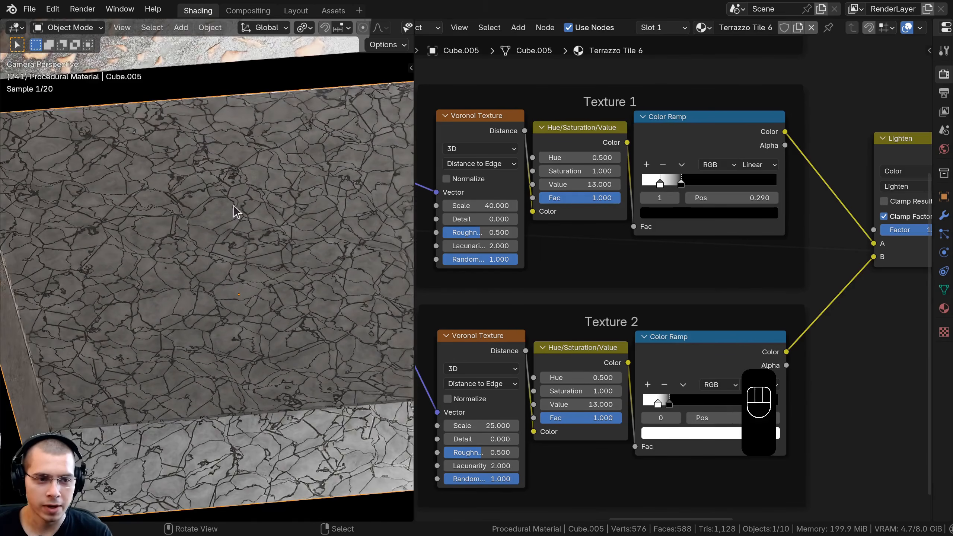
Set the Voronoi Texture scale to 31 in the Texture 1 frame and 17 in the Texture 2 frame.
scroll(568, 257, "down", 1)
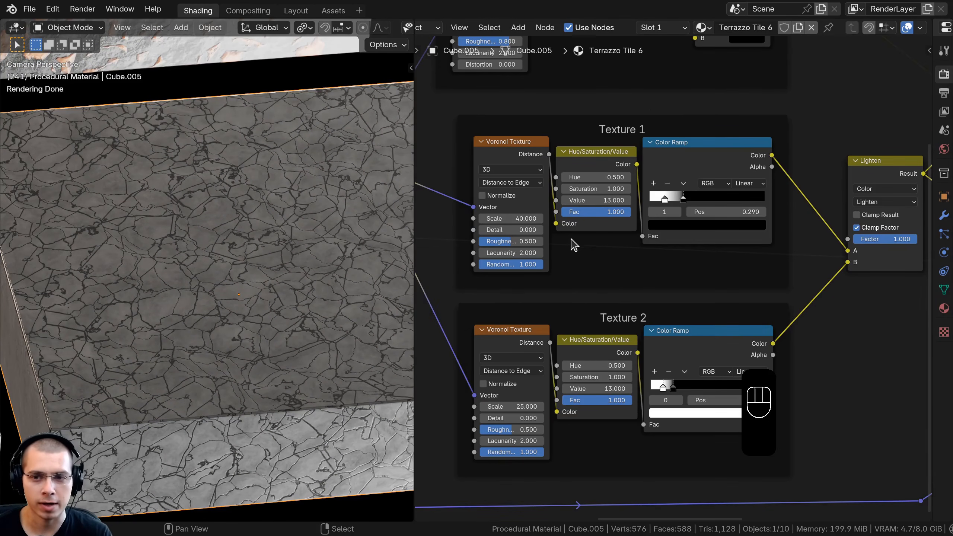
middle_click_drag(591, 230, 603, 239)
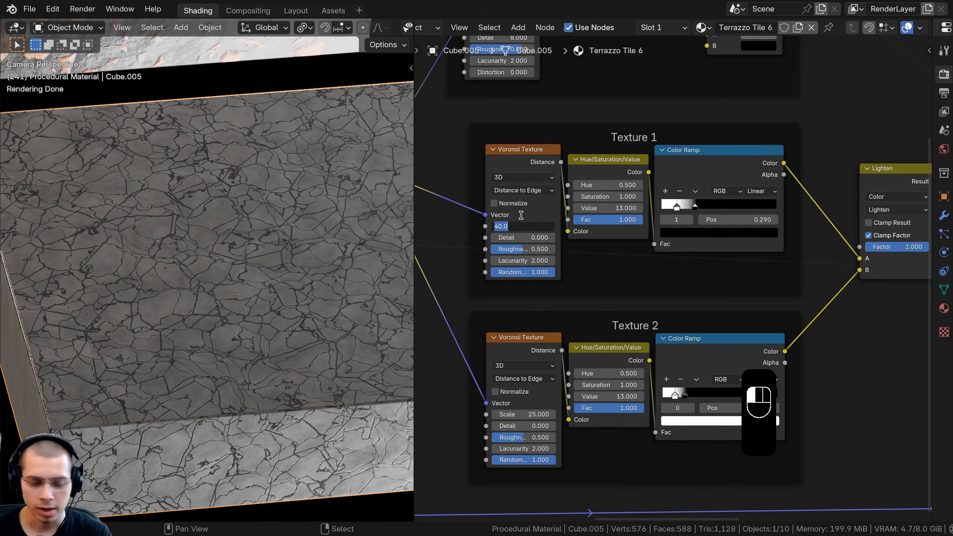
key("Return")
middle_click_drag(627, 280, 635, 271)
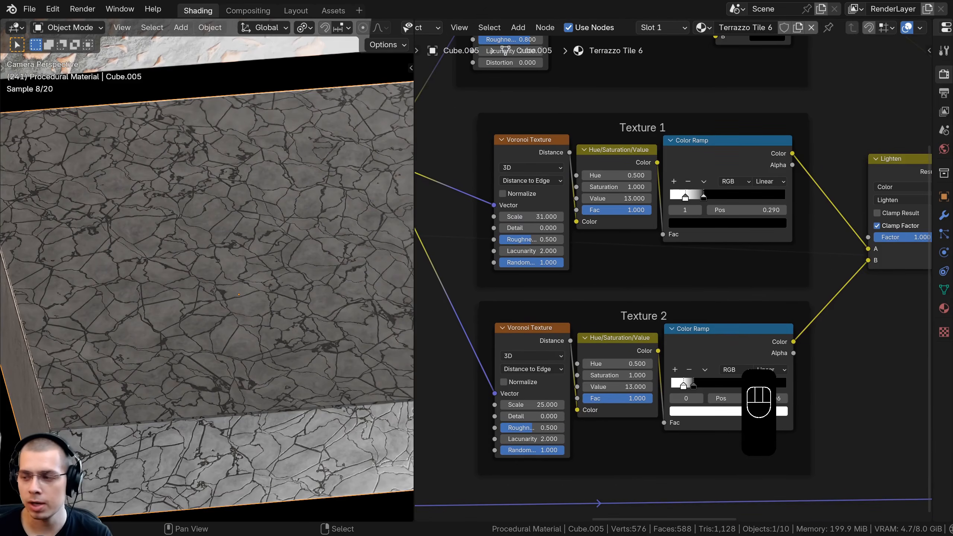
left_click(547, 403)
type("1")
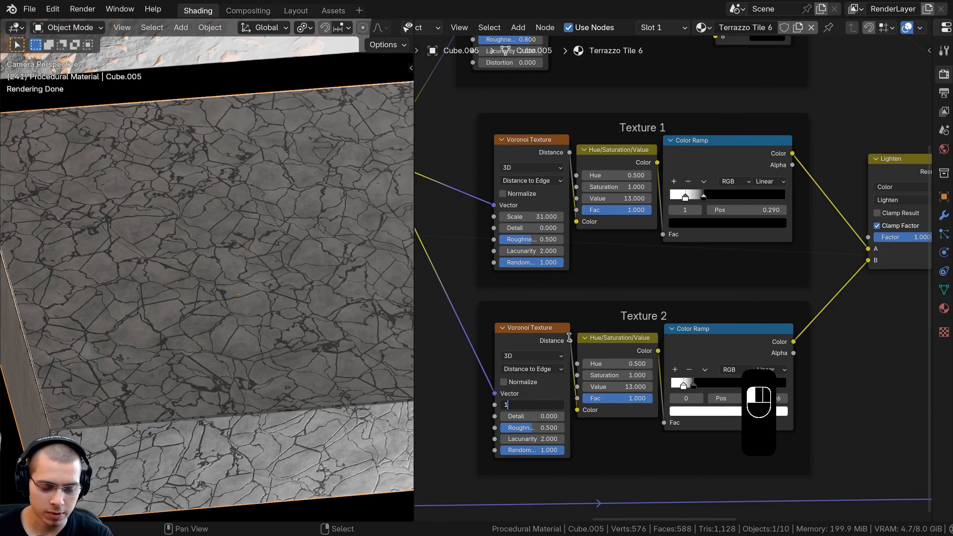
type("7")
key("Return")
Widen both Color Ramp gradients by lowering the white stops and placing the black stops at 0.300 in Texture 1 and 0.258 in Texture 2.
scroll(632, 256, "up", 1)
scroll(598, 174, "up", 3)
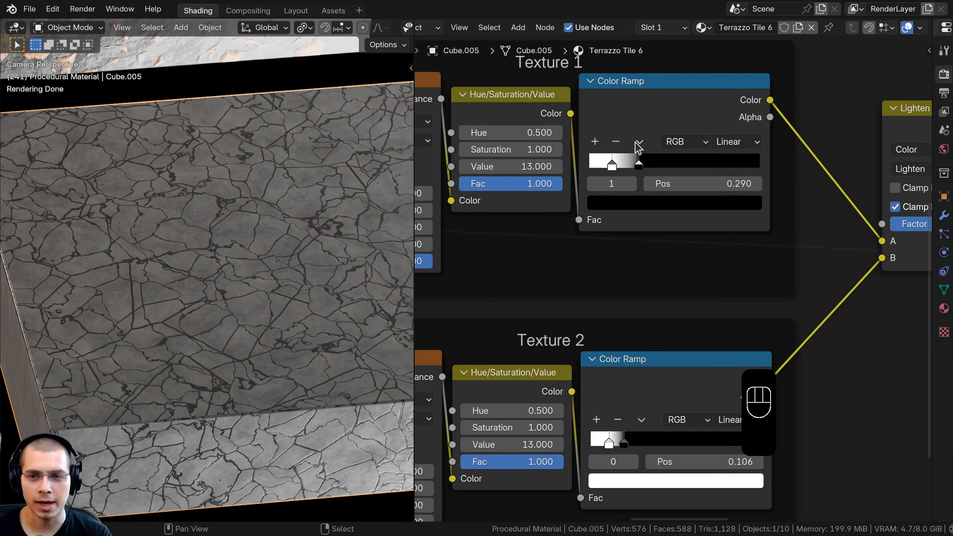
left_click(612, 182)
left_click_drag(612, 182, 643, 182)
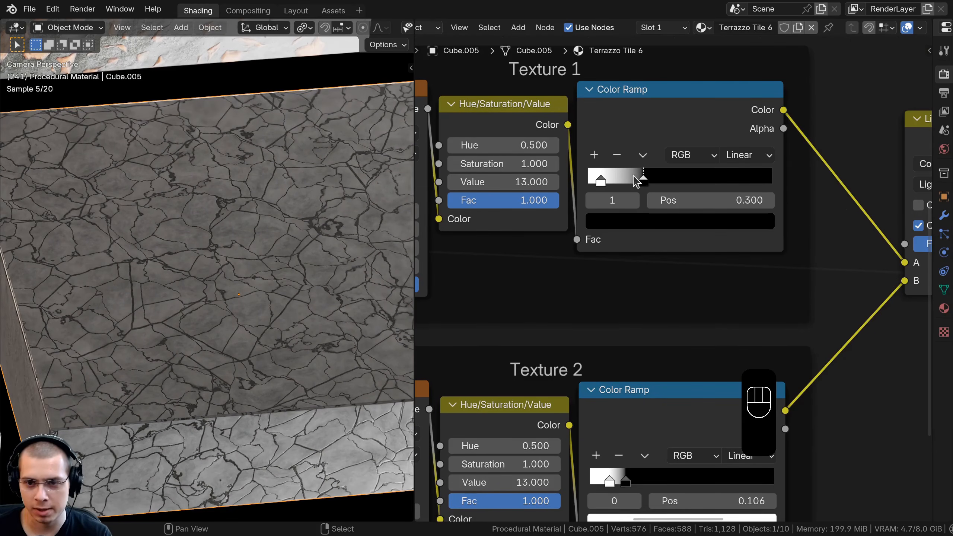
middle_click_drag(629, 371, 622, 199)
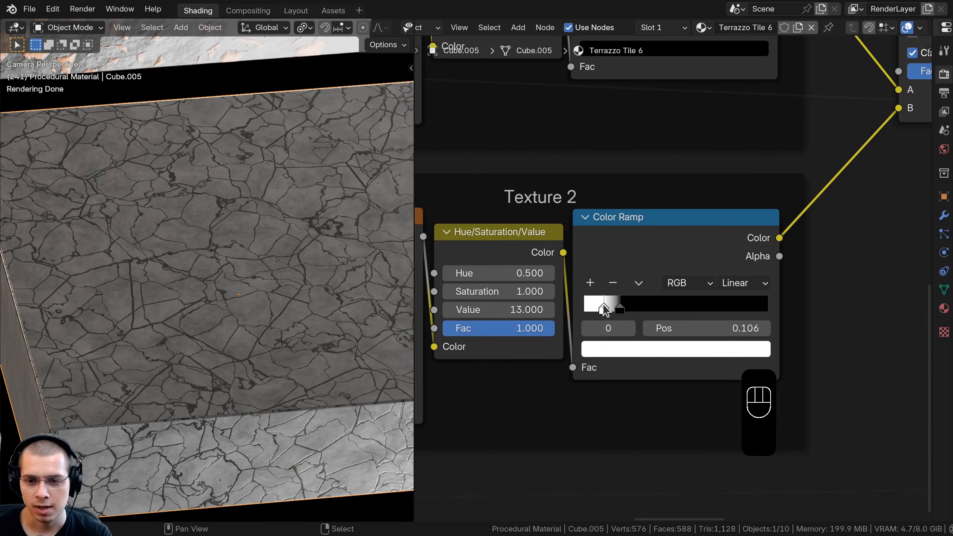
left_click_drag(603, 306, 632, 310)
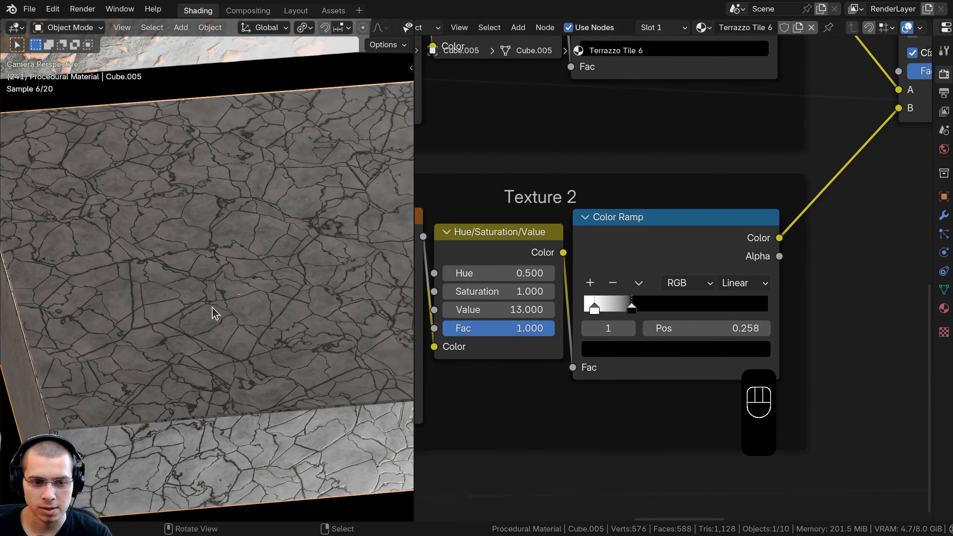
Reselect the cracked tile block and combine all its nodes except the Material Output into one node group.
scroll(211, 307, "down", 6)
key("a")
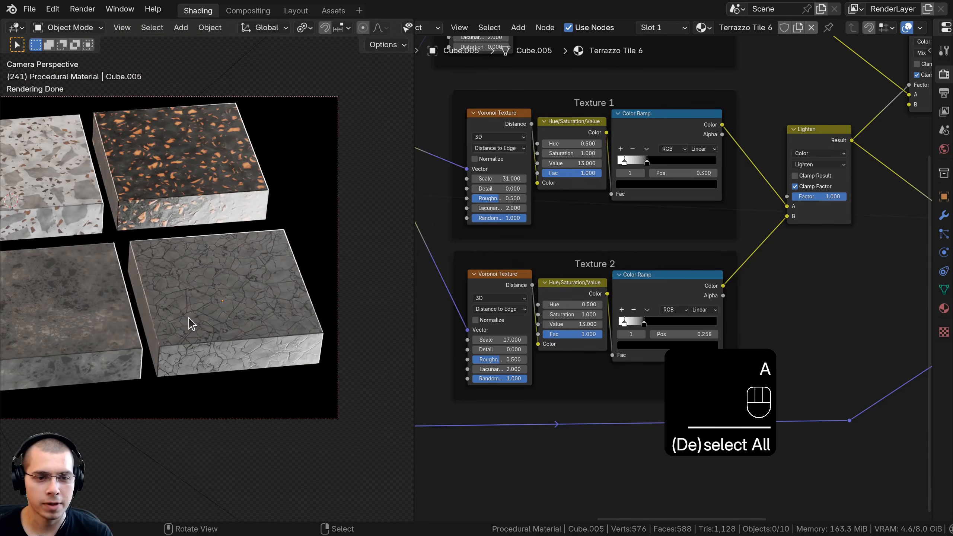
scroll(188, 317, "up", 3)
left_click(215, 260)
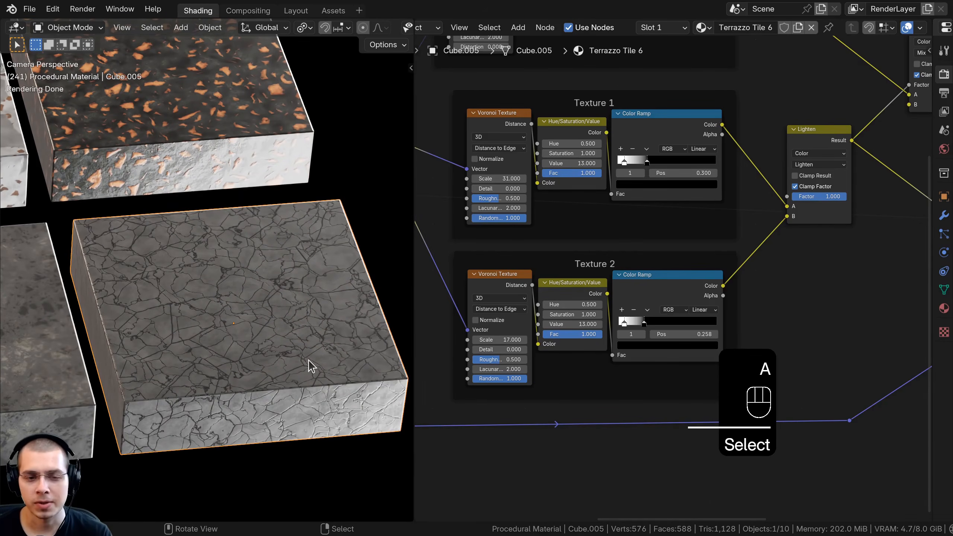
scroll(637, 330, "down", 5)
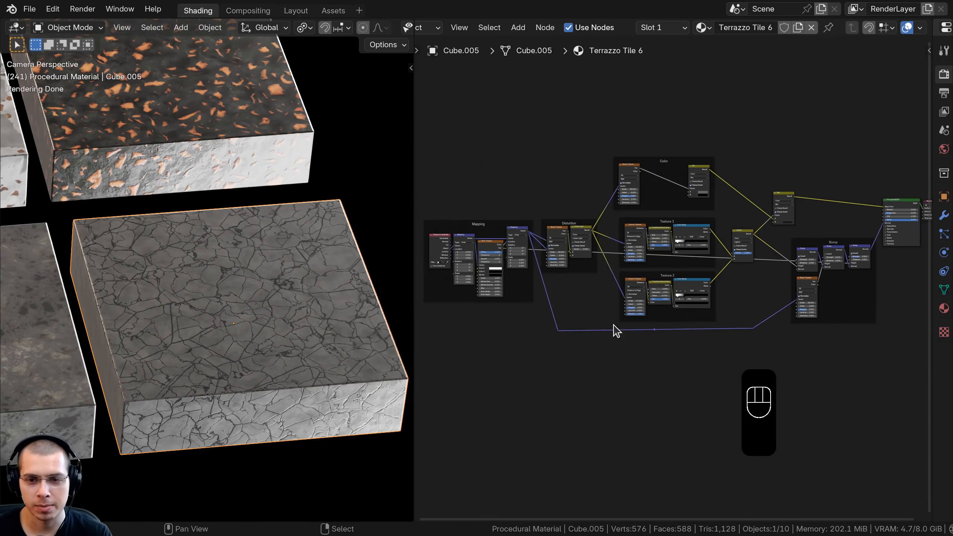
scroll(616, 330, "down", 2)
left_click_drag(479, 137, 842, 356)
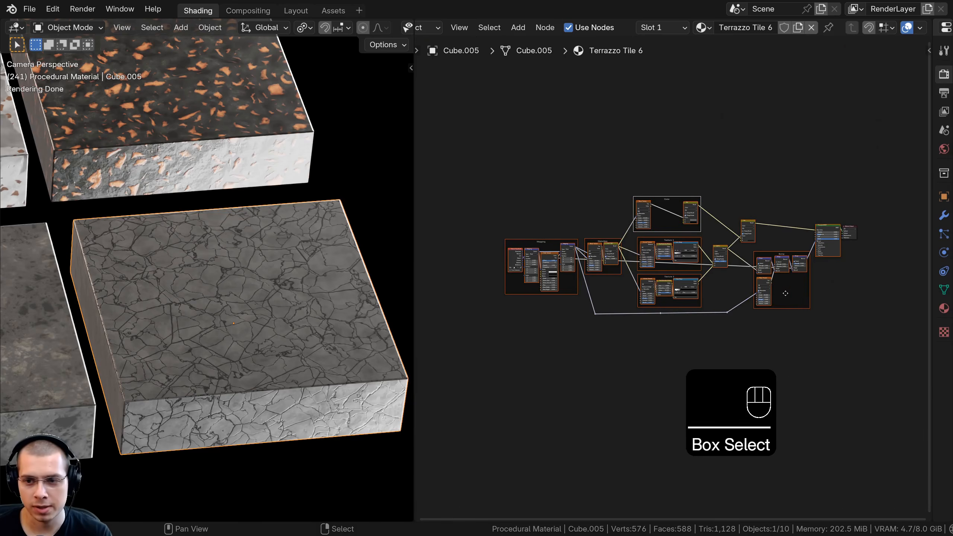
left_click_drag(785, 293, 770, 292)
key("ctrl+g")
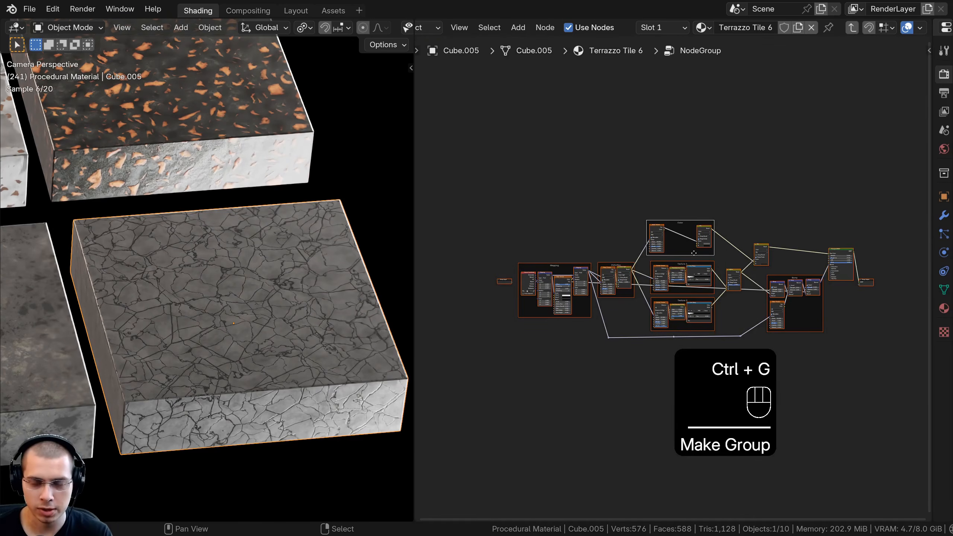
scroll(638, 297, "up", 4)
key("Tab")
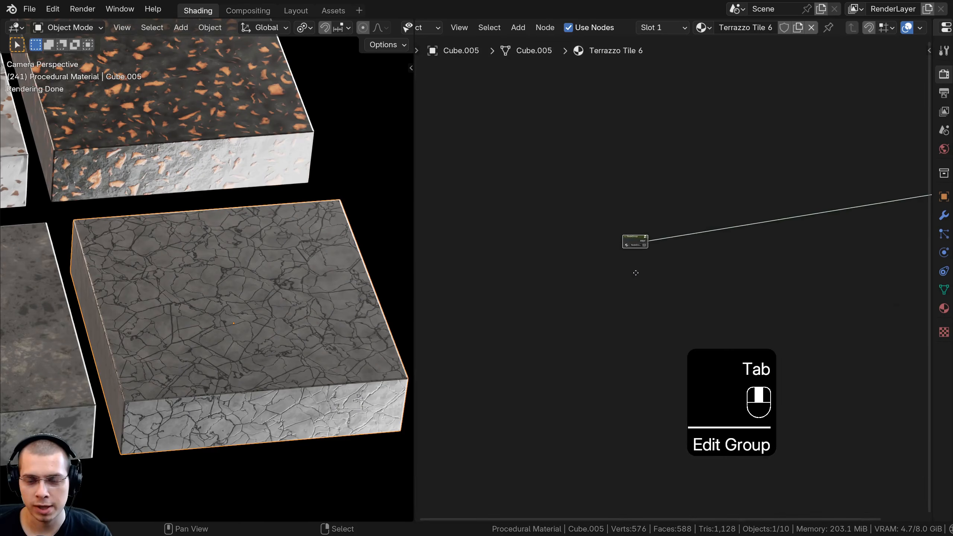
Place the new node group beside the Material Output and widen it to fit its full name.
key("g")
left_click(640, 326)
scroll(637, 320, "up", 6)
key("g")
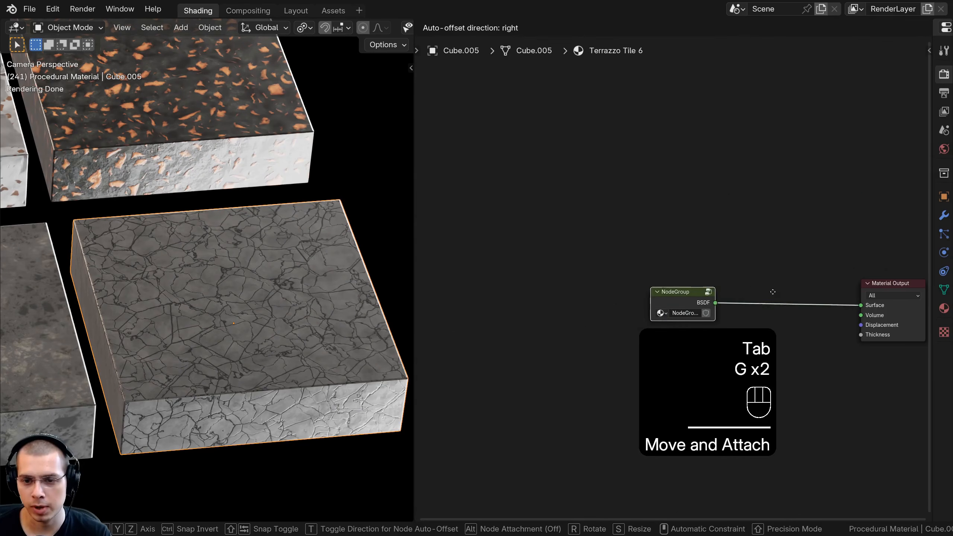
left_click(799, 303)
left_click_drag(764, 300, 705, 299)
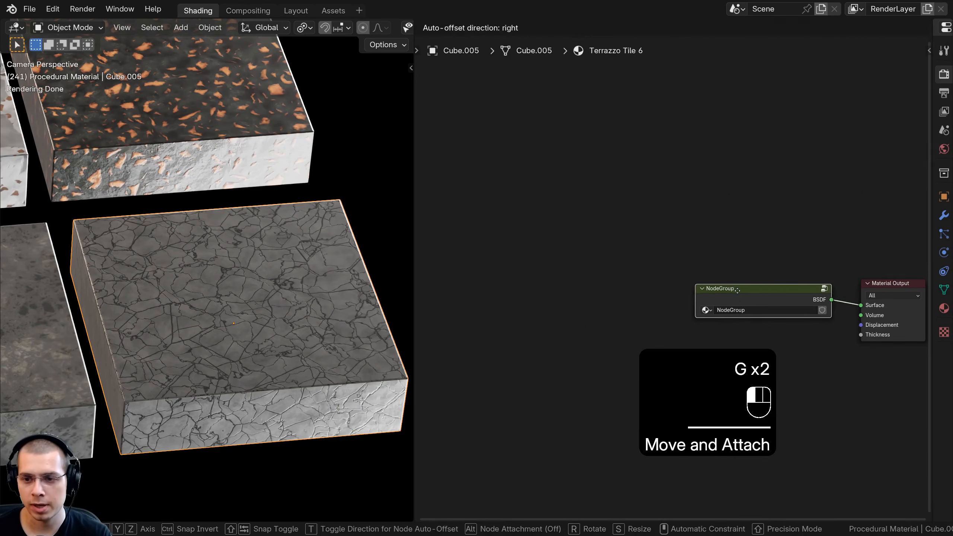
key("Home")
Rename the node group Terrazzo Tile 6 to match the material's name.
left_click(729, 28)
left_click(622, 182)
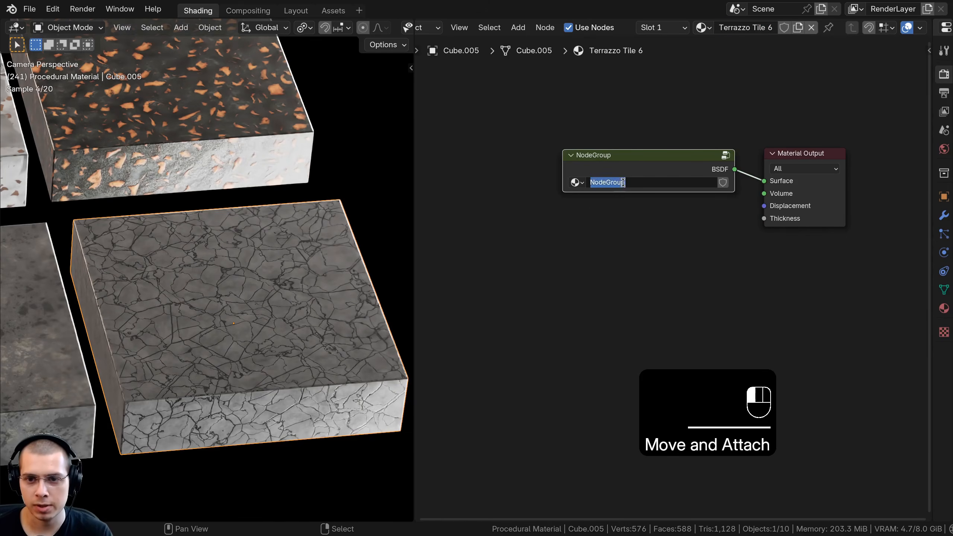
left_click_drag(635, 173, 629, 241)
Open the Terrazzo Tile 6 node group for editing and rename its BSDF output socket Shader.
key("Tab")
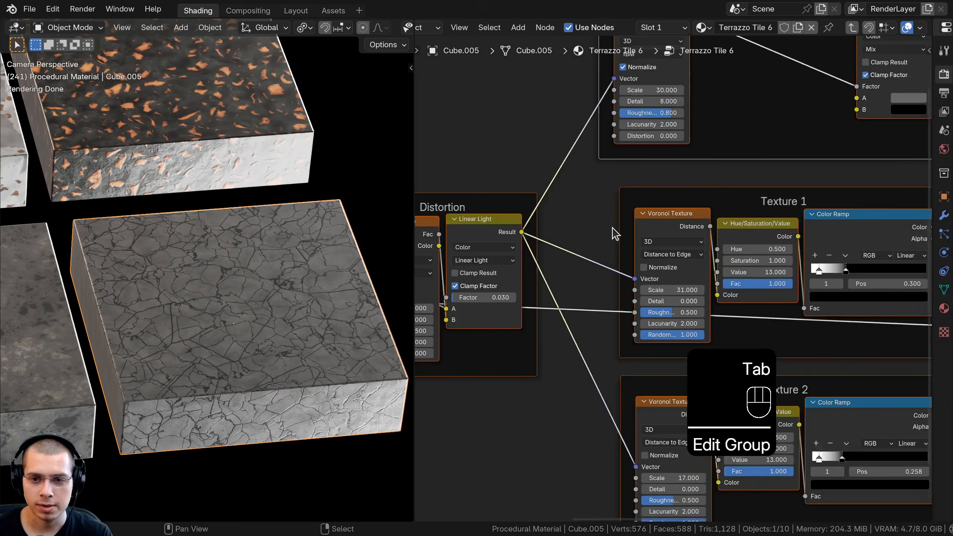
key("n")
middle_click_drag(728, 168, 708, 229)
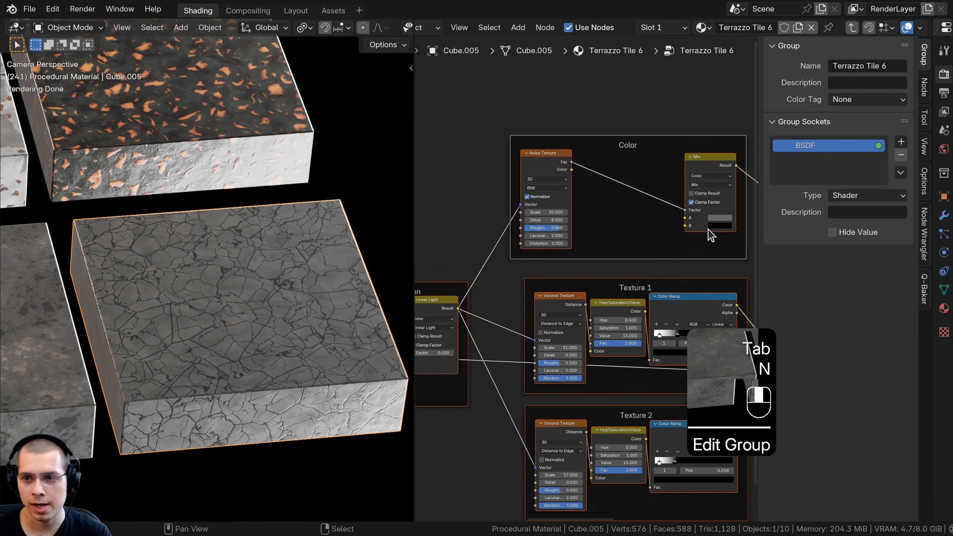
double_click(817, 147)
type("Shader")
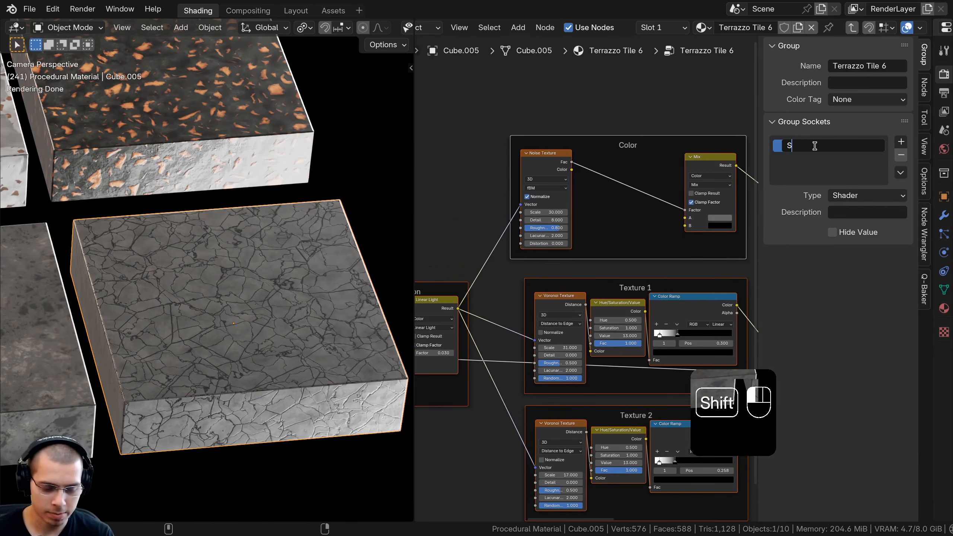
key("Return")
scroll(655, 256, "down", 2)
key("Home")
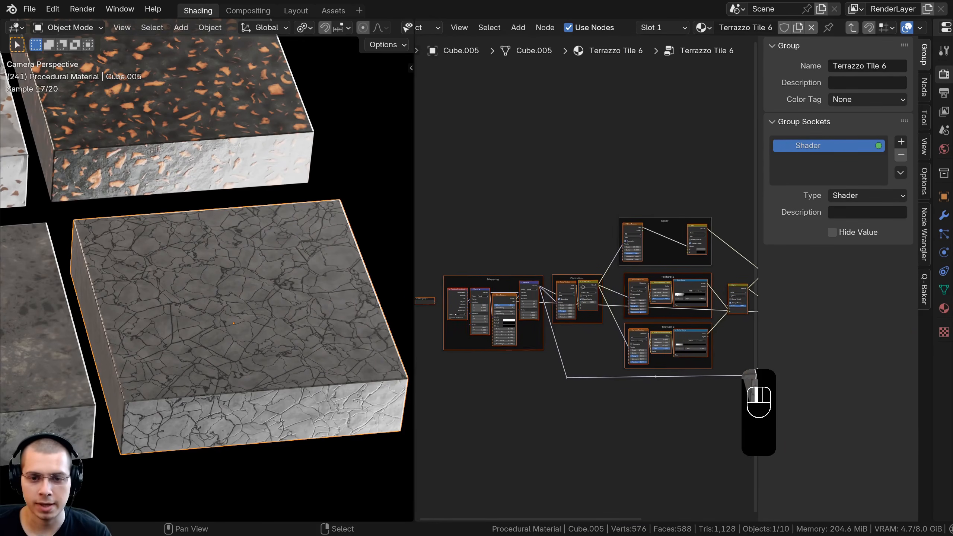
Enlarge the node editor by narrowing the 3D viewport and place the Group Input node beside the Mapping frame.
left_click_drag(414, 230, 224, 241)
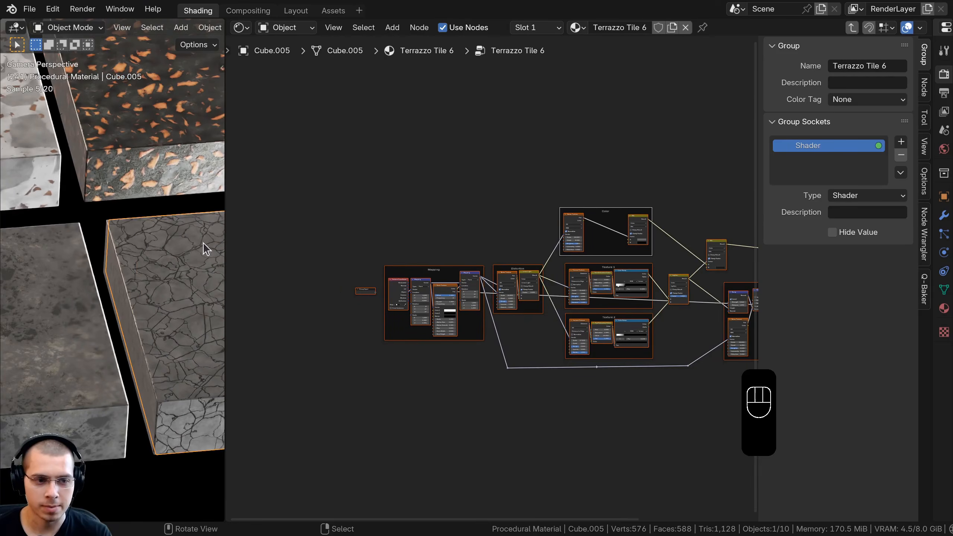
middle_click_drag(204, 245, 29, 187, "shift")
key("a")
scroll(525, 263, "up", 15)
middle_click_drag(424, 289, 452, 277)
key("a")
left_click(511, 225)
key("g")
left_click(492, 190)
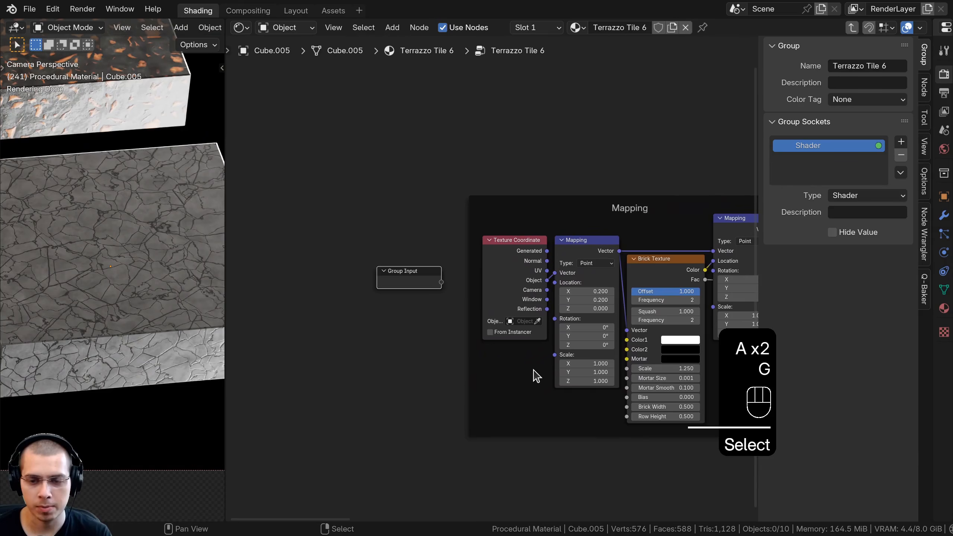
Expose the first Mapping node's Scale as a group input of type Float with a default of 1.000, and exit the group.
left_click_drag(555, 355, 441, 288)
left_click(810, 160)
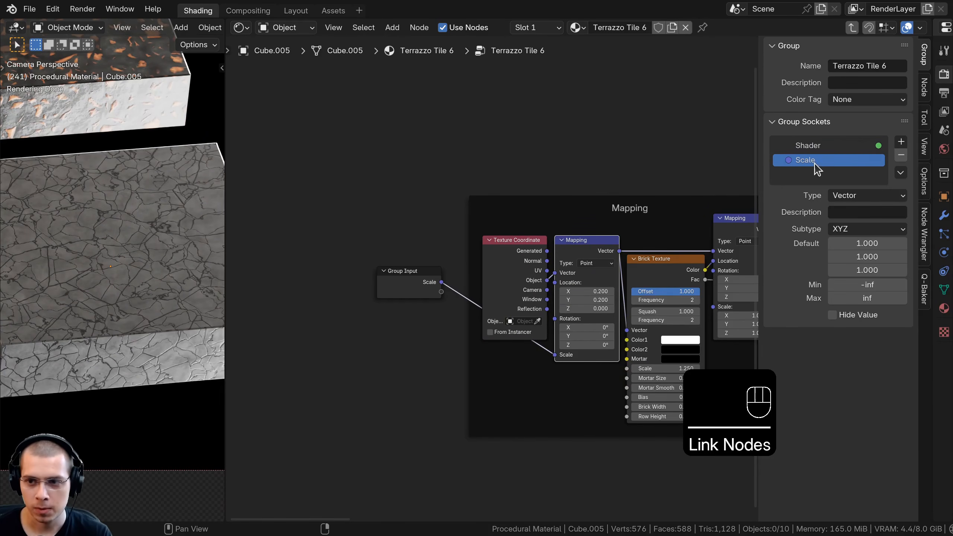
left_click(862, 199)
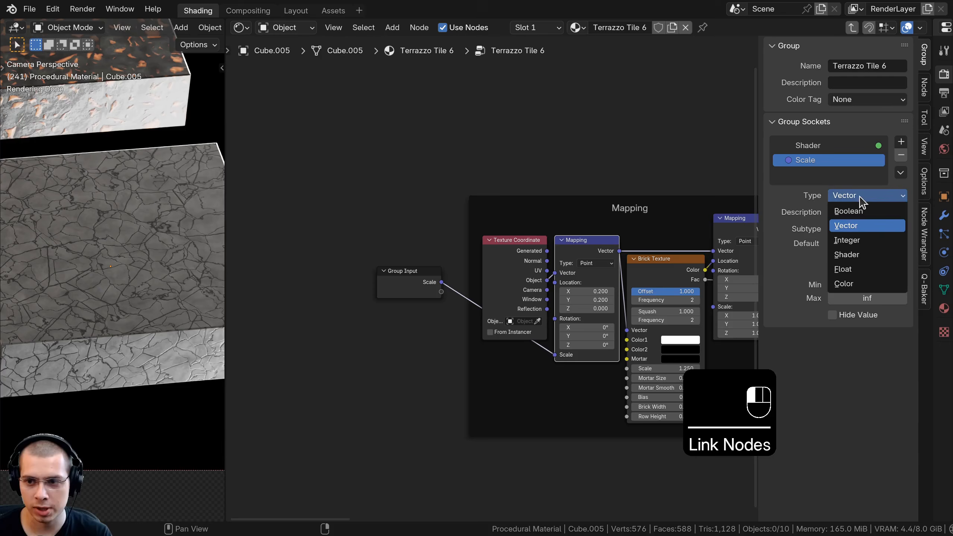
left_click(860, 271)
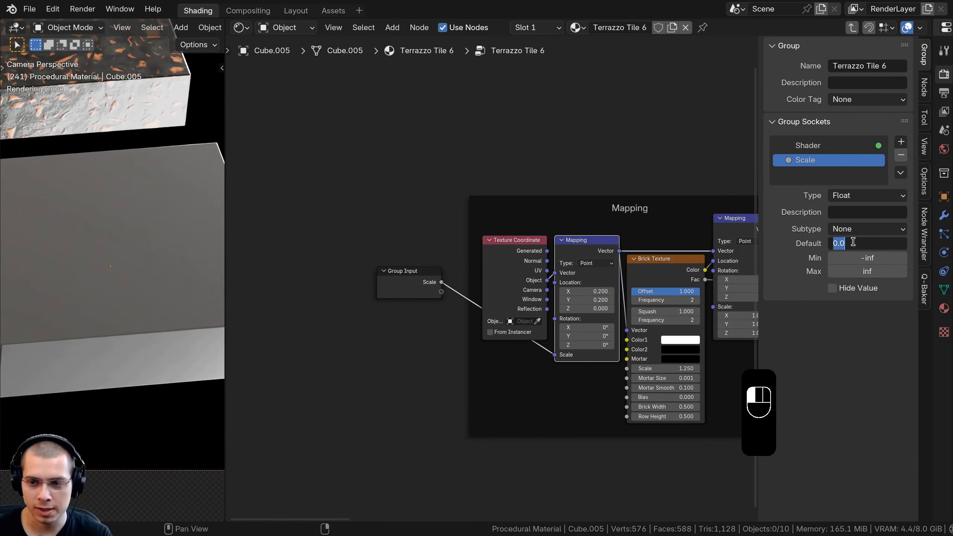
type("1")
key("Return")
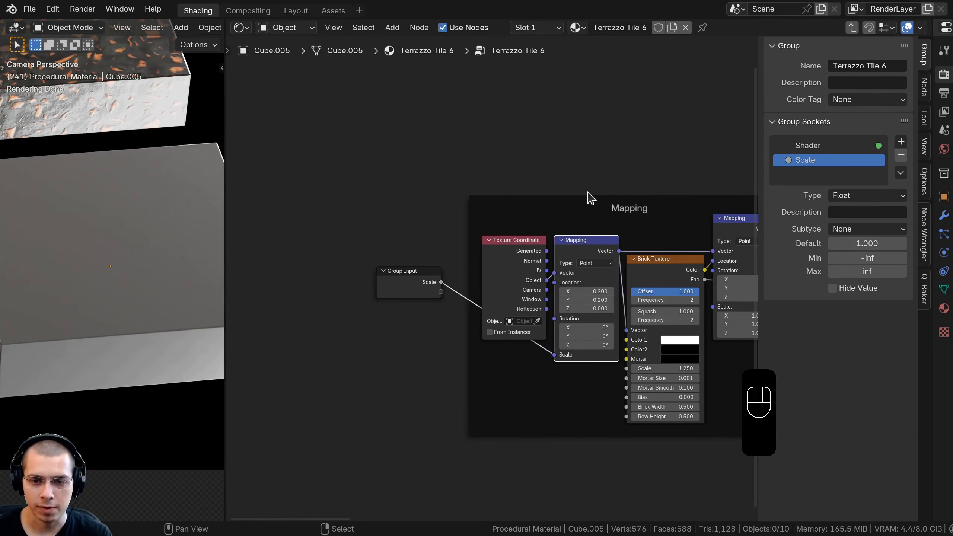
key("Tab")
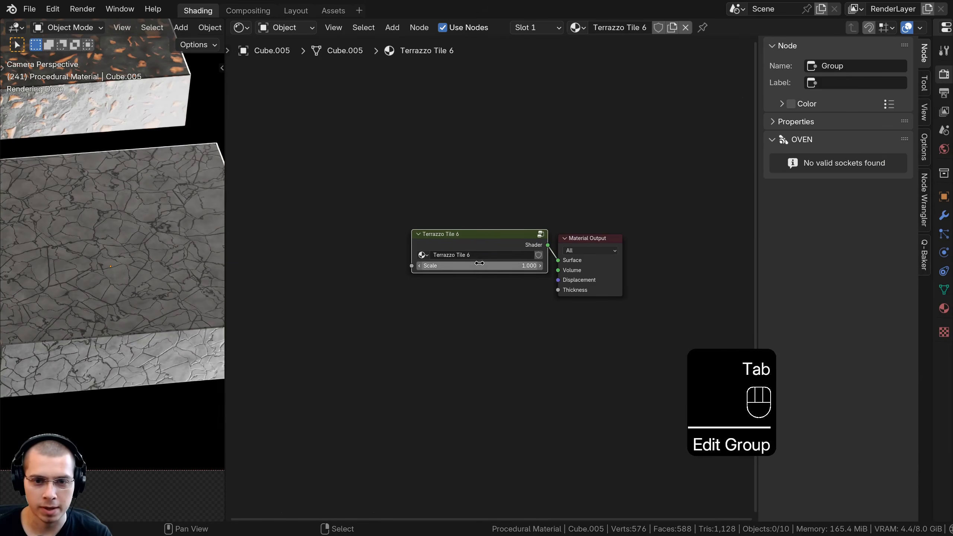
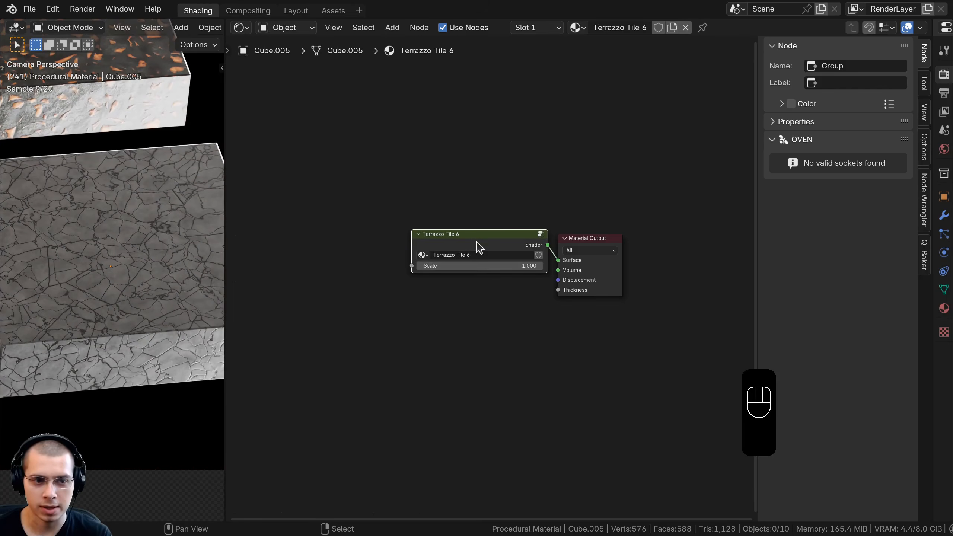
Reenter the node group and expose the Brick Texture's Scale as a group input named Tiles Scale.
left_click(477, 246)
key("Tab")
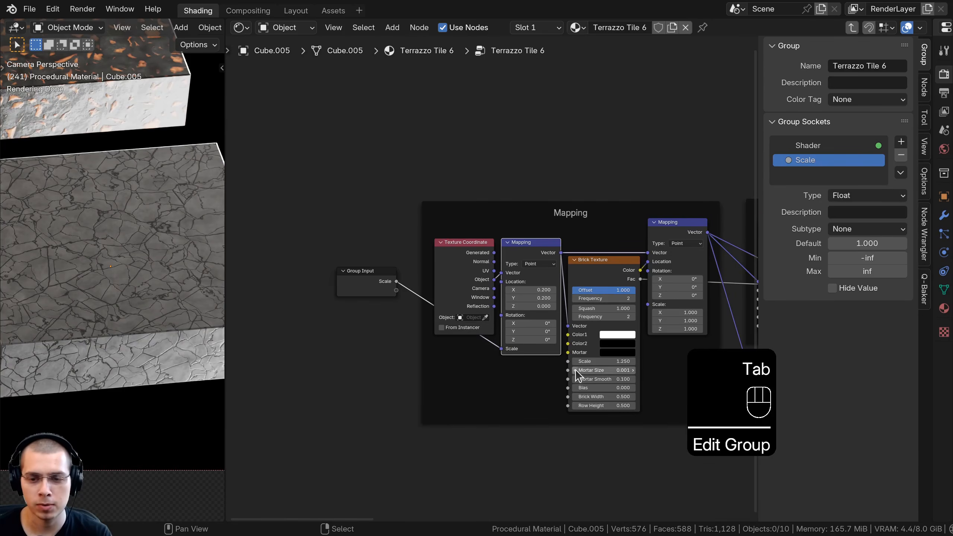
left_click_drag(569, 361, 396, 290)
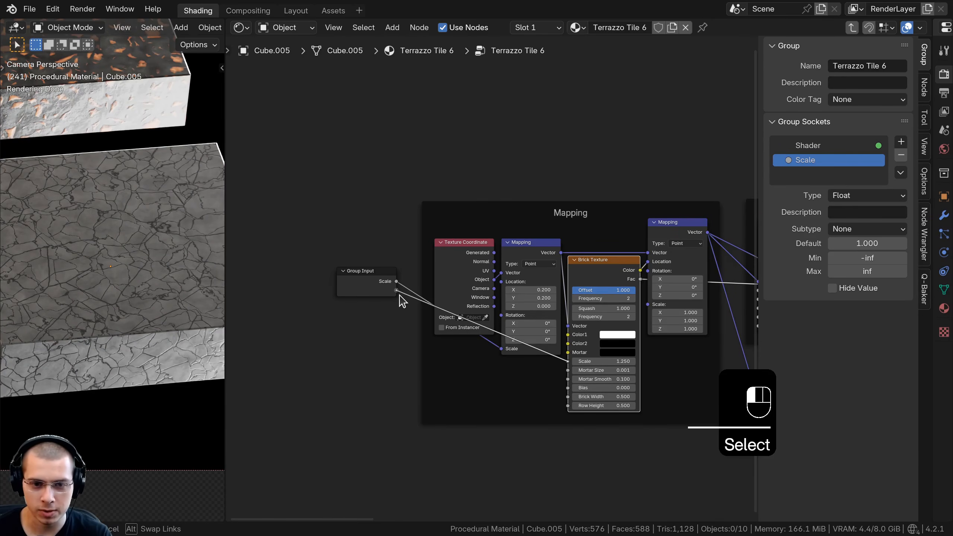
double_click(787, 175)
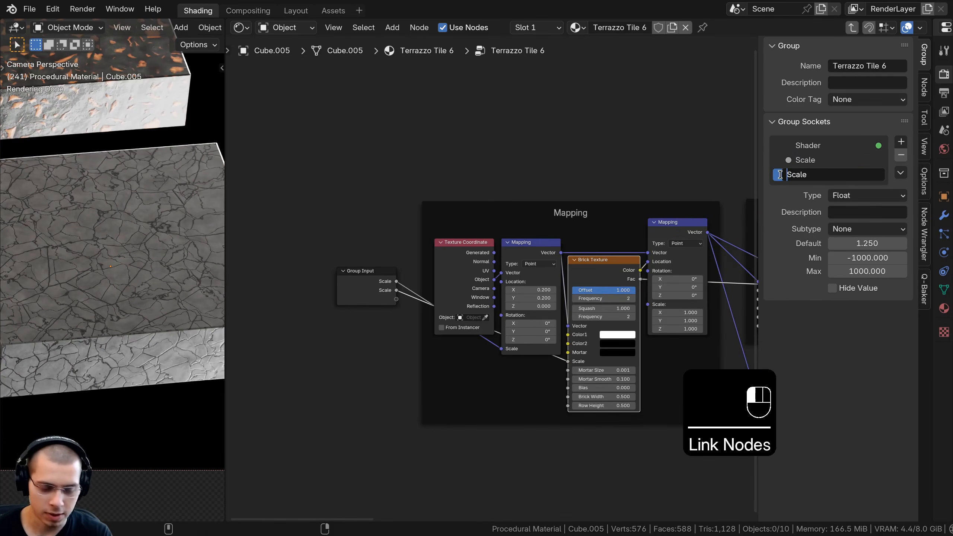
key("Return")
middle_click_drag(610, 262, 617, 266)
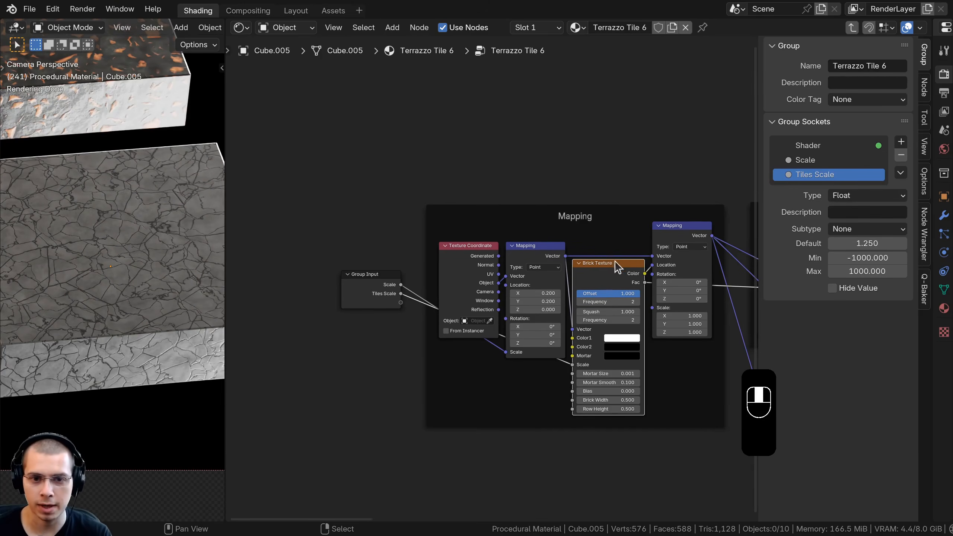
Move the Group Input node beside the Noise Texture in the Color frame.
scroll(503, 282, "down", 2)
left_click(390, 283)
scroll(388, 285, "down", 3)
middle_click_drag(378, 286, 349, 327)
key("g")
left_click(606, 116)
middle_click_drag(613, 120, 393, 201)
scroll(394, 201, "up", 3)
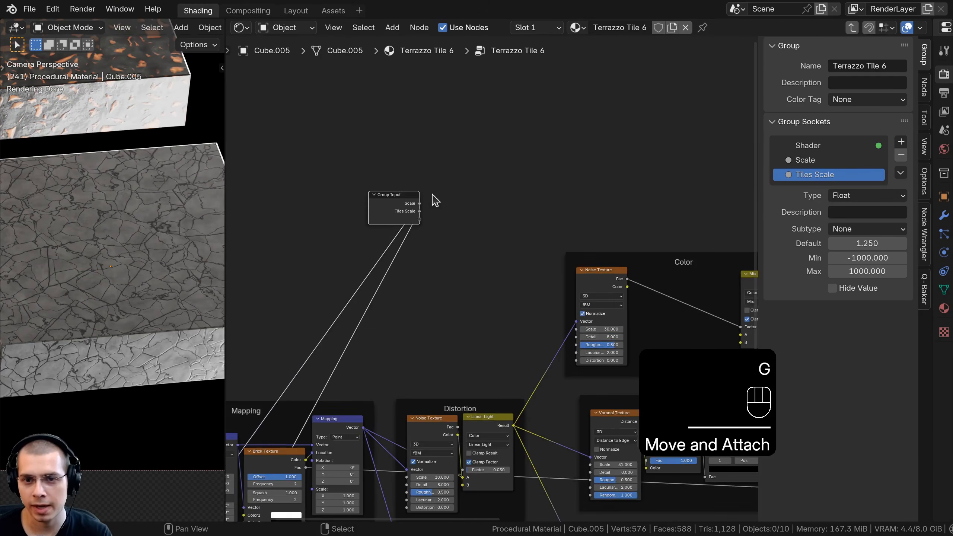
key("g")
left_click(549, 284)
scroll(447, 204, "up", 5)
middle_click_drag(552, 265, 446, 187)
scroll(447, 205, "up", 1)
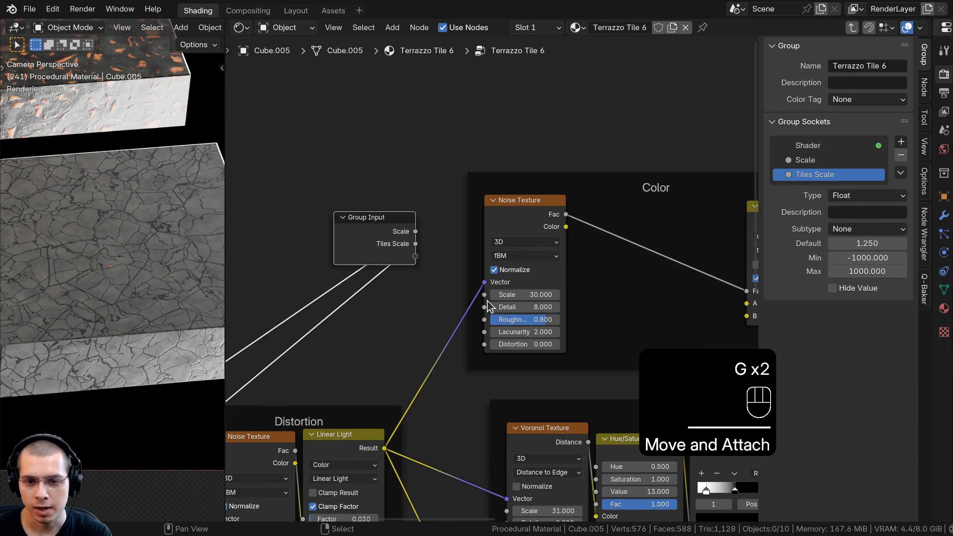
Expose the Color frame's Noise Texture Scale as a group input named Color Scale.
left_click_drag(485, 295, 415, 257)
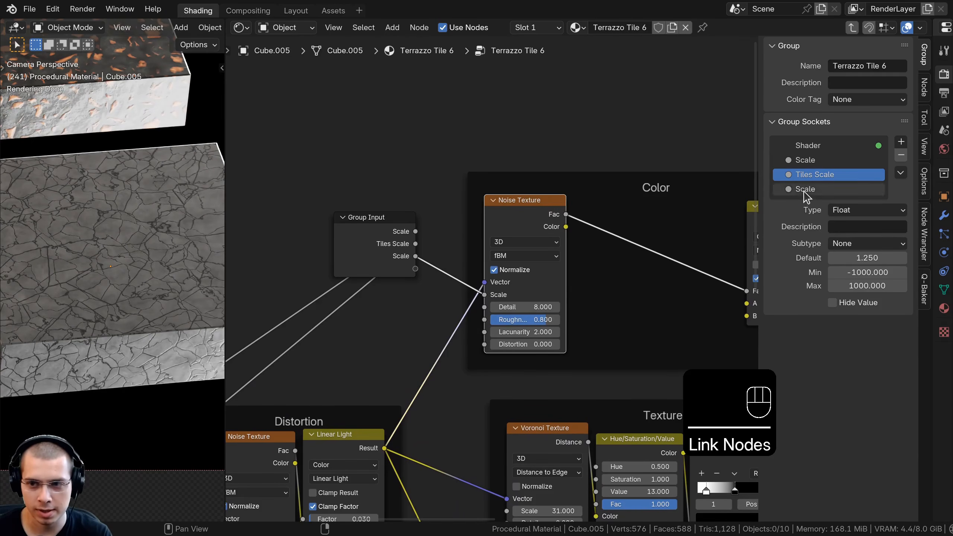
left_click(817, 190)
double_click(790, 187)
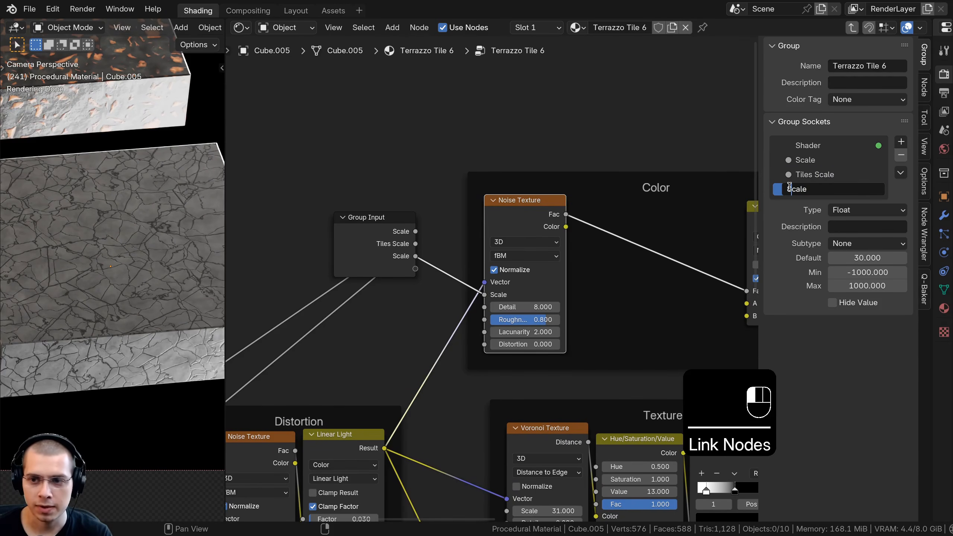
type("Color")
key("Return")
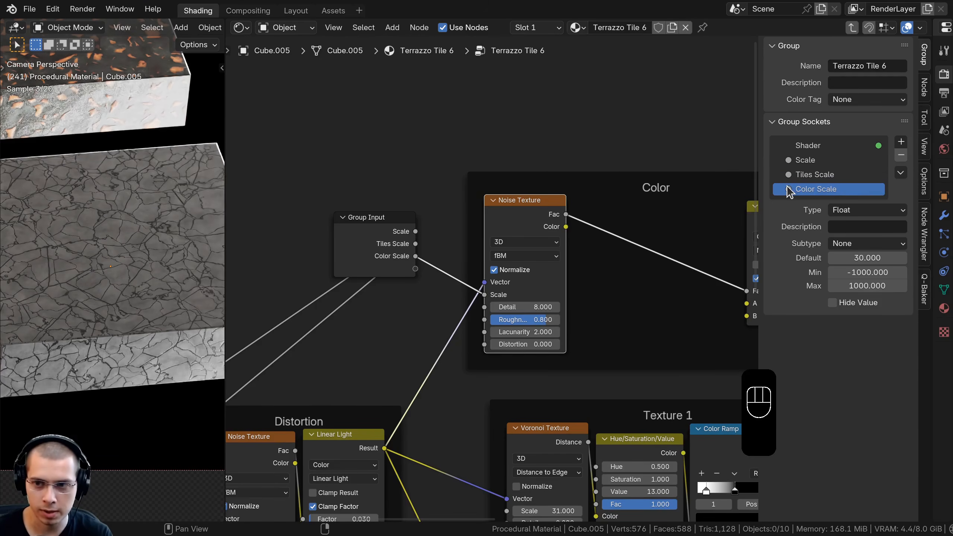
Move the Group Input node beside the Mix node that follows the Color frame.
scroll(649, 273, "down", 3)
middle_click_drag(326, 270, 315, 264)
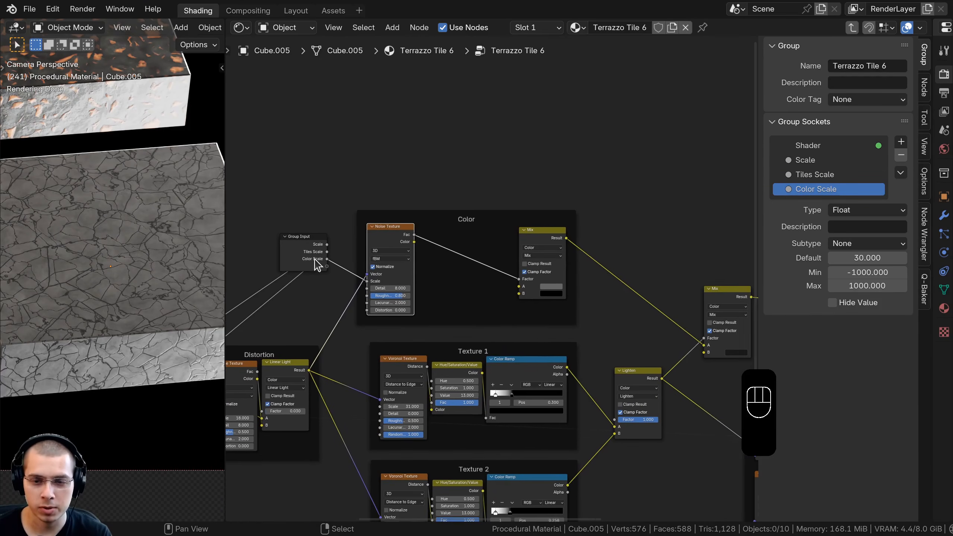
left_click(315, 261)
key("g")
left_click(654, 258)
middle_click_drag(663, 261, 445, 256)
scroll(444, 256, "up", 5)
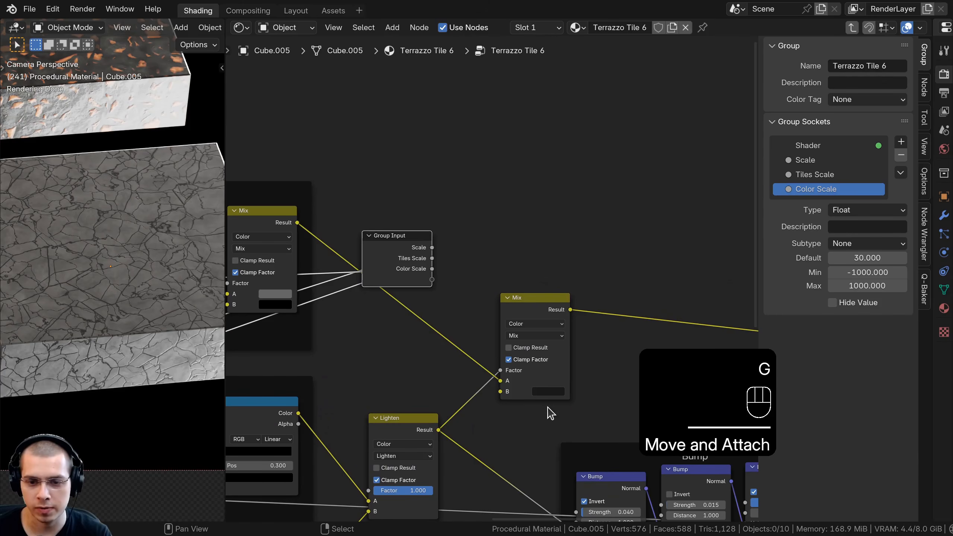
Check the B color's brightness on the Mix node after the Color frame and expose that color as a group input named Cracks Color.
left_click(550, 392)
left_click(558, 393)
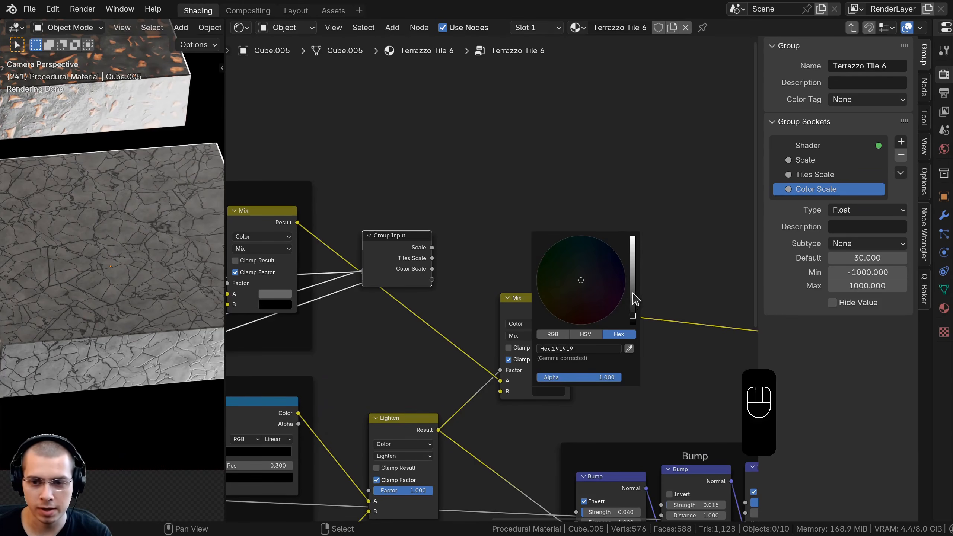
mouse_move(634, 298)
left_mouse_down()
mouse_move(632, 246)
mouse_move(633, 316)
left_mouse_up()
middle_click_drag(479, 403, 604, 351)
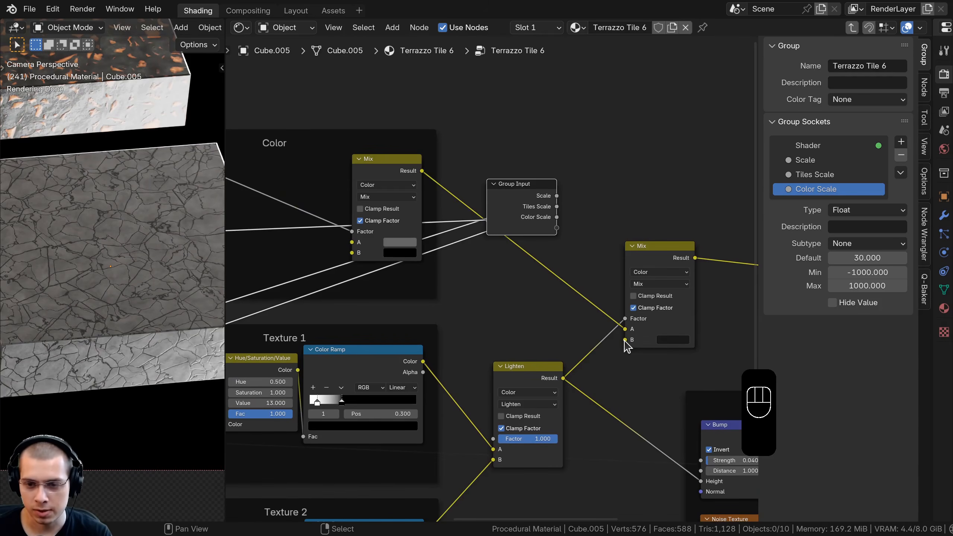
left_click_drag(624, 339, 556, 228)
double_click(817, 205)
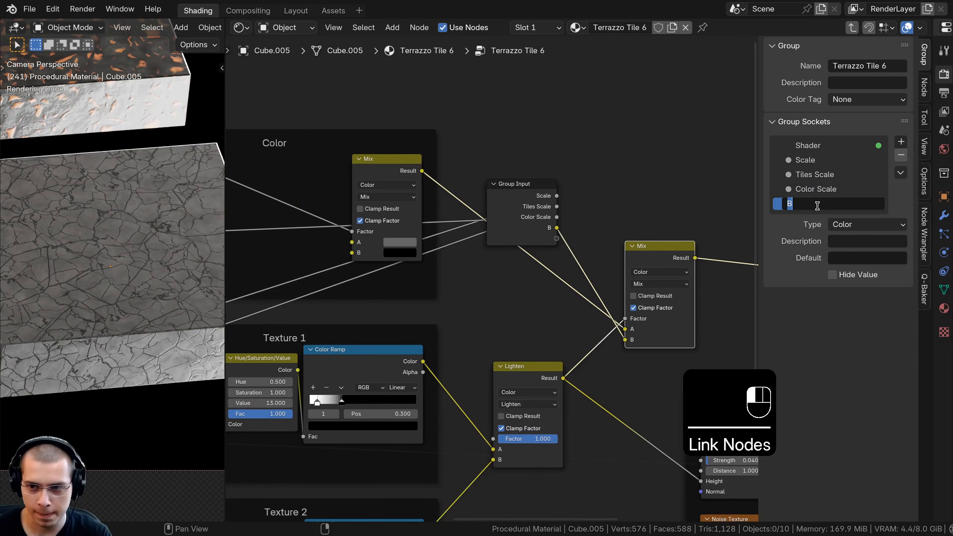
type("Cracks C")
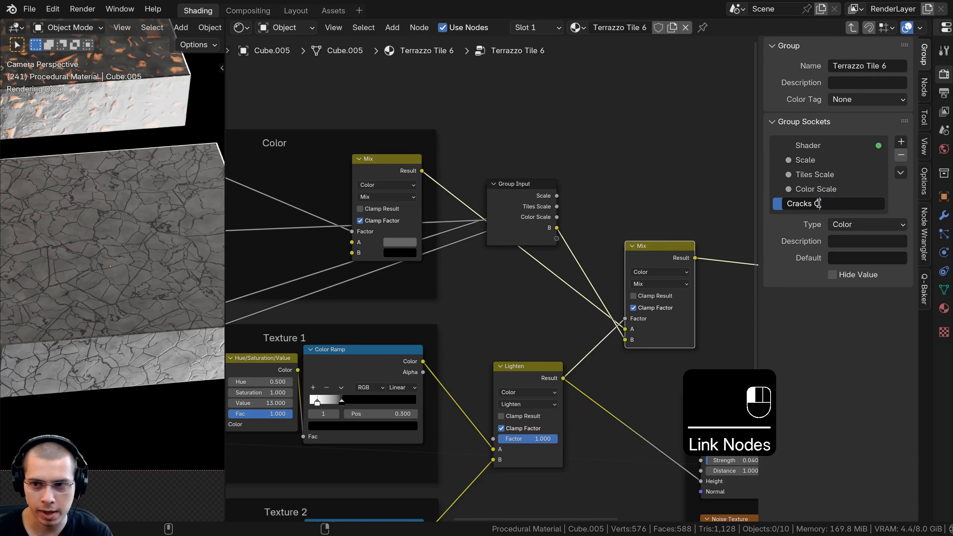
type("olor")
key("Return")
Move the Group Input node below the Distortion frame, beside the Texture 1 and Texture 2 frames.
scroll(573, 241, "down", 4)
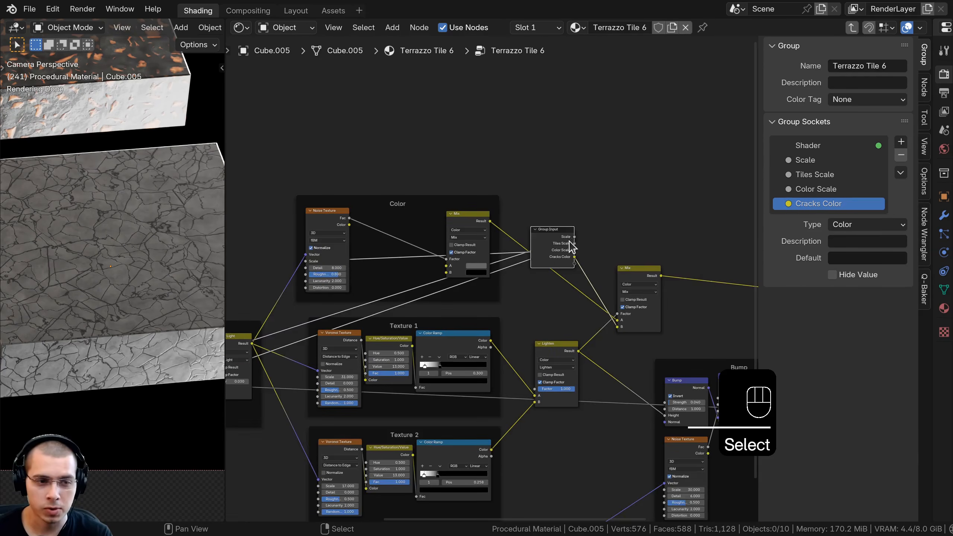
middle_click_drag(572, 246, 709, 184)
key("g")
left_click(443, 338)
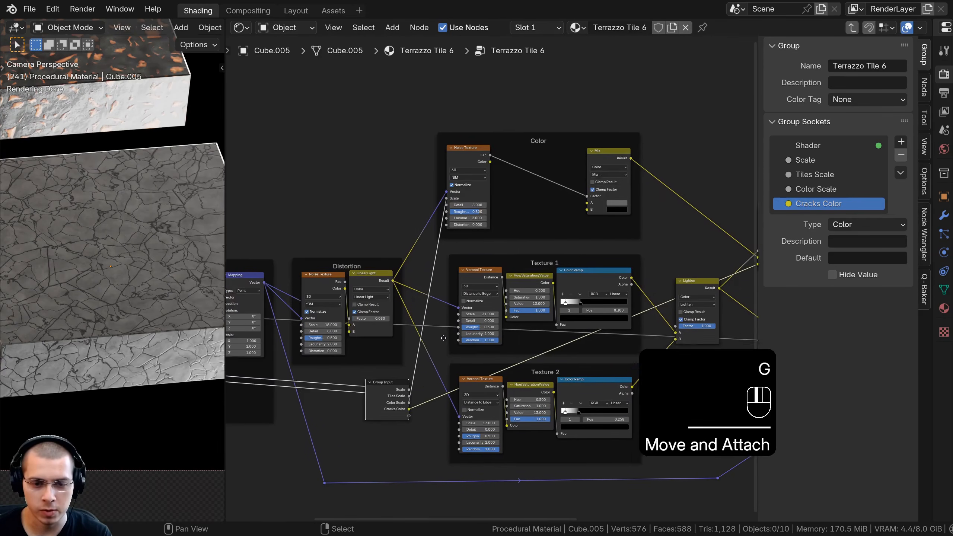
middle_click_drag(443, 338, 477, 211)
scroll(481, 200, "up", 3)
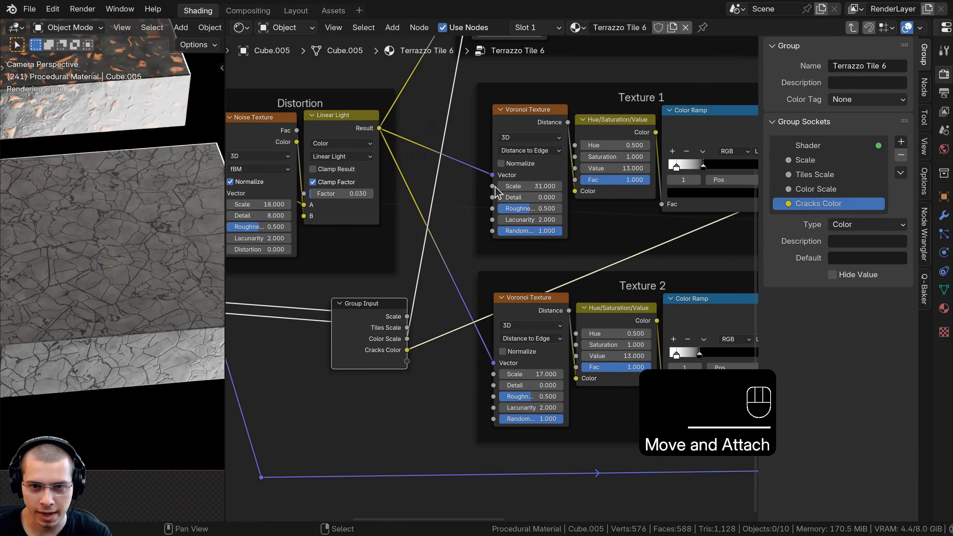
Expose the Scale of the Voronoi Textures in Texture 1 and Texture 2 as two separate group inputs.
left_click_drag(492, 186, 456, 323)
left_click_drag(413, 362, 409, 361)
middle_click_drag(515, 333, 542, 280)
scroll(542, 280, "up", 3)
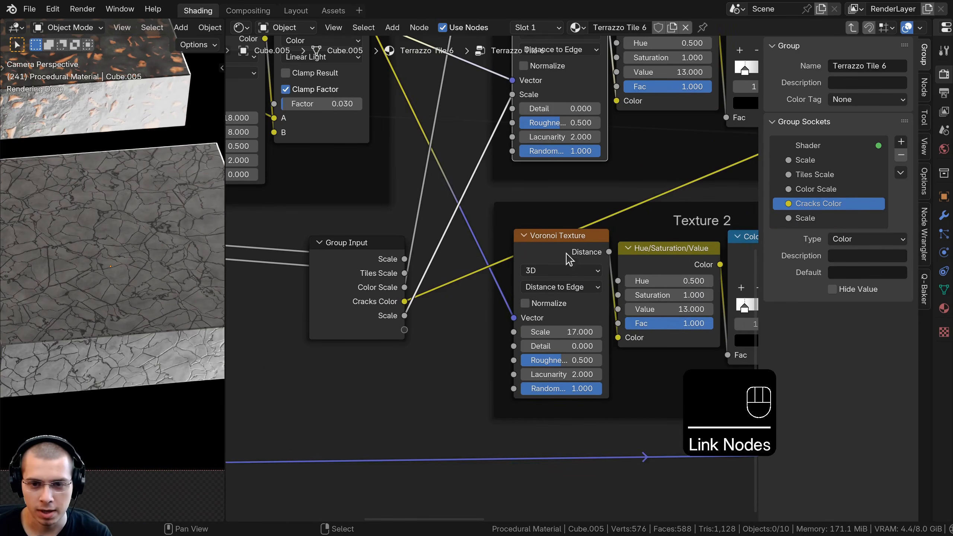
left_click(564, 246)
left_click_drag(514, 332, 404, 329)
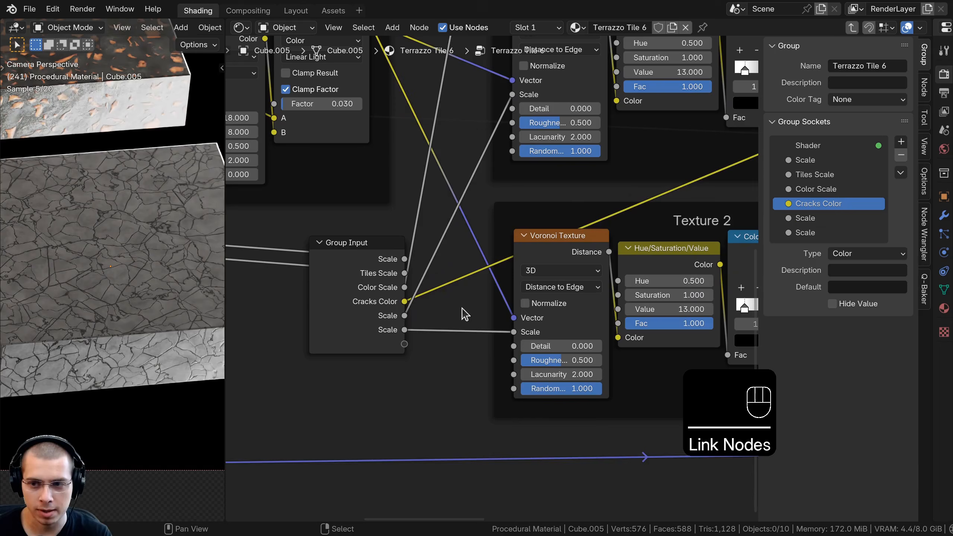
Rename the group input that drives the Texture 1 Voronoi scale Cracks Scale 1.
double_click(784, 218)
left_click(784, 218)
type("Cra")
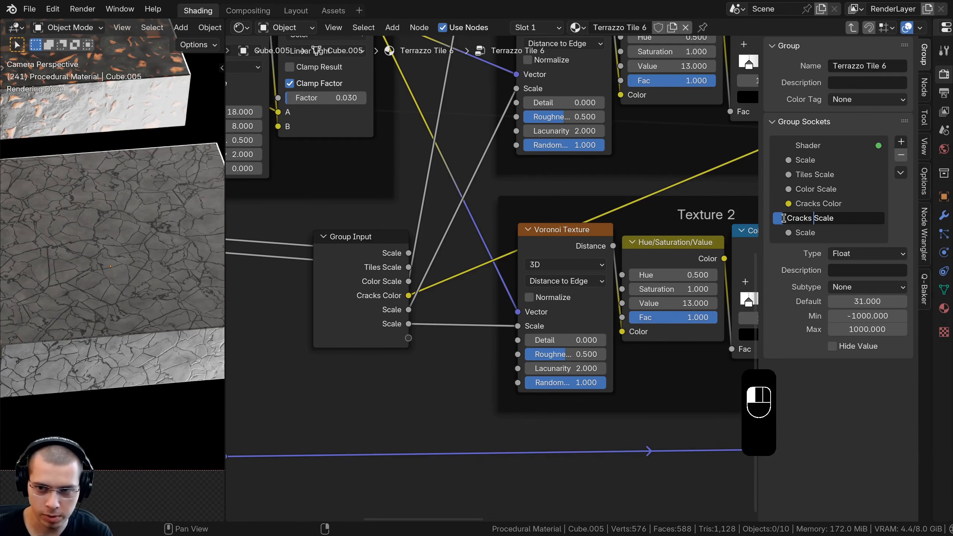
type("cks")
left_click_drag(812, 218, 843, 222)
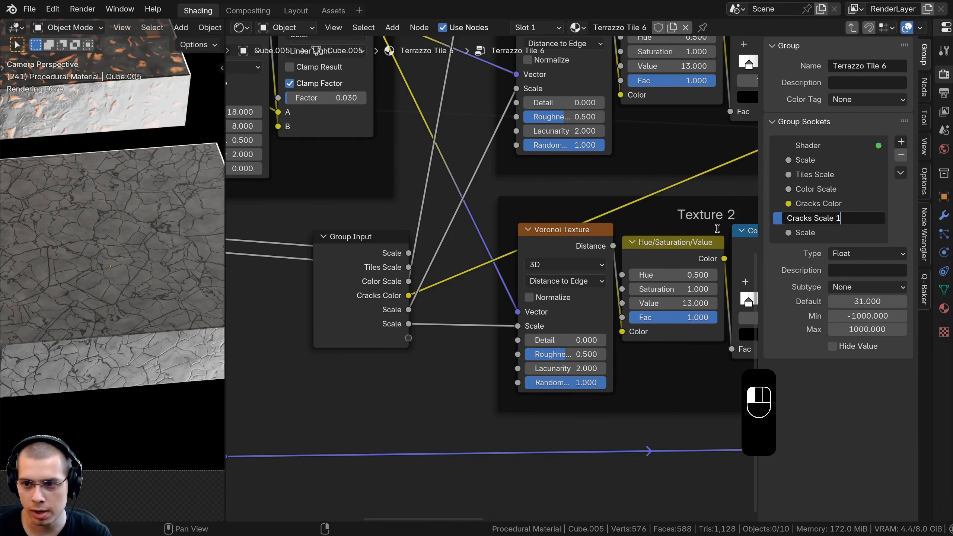
Rename the group input that drives the Texture 2 Voronoi scale Cracks Scale 2.
left_click(806, 232)
left_click(806, 232, "ctrl")
type("Cracks Scale 1")
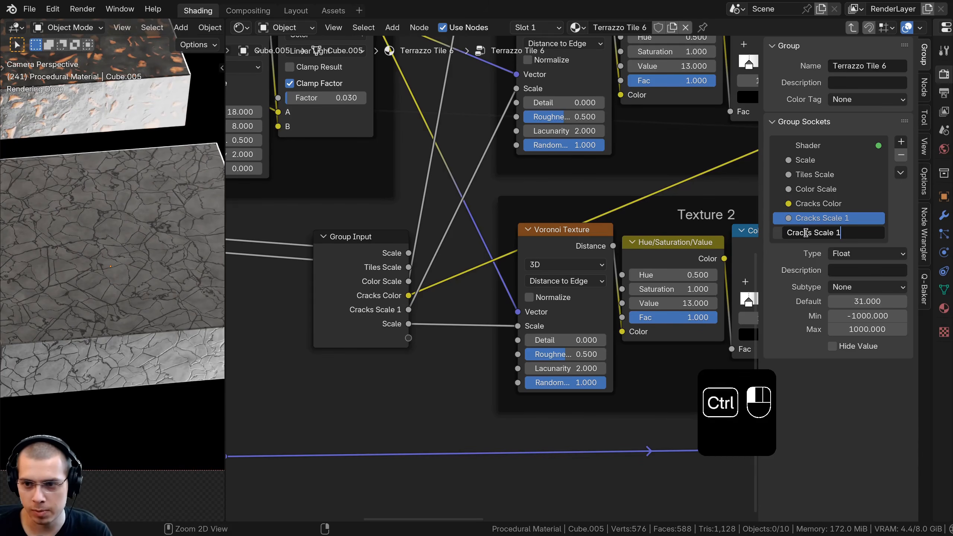
key("BackSpace")
type("2")
key("Return")
Expose the Value of the Hue/Saturation/Value nodes in Texture 1 and Texture 2 as one shared group input.
middle_click_drag(609, 288, 631, 290)
middle_click_drag(629, 251, 488, 291)
mouse_move(551, 108)
left_mouse_down()
mouse_move(508, 108)
mouse_move(551, 108)
left_mouse_up()
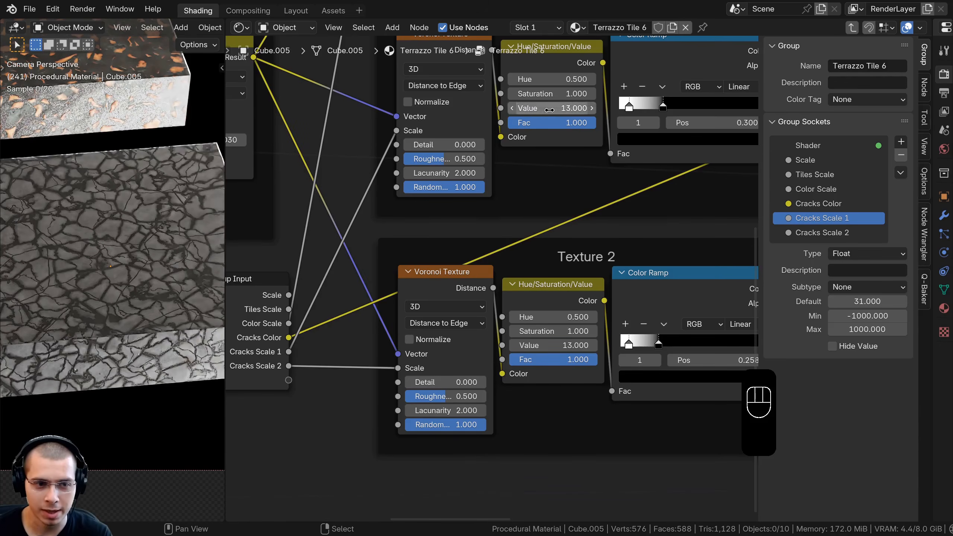
scroll(540, 127, "down", 2)
middle_click_drag(530, 142, 556, 129)
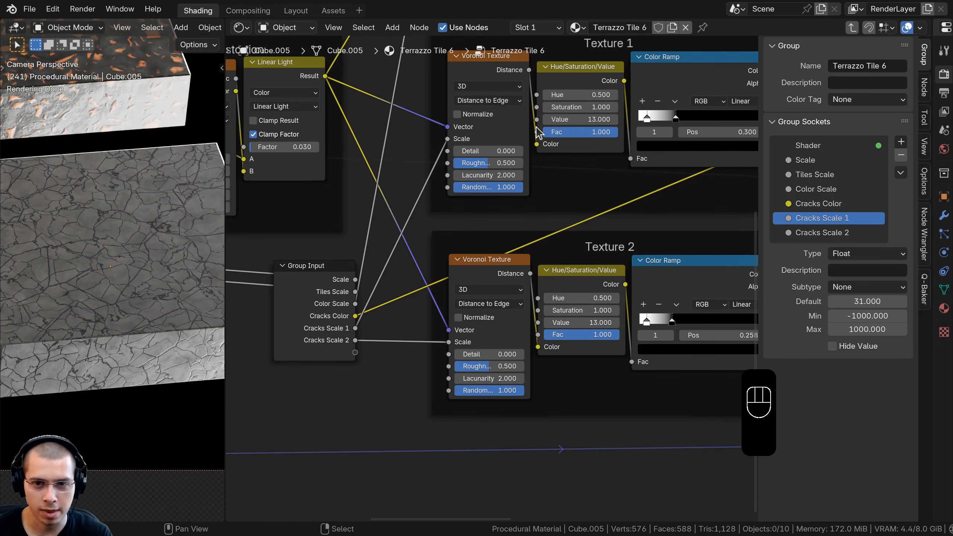
left_click_drag(536, 119, 355, 353)
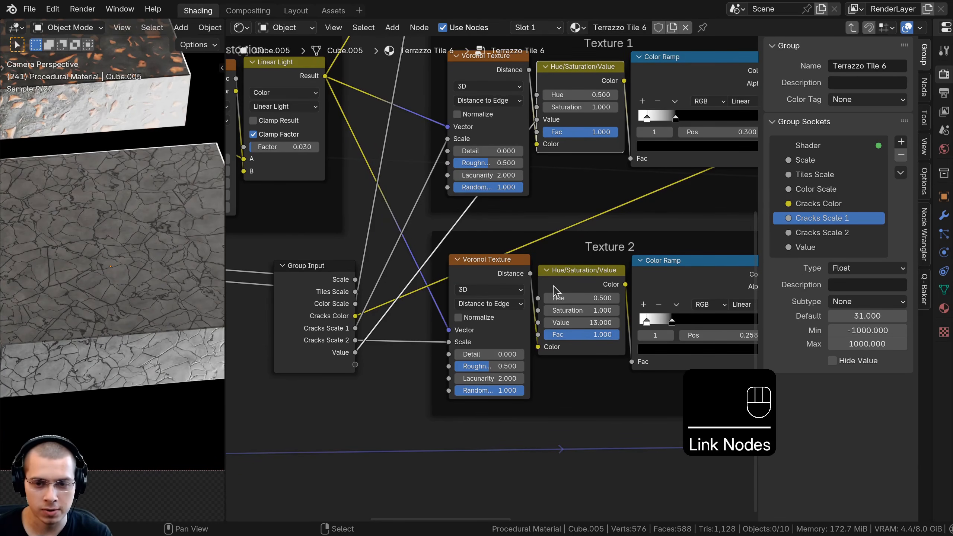
left_click_drag(539, 323, 350, 350)
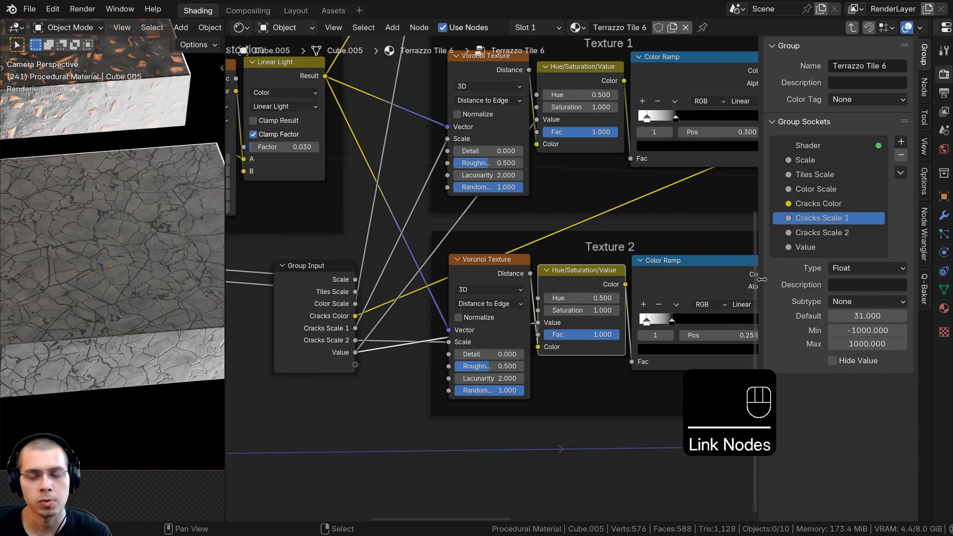
Rename the shared Value group input Cracks Thickness.
double_click(805, 247)
type("Cracks Thickne")
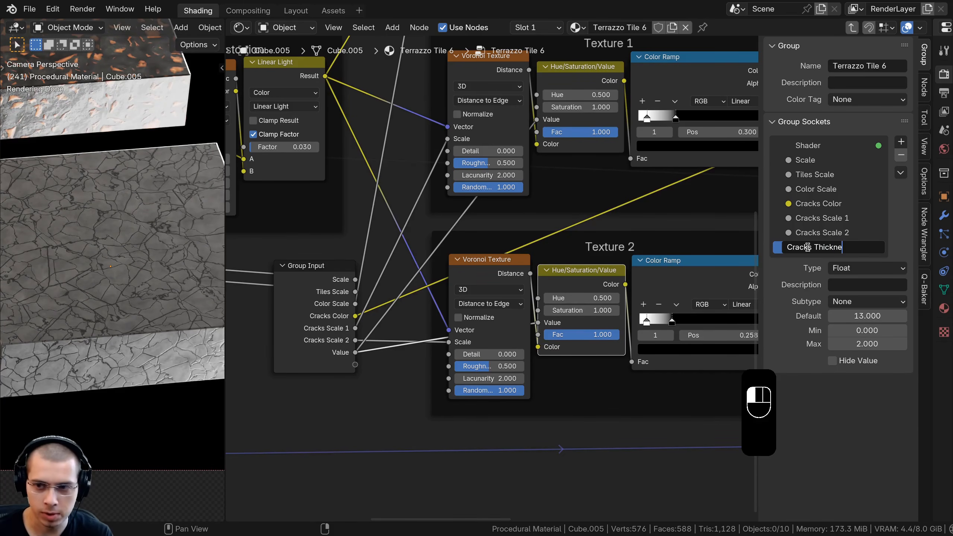
type("ss")
key("Return")
Move the Group Input node to the space below the Lighten node, just before the Bump frame.
middle_click_drag(679, 312, 678, 304)
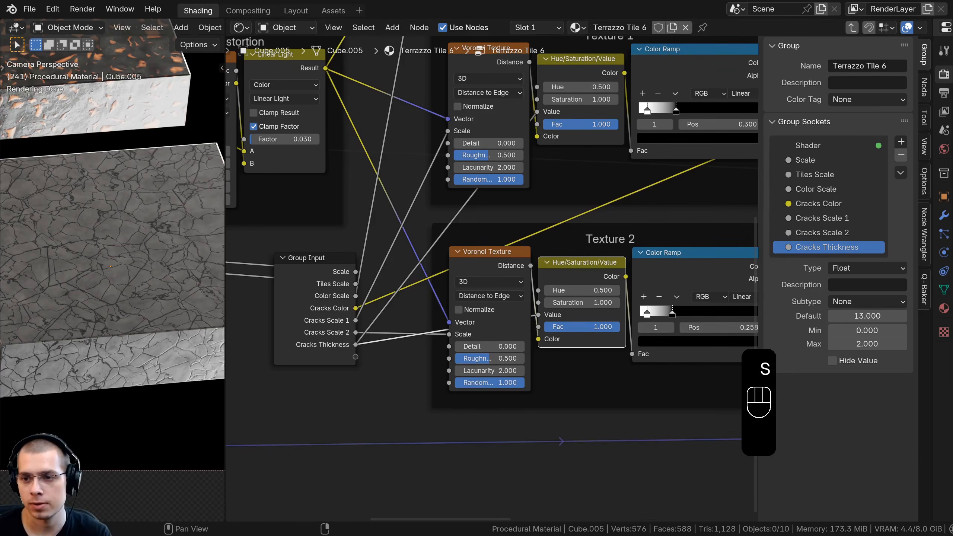
scroll(491, 306, "down", 4)
right_click(355, 310)
scroll(383, 304, "down", 3)
middle_click_drag(390, 301, 249, 364)
key("g")
left_click(613, 337)
middle_click_drag(597, 334, 446, 332)
scroll(446, 332, "up", 3)
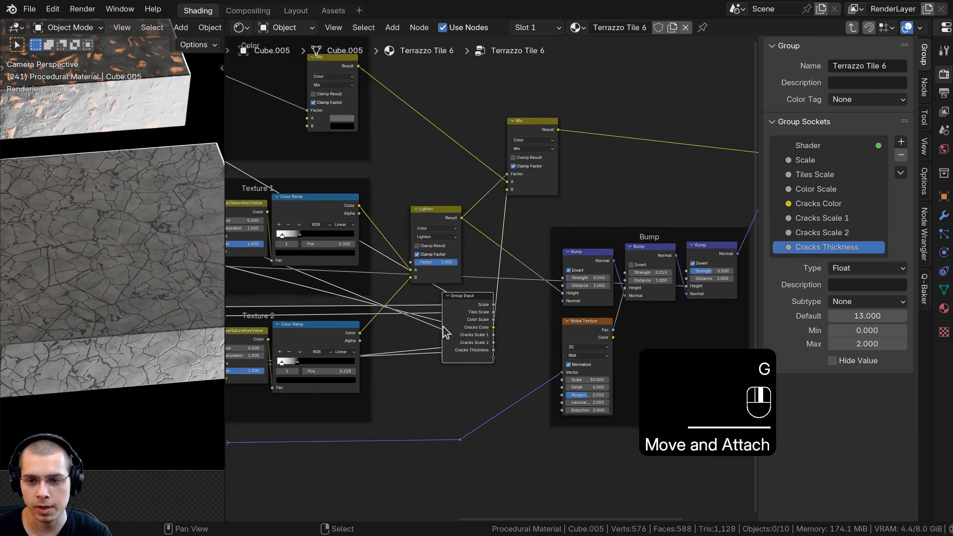
Expose the Principled BSDF's Roughness as a group input.
middle_click_drag(511, 299, 404, 303)
middle_click_drag(683, 146, 643, 147)
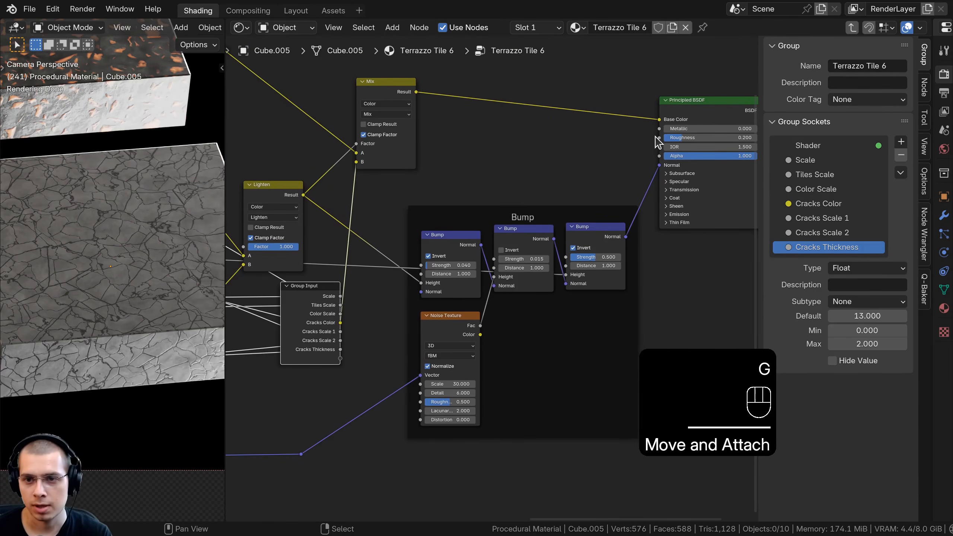
left_click_drag(659, 137, 340, 358)
Expose the Strength of the first Bump node as a group input named Cracks Bump Strength.
scroll(361, 357, "up", 3)
middle_click_drag(434, 272, 493, 240)
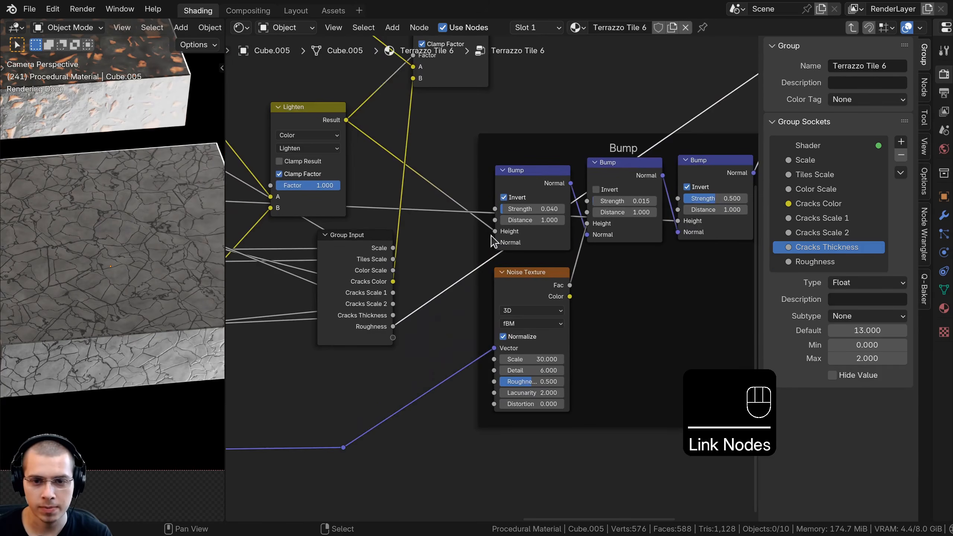
left_click(523, 181)
middle_click_drag(504, 208, 481, 218)
left_click_drag(504, 219, 369, 348)
right_click(515, 219)
double_click(795, 275)
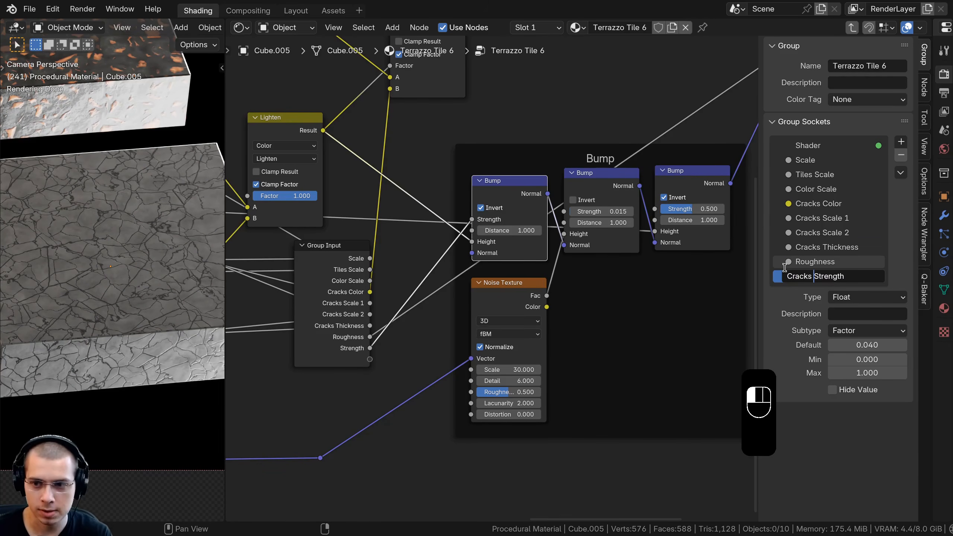
type("Bump")
key("Return")
Expose the Strength of the middle Bump node as a group input named Noise Bump Strength.
left_click_drag(565, 212, 375, 369)
double_click(810, 292)
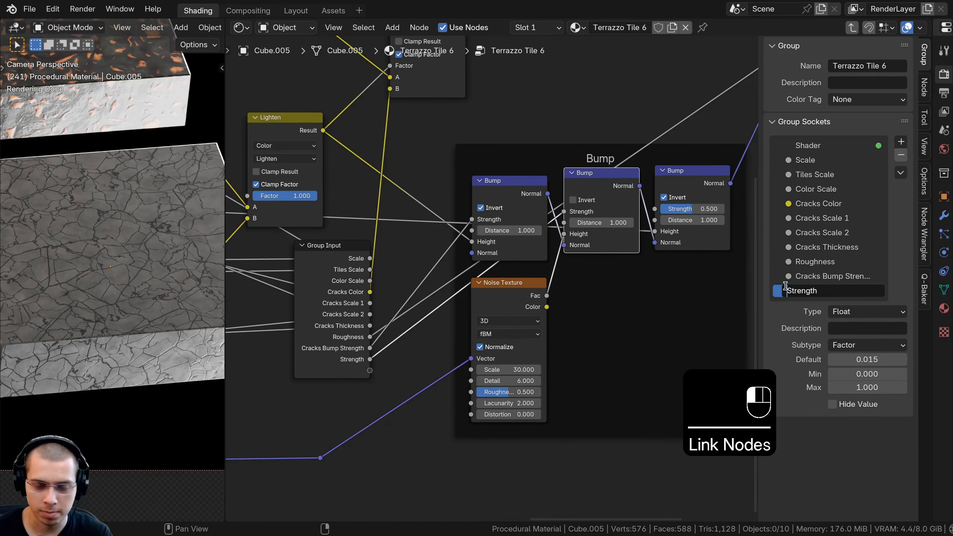
type("Noise Bump")
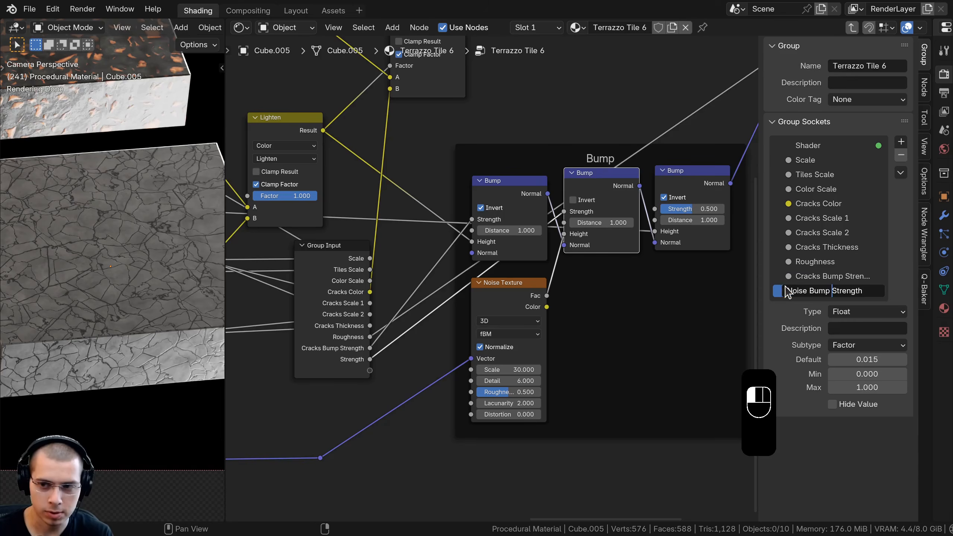
Expose the Strength of the last Bump node as a group input named Tiles Bump Strength.
left_click_drag(655, 209, 367, 372)
left_click(819, 306)
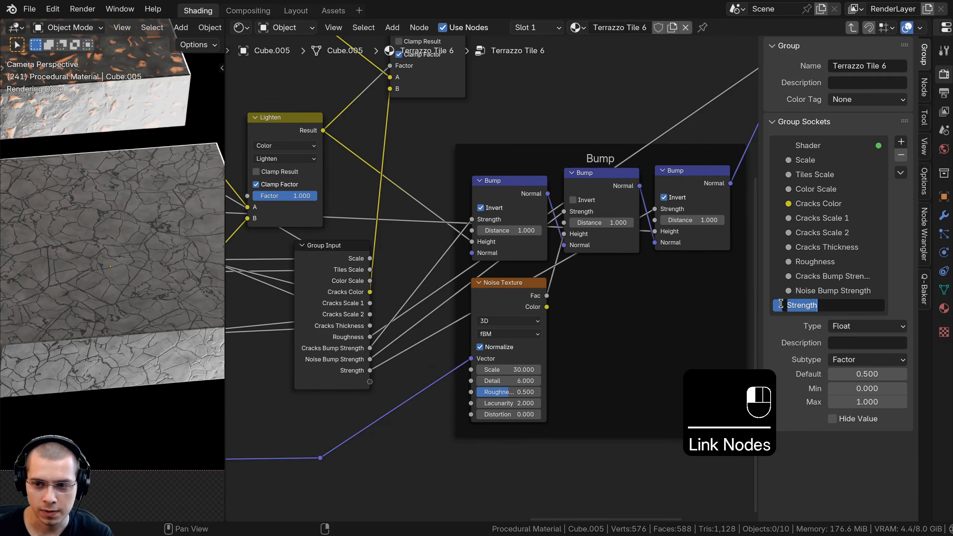
type("Tiles B")
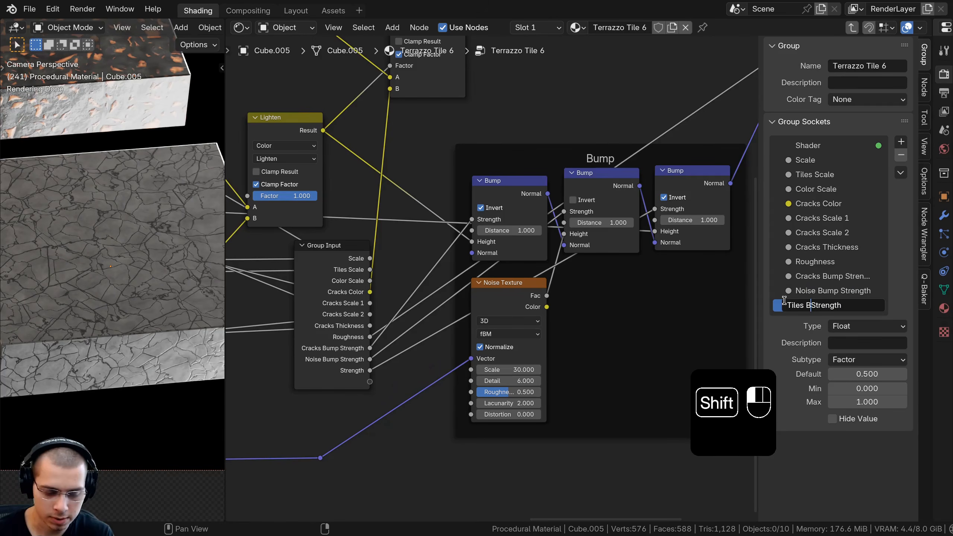
type("ump")
key("Return")
Hide the node editor's sidebar and move the Group Input node back to the start of the node tree.
scroll(587, 307, "down", 5)
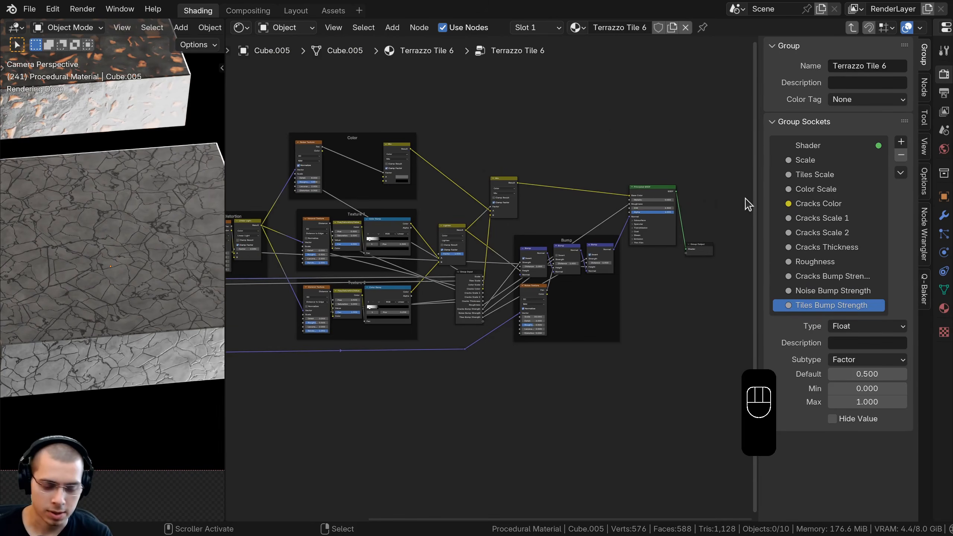
key("n")
scroll(467, 289, "down", 2)
middle_click_drag(466, 289, 801, 265)
left_click(802, 270)
key("g")
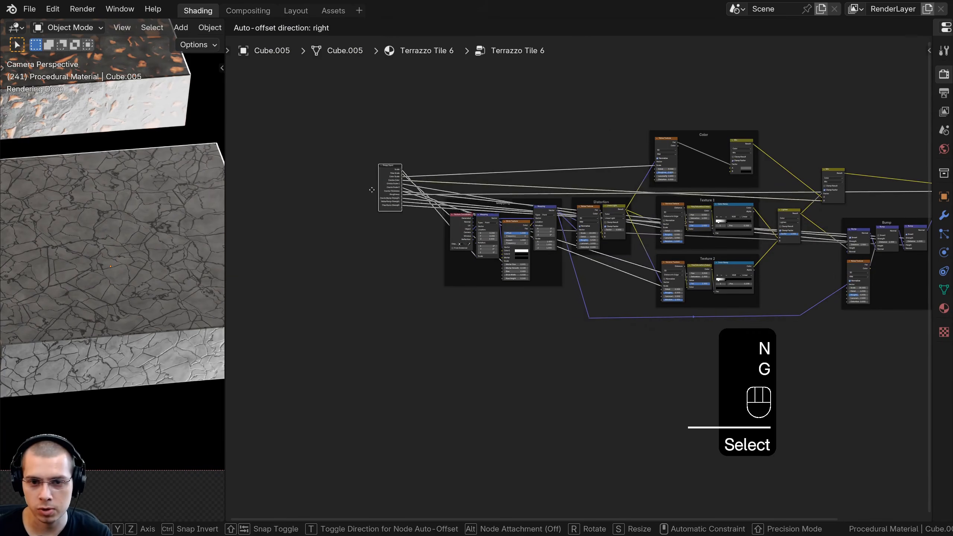
left_click(390, 226)
Leave the node group and widen the 3D viewport to show the whole cracked tile beside the Terrazzo Tile 6 node.
scroll(473, 184, "up", 2)
key("Tab")
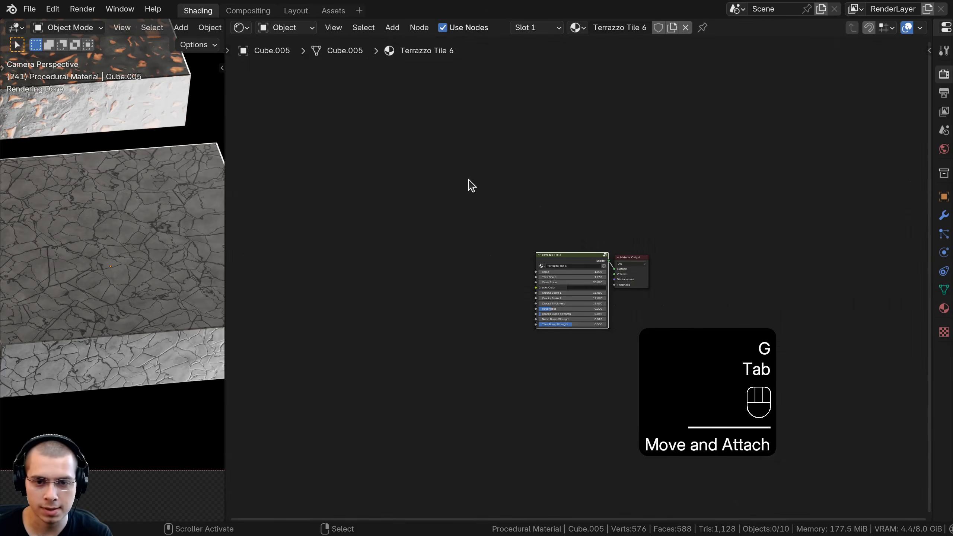
scroll(521, 202, "up", 5)
left_click_drag(224, 206, 419, 210)
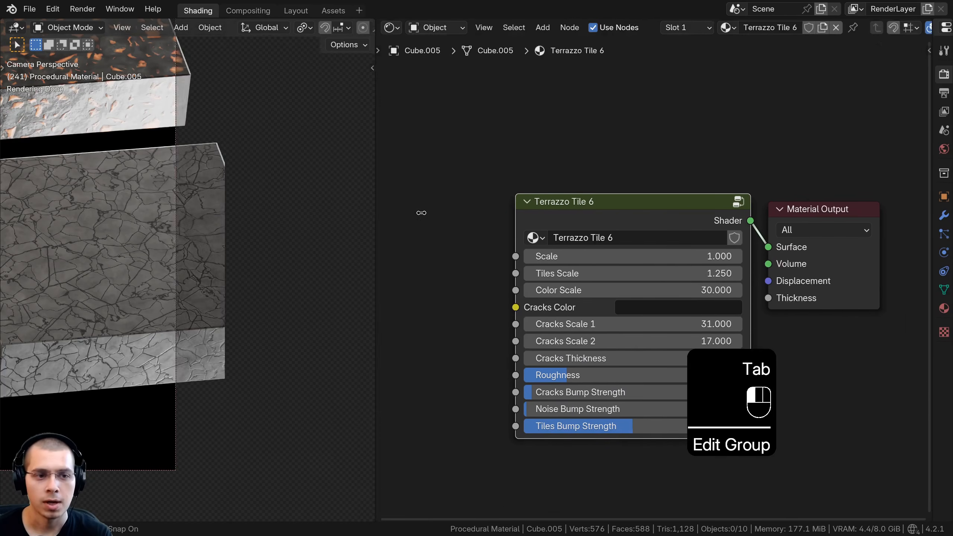
middle_click_drag(255, 230, 288, 248, "shift")
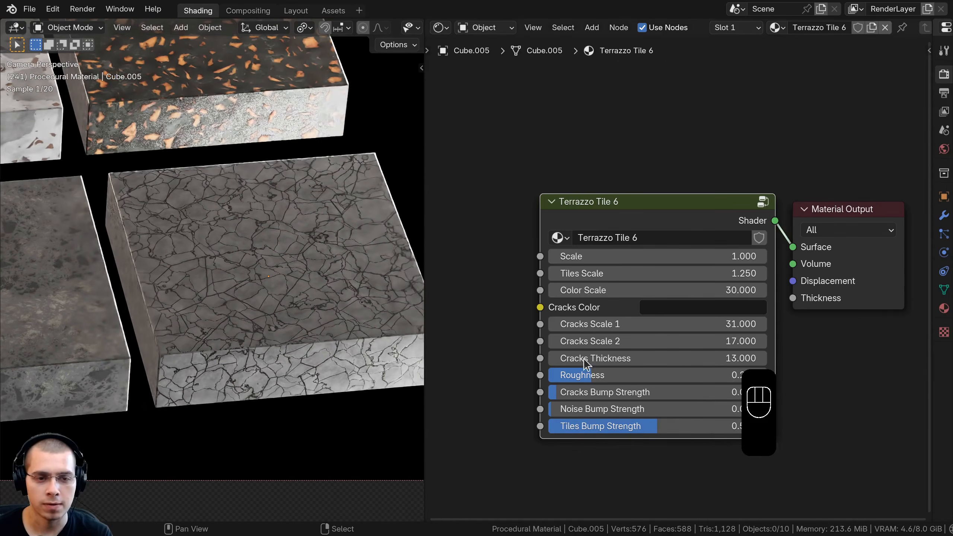
Try out higher Scale, Tiles Scale and Color Scale values on the Terrazzo Tile 6 group node, cancelling each change.
middle_click_drag(649, 302, 621, 281)
key("a")
left_click_drag(619, 235, 709, 236)
right_click(709, 236)
left_click_drag(596, 251, 713, 252)
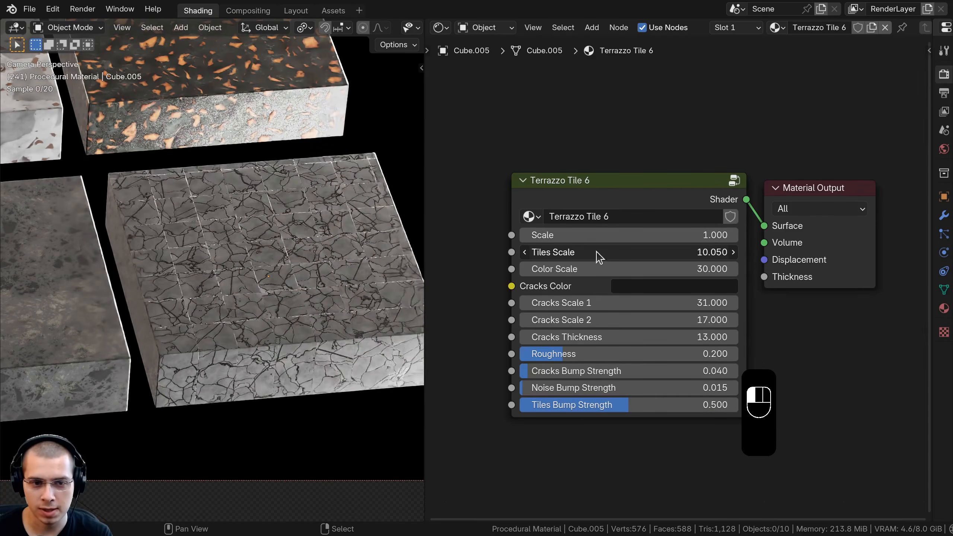
right_click(713, 252)
left_click_drag(598, 269, 664, 269)
right_click(664, 269)
Try a different hue and a brighter Cracks Color on the group node, cancelling the changes.
scroll(601, 294, "up", 1)
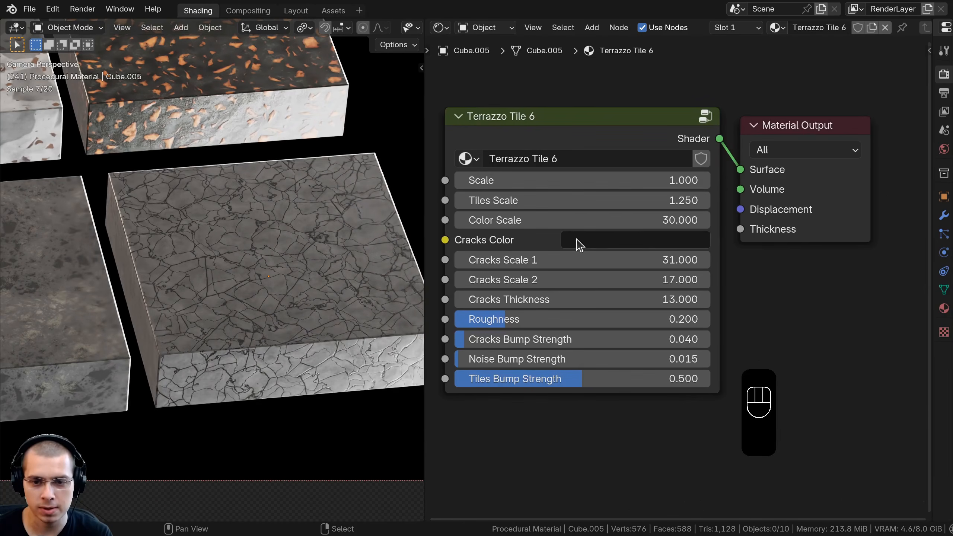
left_click(578, 242)
left_click_drag(659, 326, 628, 369)
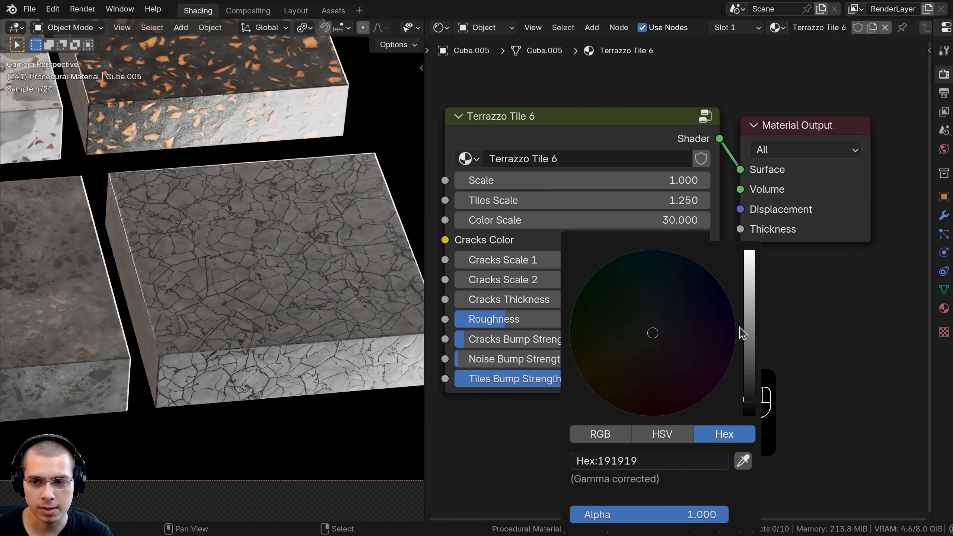
left_click_drag(748, 400, 748, 342)
right_click(749, 343)
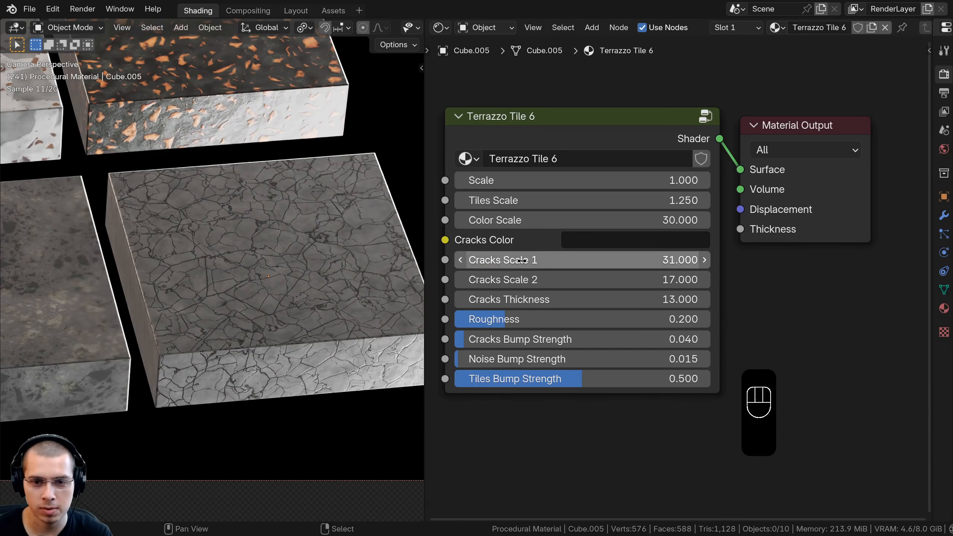
Try out the crack scales, Cracks Thickness, and bump strengths on the group node, restoring each value.
left_click_drag(522, 261, 587, 261)
right_click(587, 260)
left_click_drag(522, 280, 612, 279)
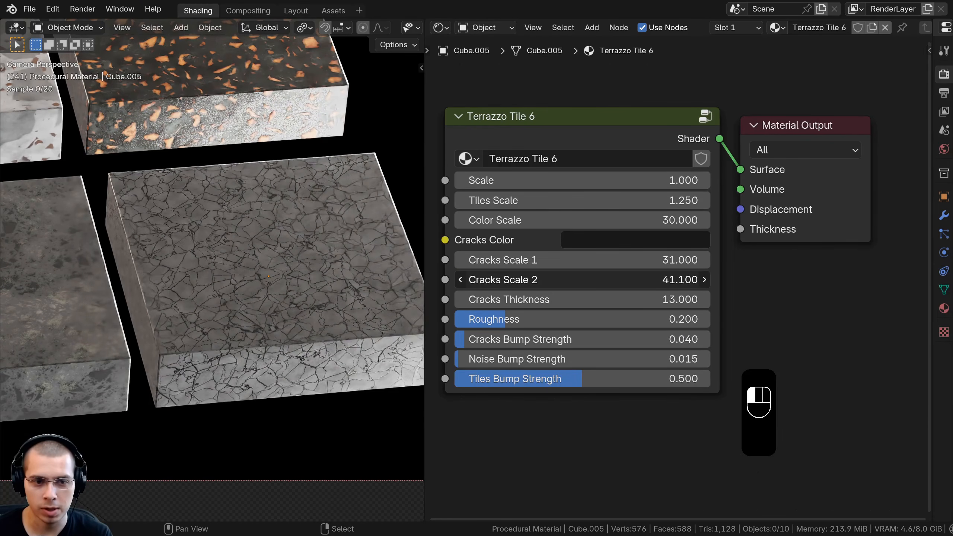
right_click(522, 279)
left_click_drag(522, 300, 512, 340)
left_click_drag(583, 359, 557, 379)
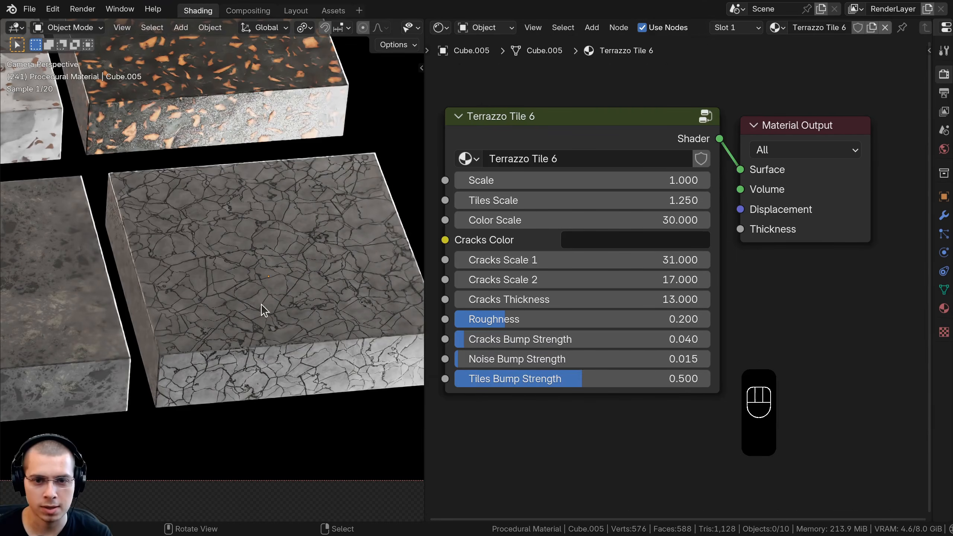
Save the Blender file with the finished terrazzo tile materials.
middle_click_drag(261, 308, 340, 327, "shift")
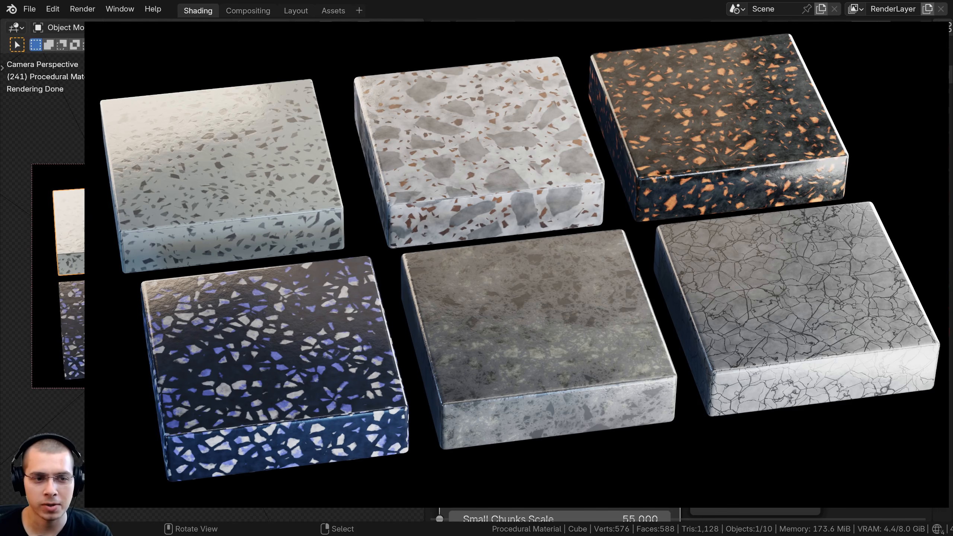
key("ctrl+s")
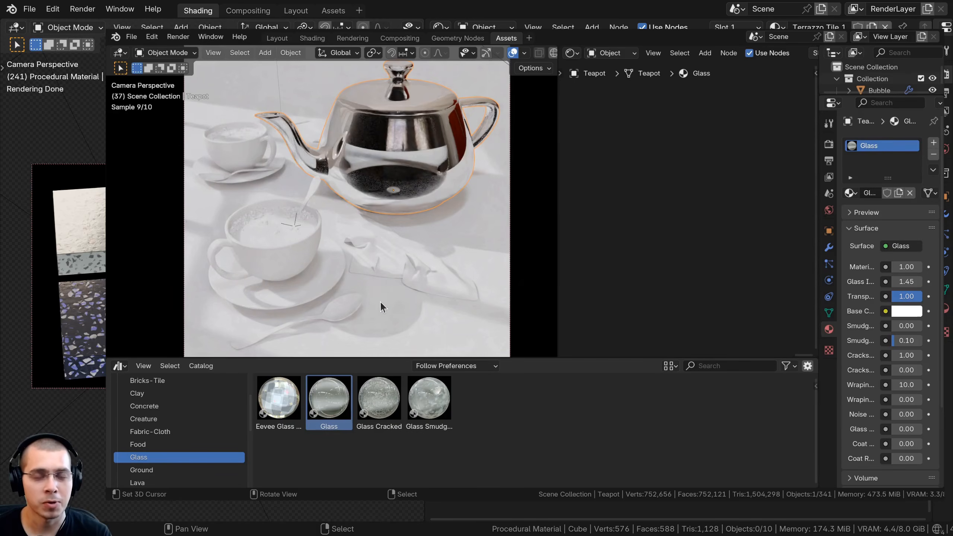
In the teapot scene, apply the Glass asset material to the tableware and try Wood 0 on the table.
left_click_drag(317, 392, 231, 197)
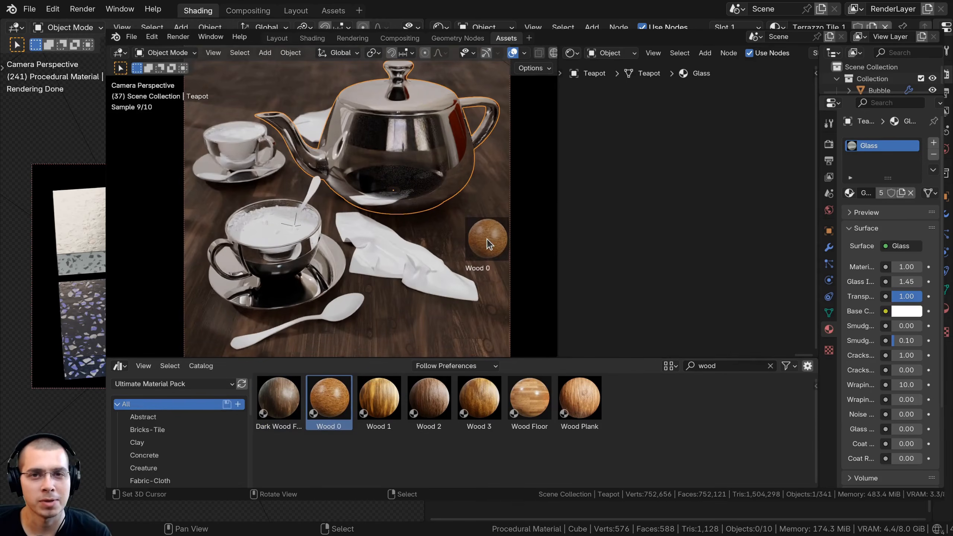
left_click_drag(487, 243, 486, 244)
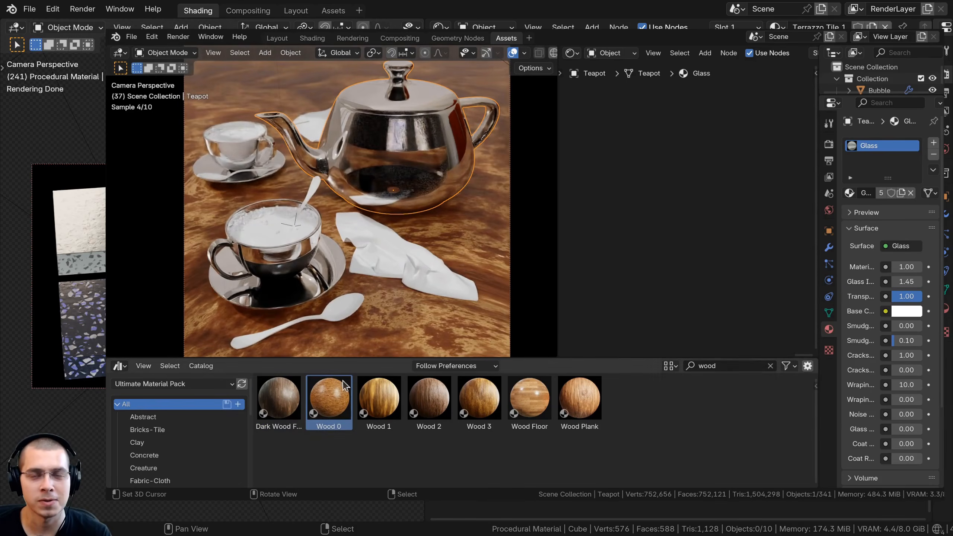
Apply the Wood 1 asset material to the table and adjust its Scale.
left_click_drag(378, 398, 450, 285)
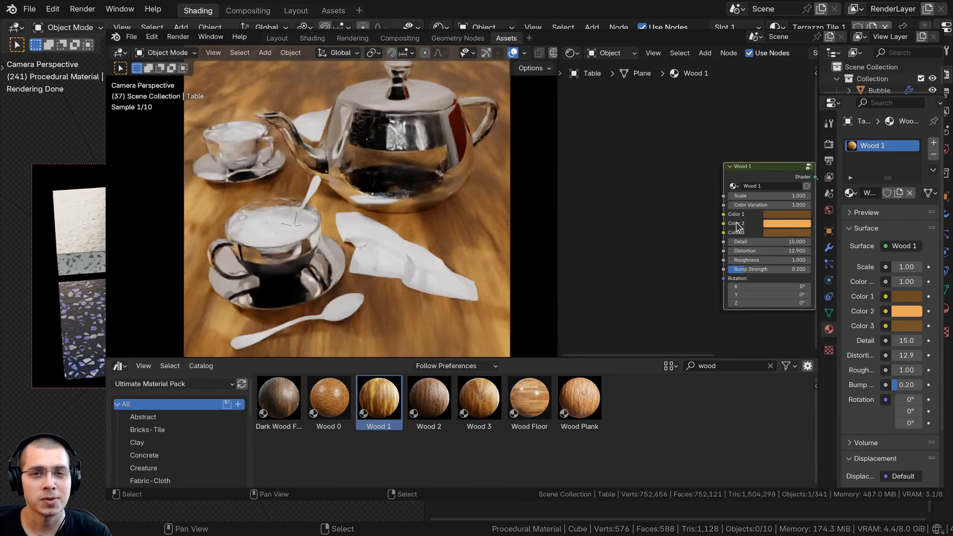
middle_click_drag(737, 229, 615, 221)
left_click_drag(647, 189, 672, 189)
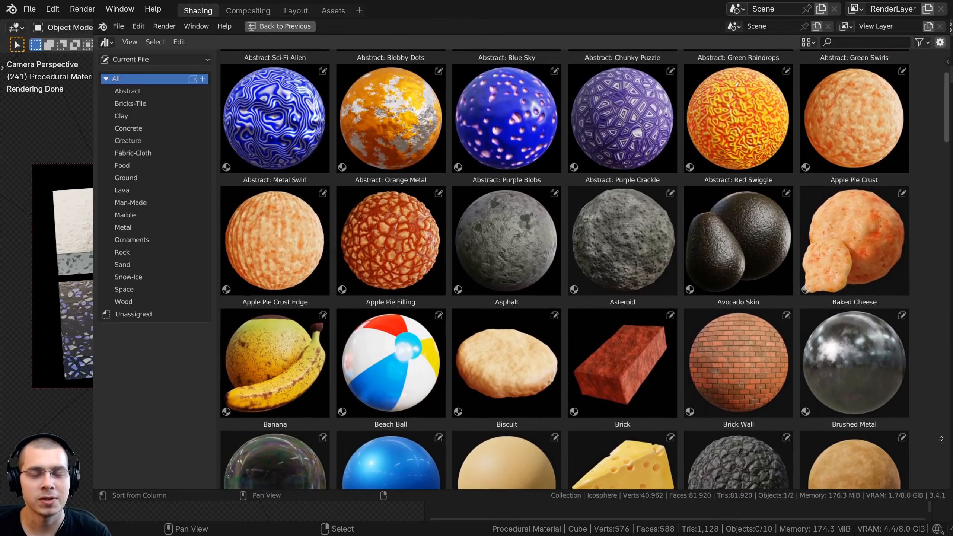
scroll(563, 270, "down", 6)
scroll(563, 271, "down", 4)
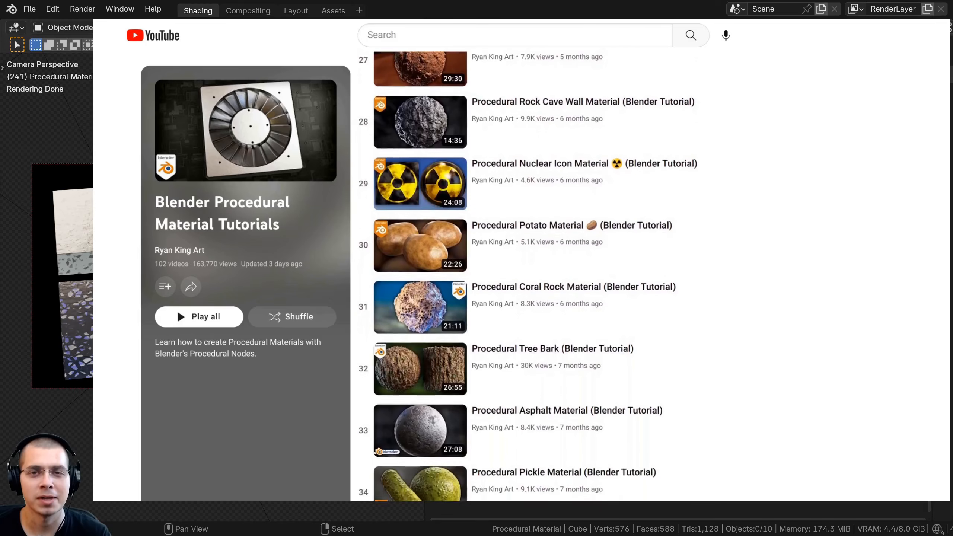
scroll(526, 276, "down", 2)
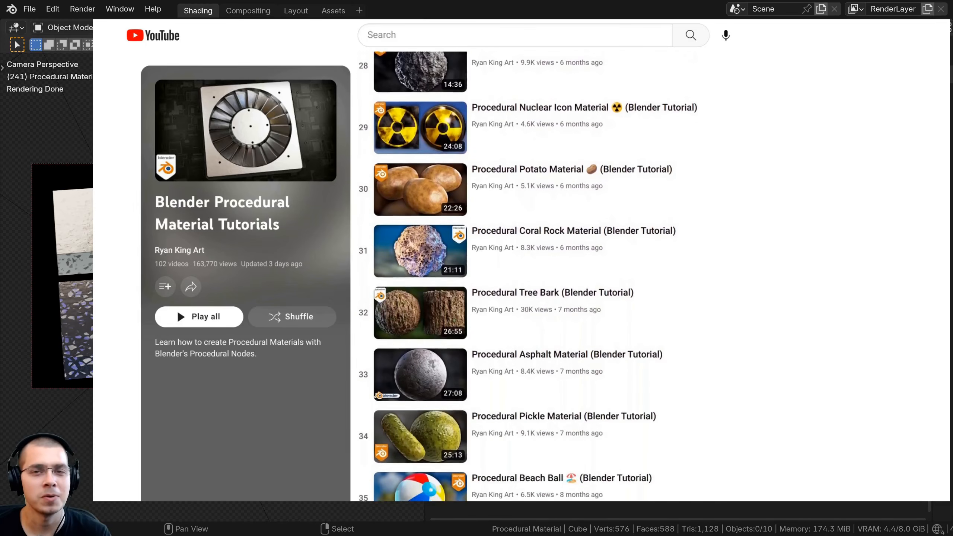